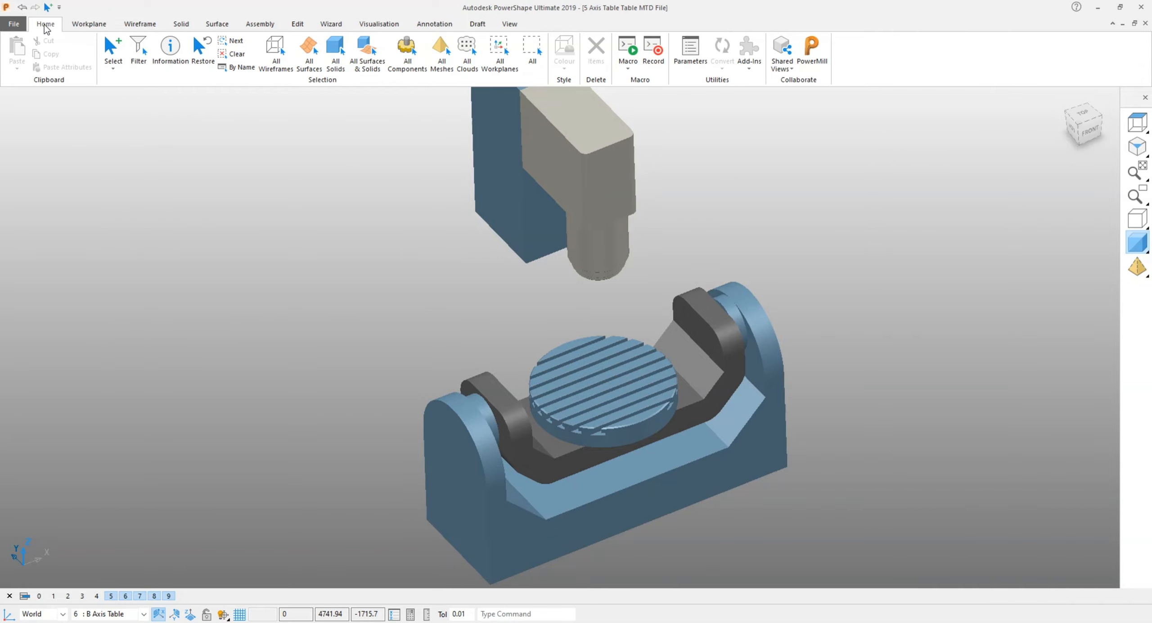
Select the grey spindle head solid and start its export, proceeding to the choice of the destination file.
click(623, 228)
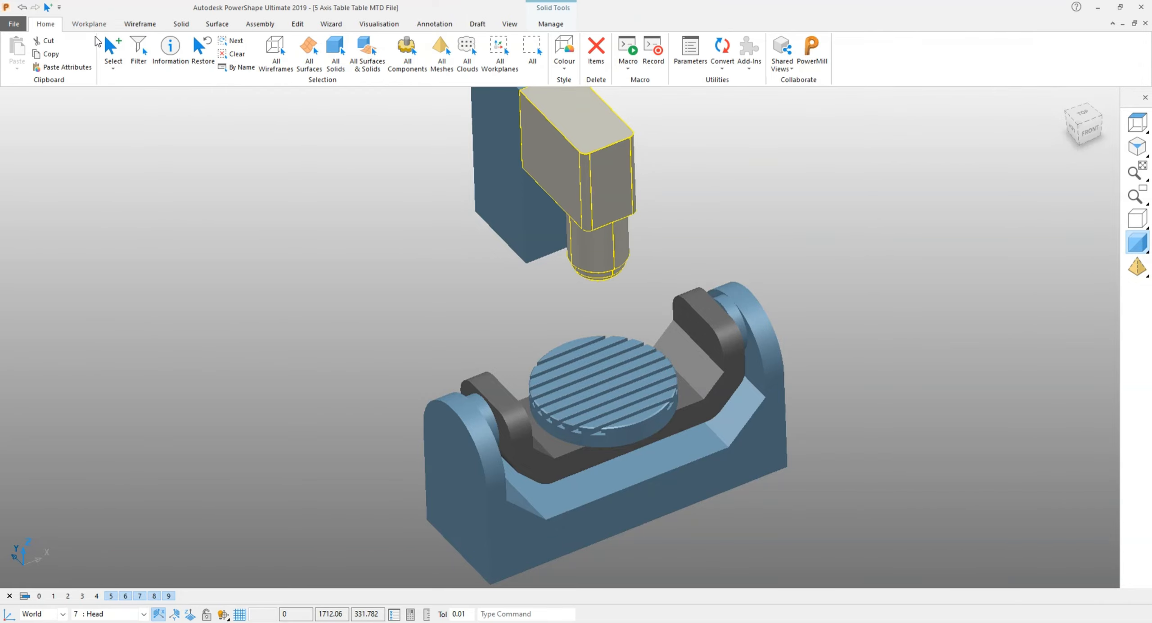
click(13, 23)
click(26, 265)
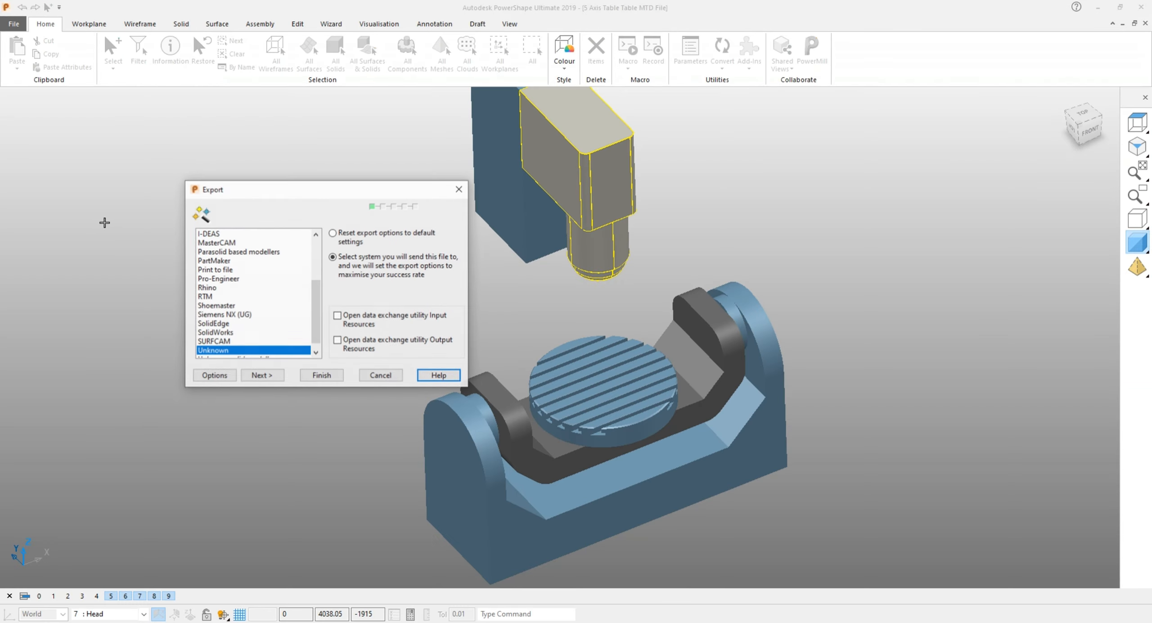
click(265, 371)
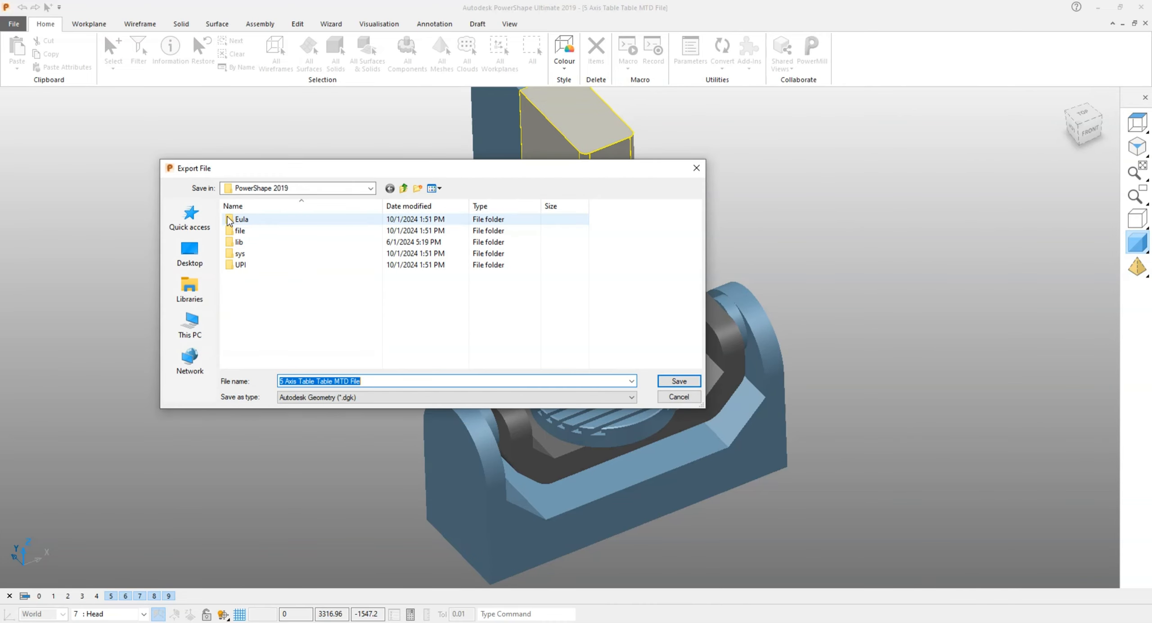
Create a folder named "5-axis Table Table" on the Desktop and open it as the export location.
click(189, 252)
right_click(311, 333)
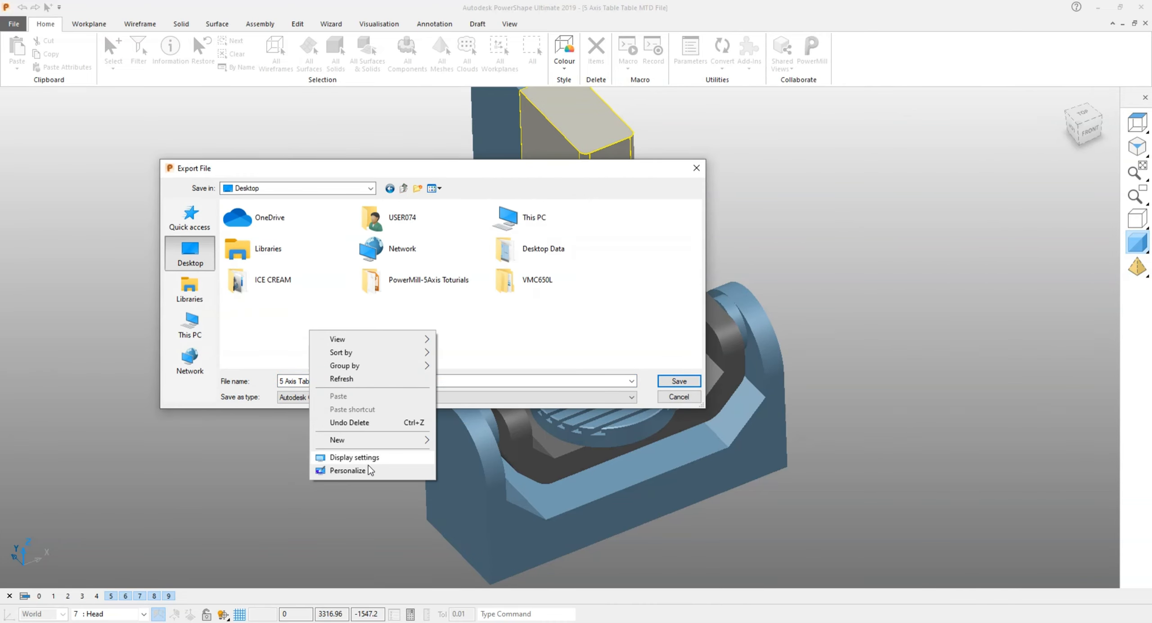
mouse_move(380, 440)
click(468, 439)
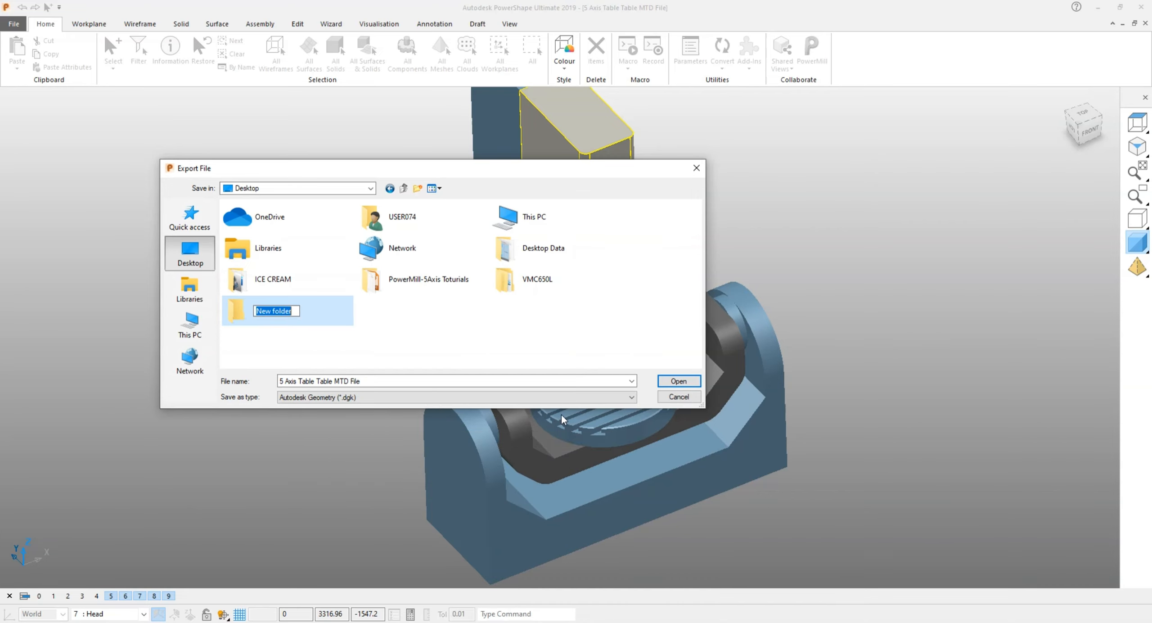
text(5)
text(-axis Table Table)
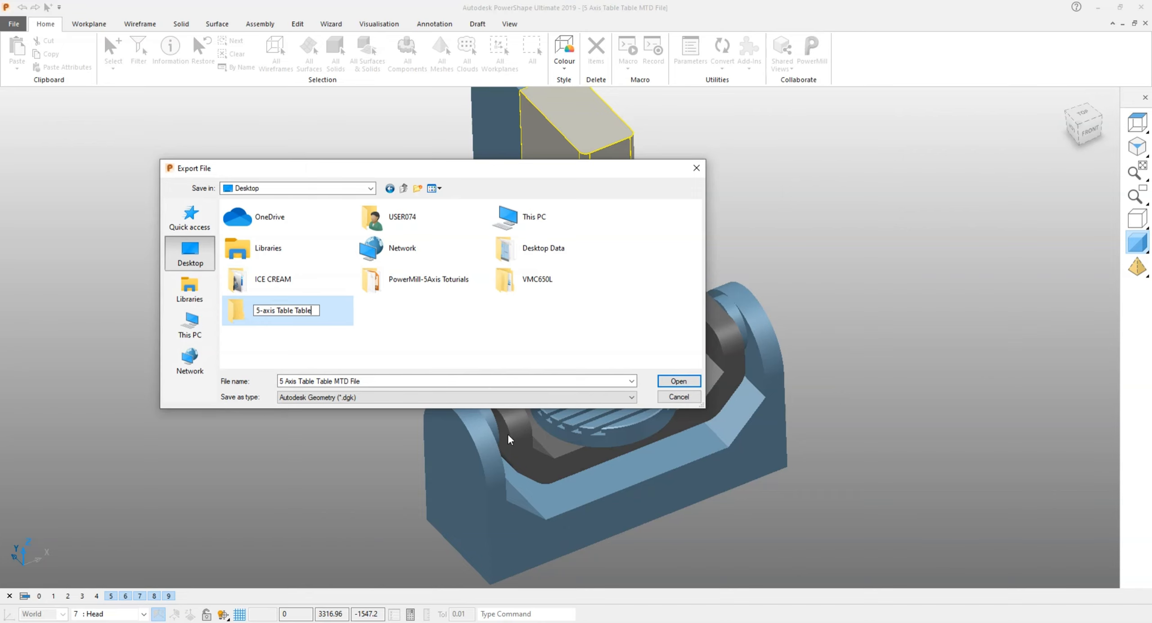
key(Return)
click(294, 316)
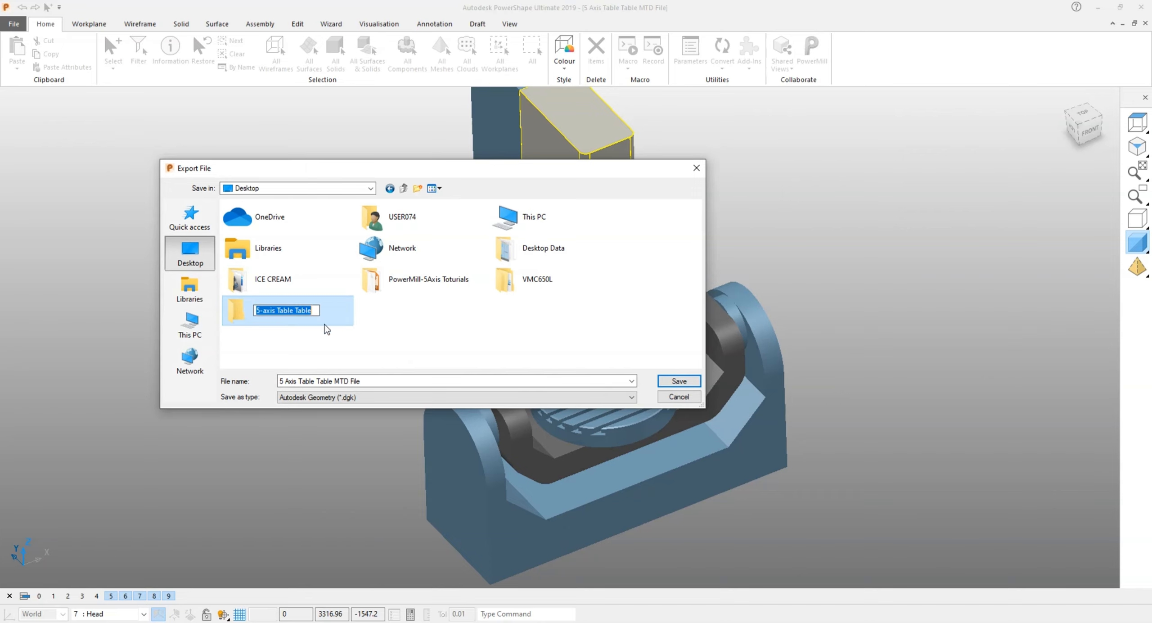
click(386, 325)
double_click(292, 322)
Create two subfolders named "head" and "table" inside the 5-axis Table Table folder.
right_click(303, 255)
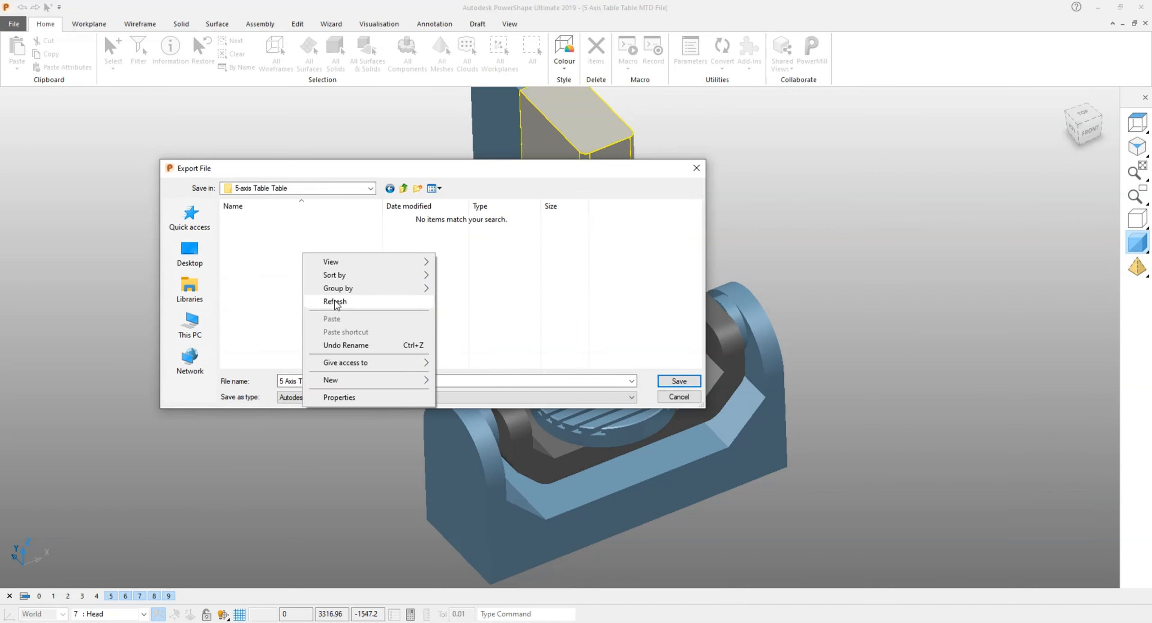
click(417, 188)
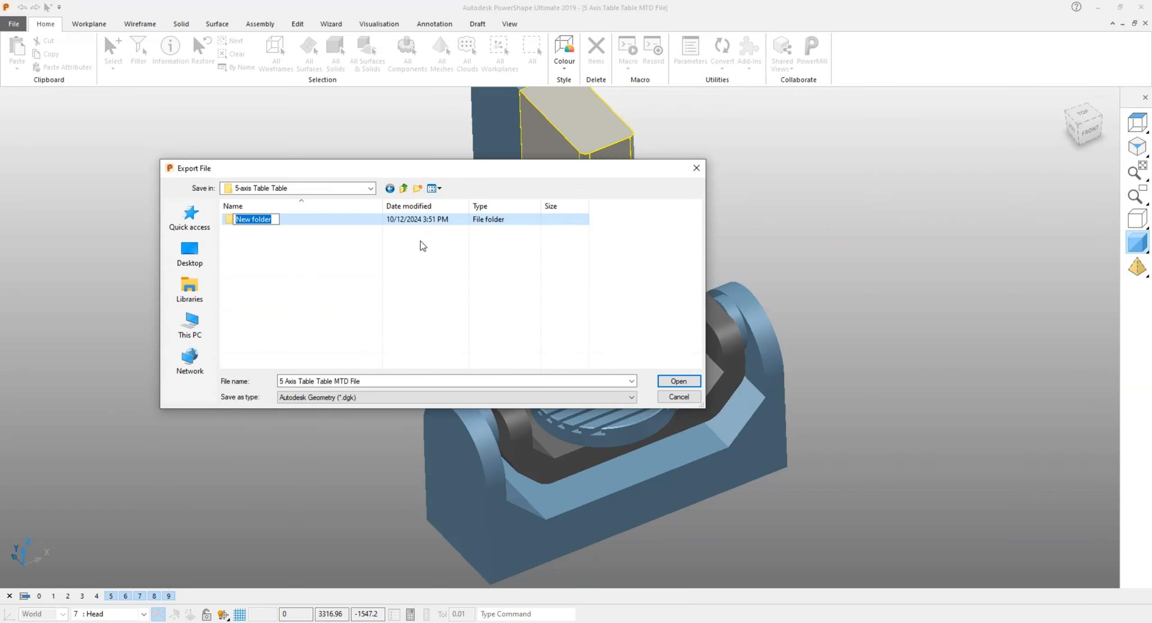
text(head)
click(418, 188)
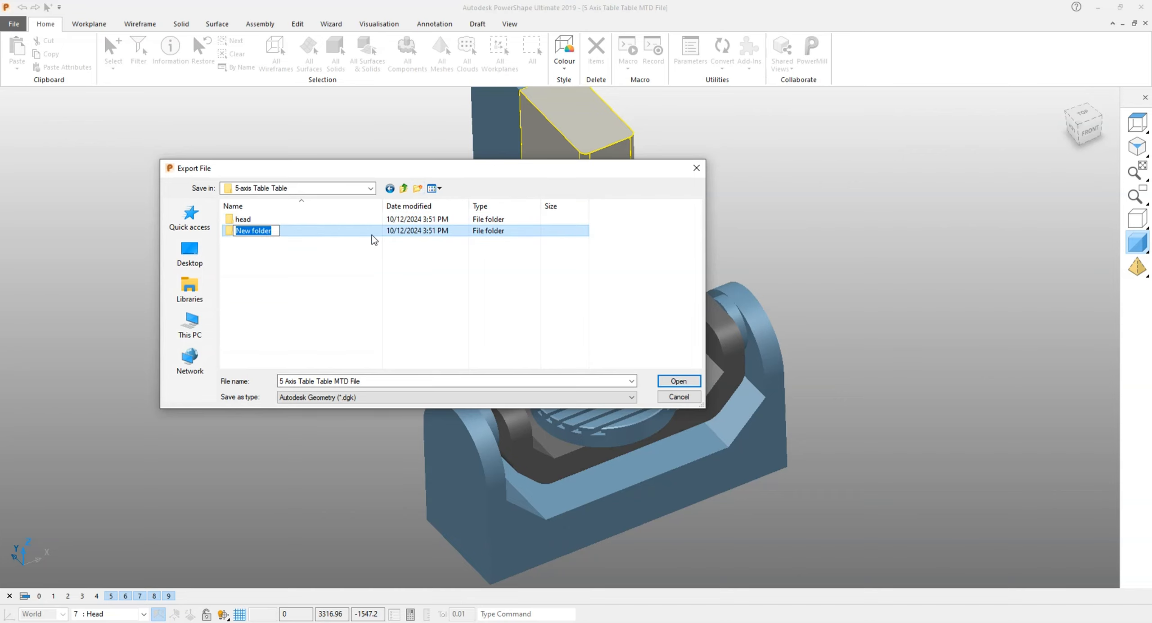
text(table)
key(Return)
Add a third subfolder named "base" to the 5-axis Table Table folder.
click(418, 189)
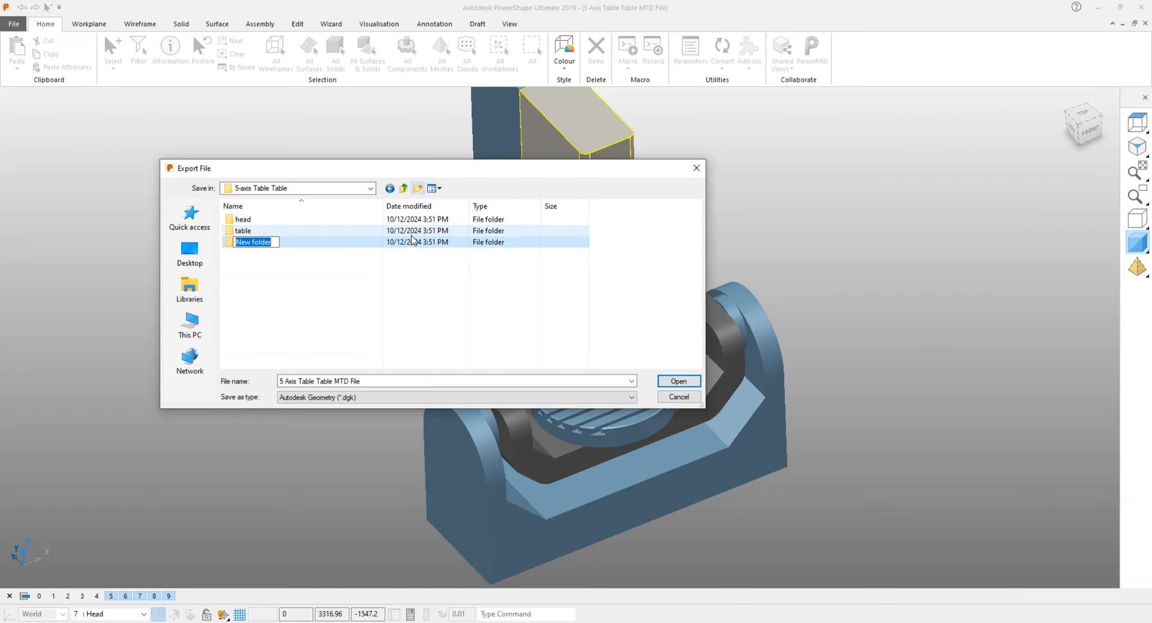
text(b)
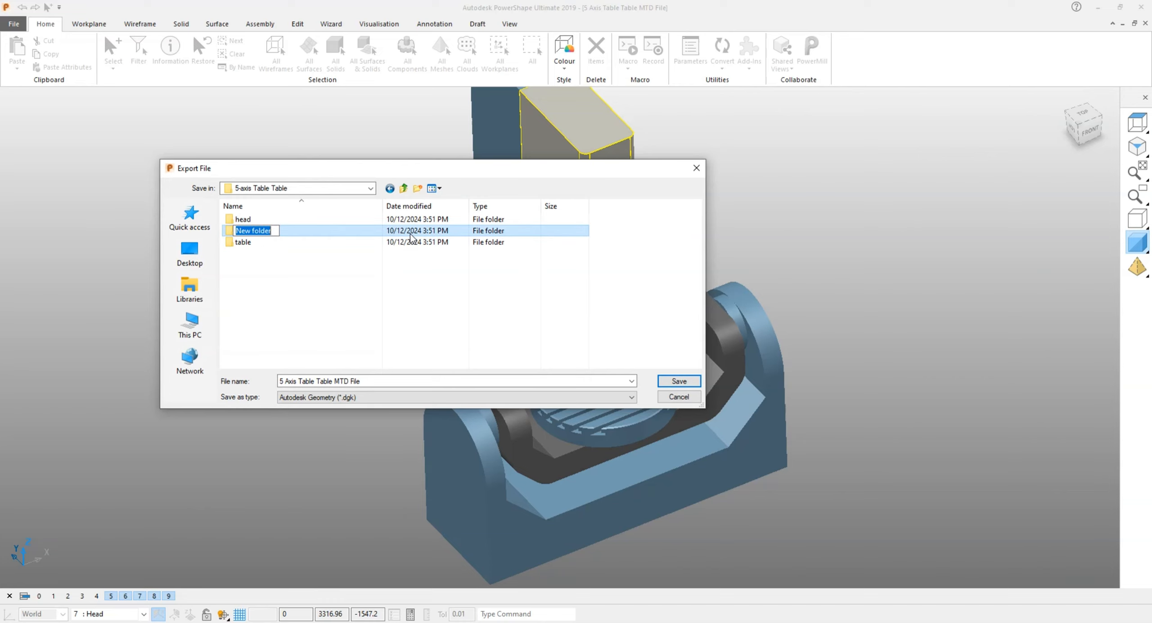
right_click(265, 230)
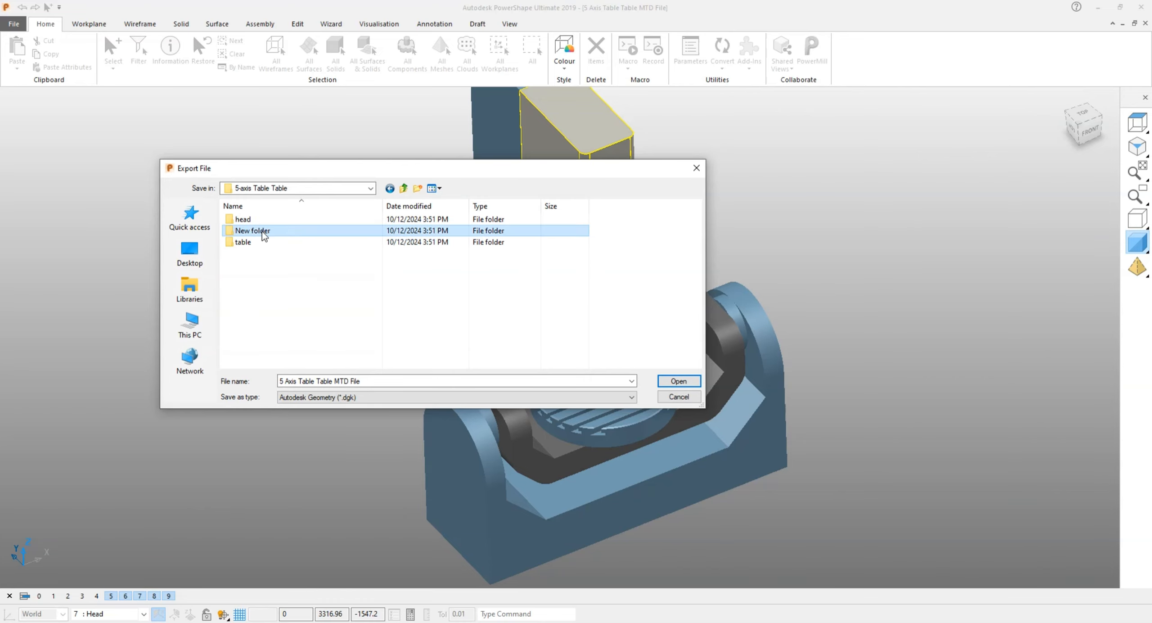
click(307, 525)
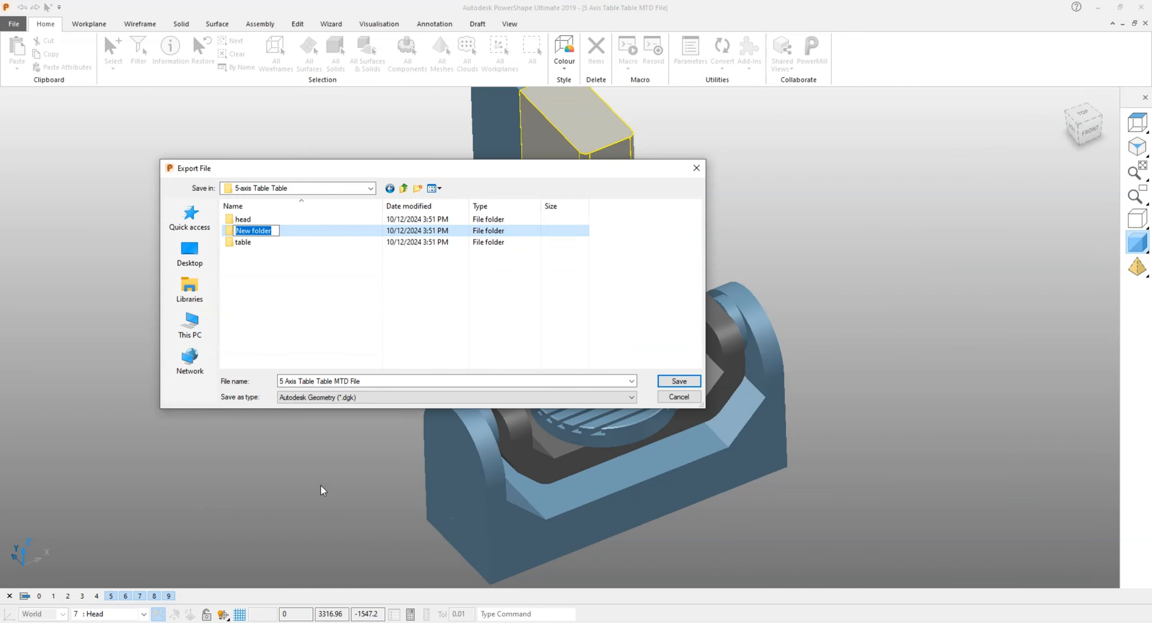
text(base)
key(Return)
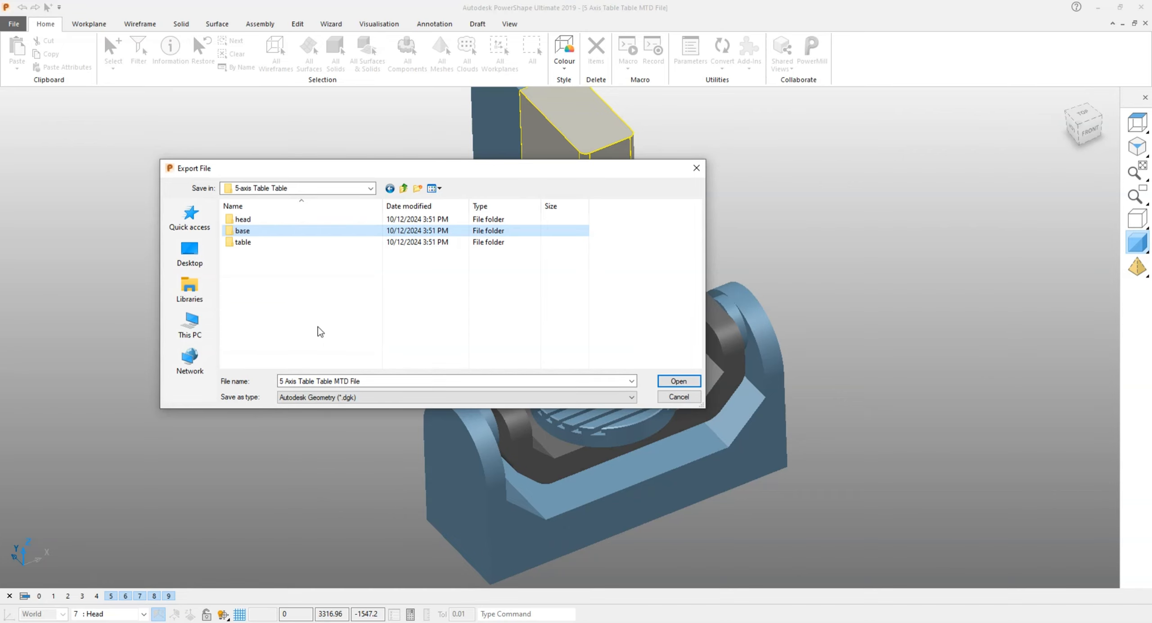
click(316, 309)
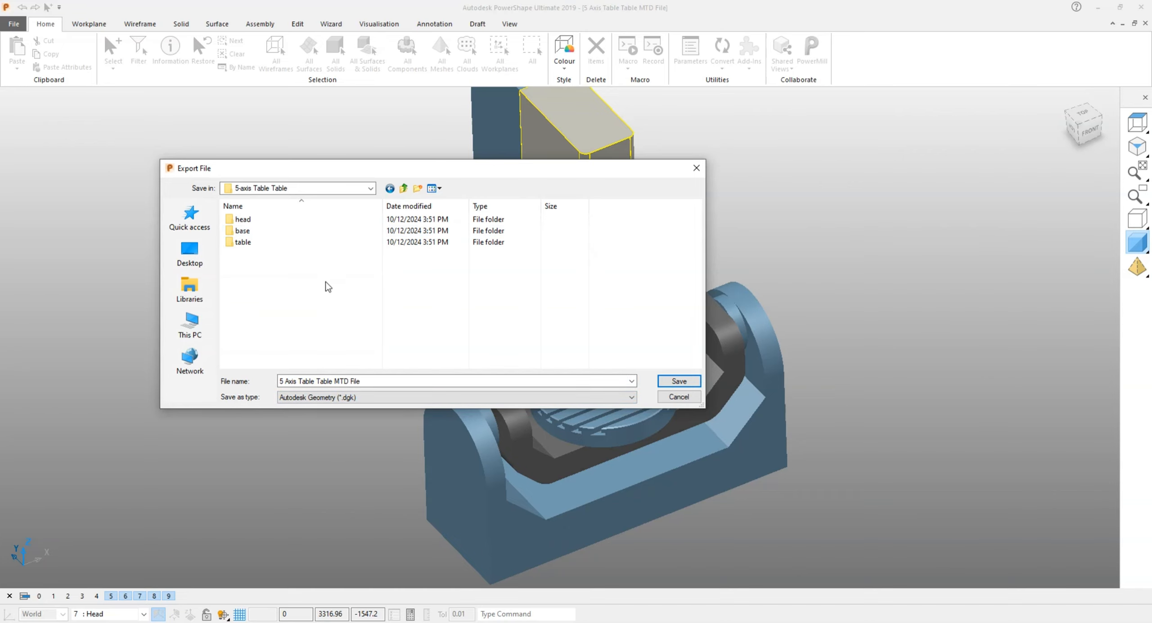
Export the selected spindle head into the head folder as "head1" in Autodesk Machining Triangles (*.dmt) format.
drag(414, 172, 364, 270)
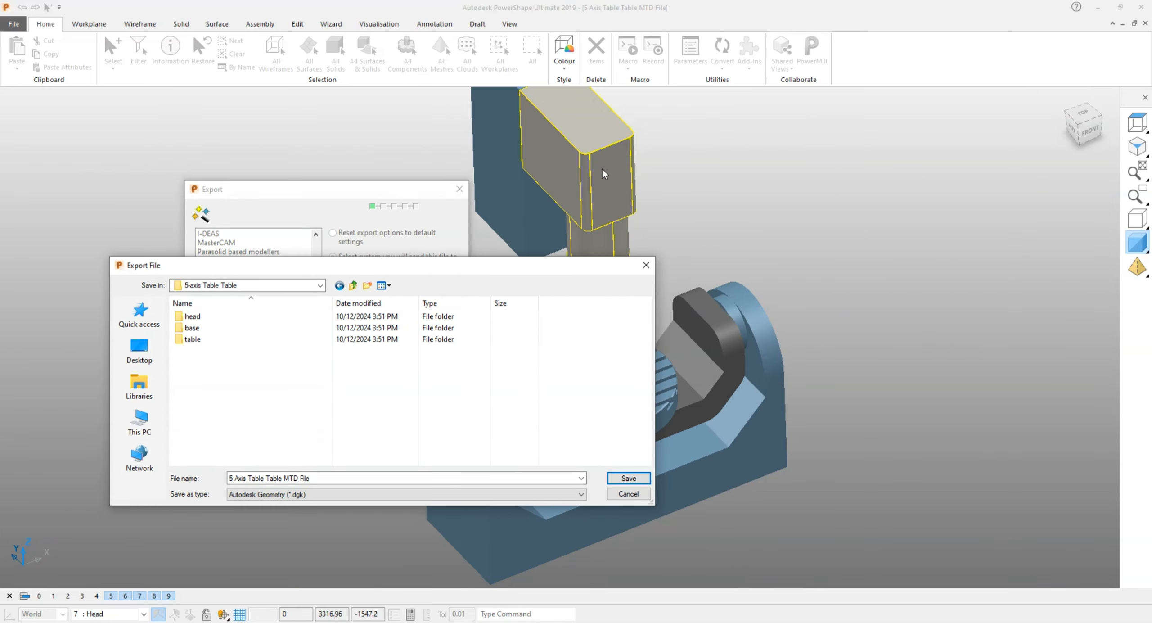
drag(496, 263, 458, 141)
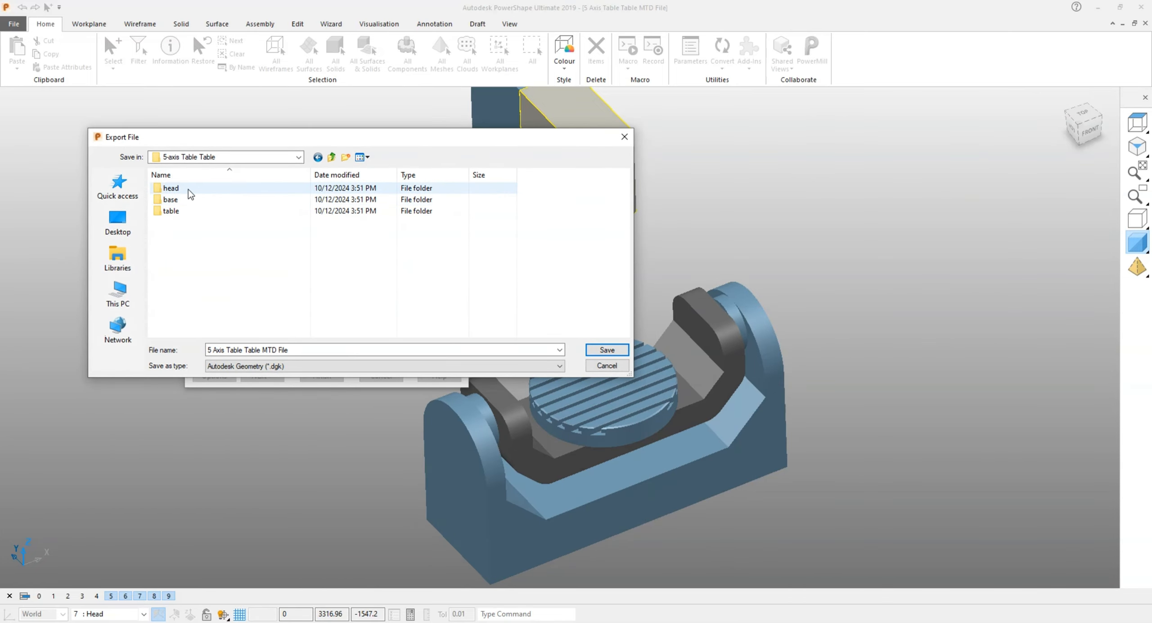
double_click(260, 189)
click(311, 350)
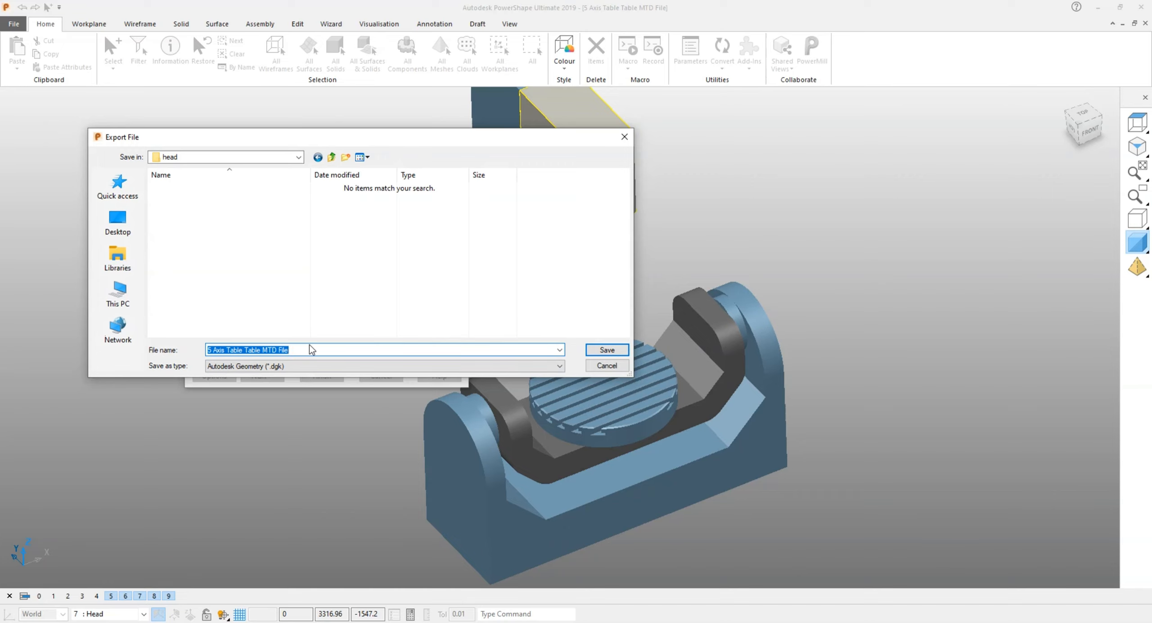
text(head)
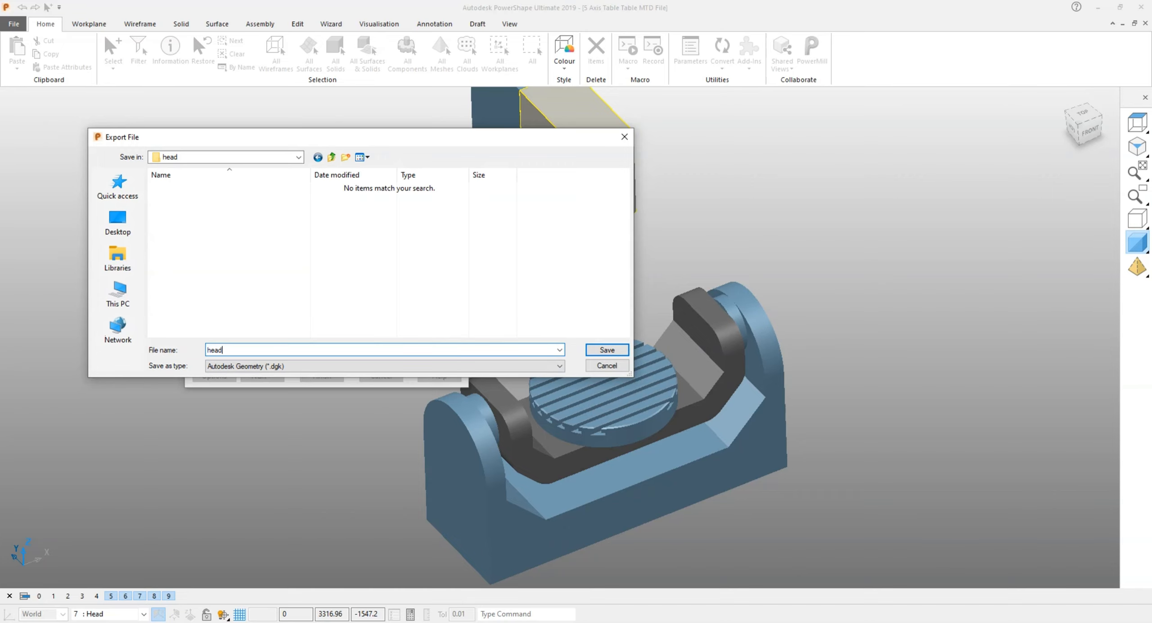
text(1)
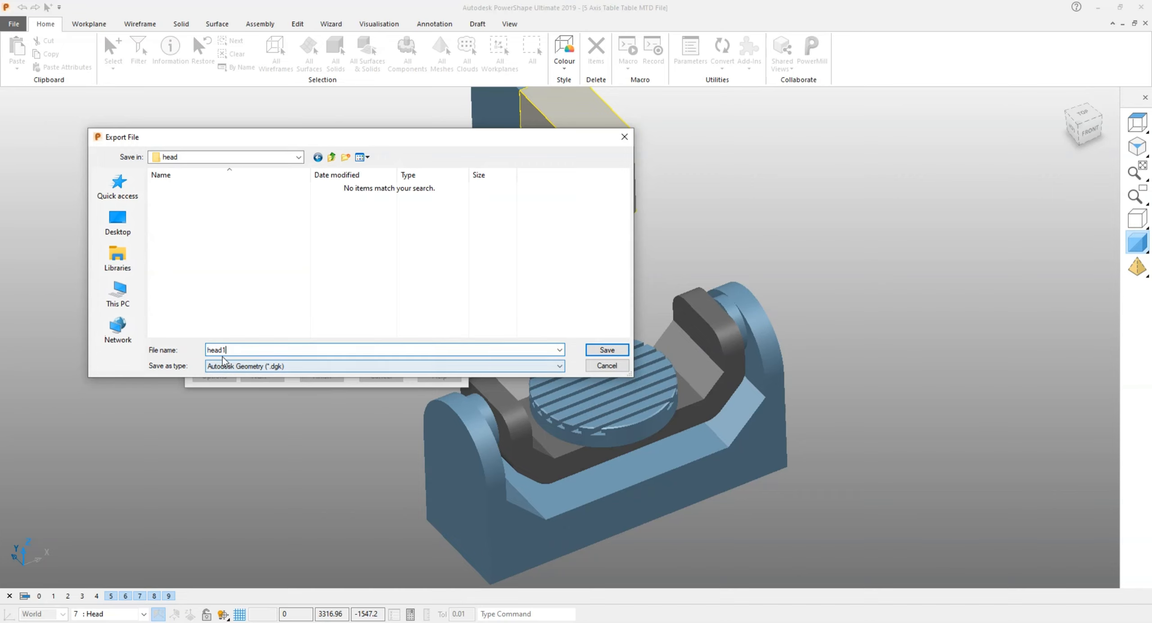
click(349, 368)
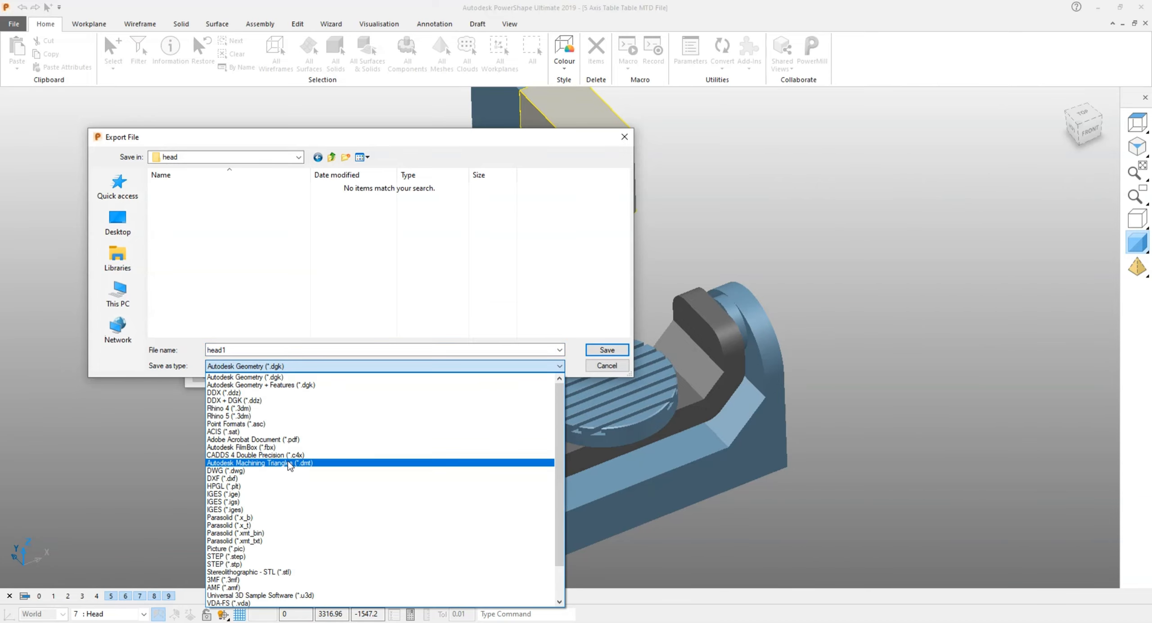
click(304, 463)
click(598, 350)
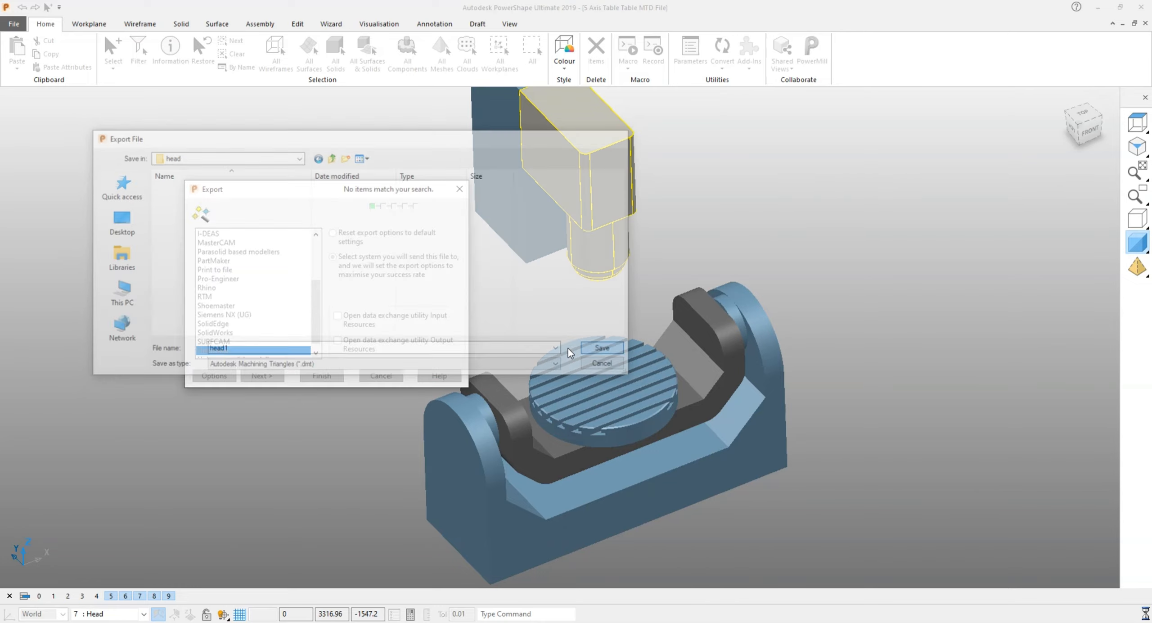
click(322, 373)
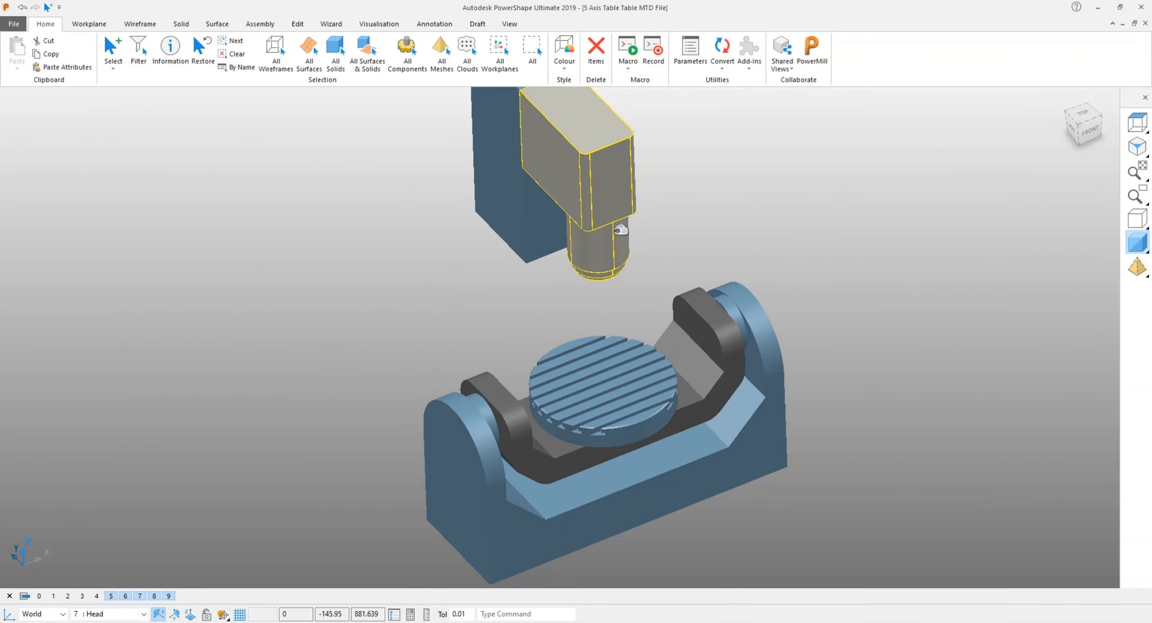
Select only the round slotted rotary table and export it into the table folder as "table_1" in DMT format.
click(730, 157)
shift+middle_drag(657, 322, 661, 275)
click(599, 331)
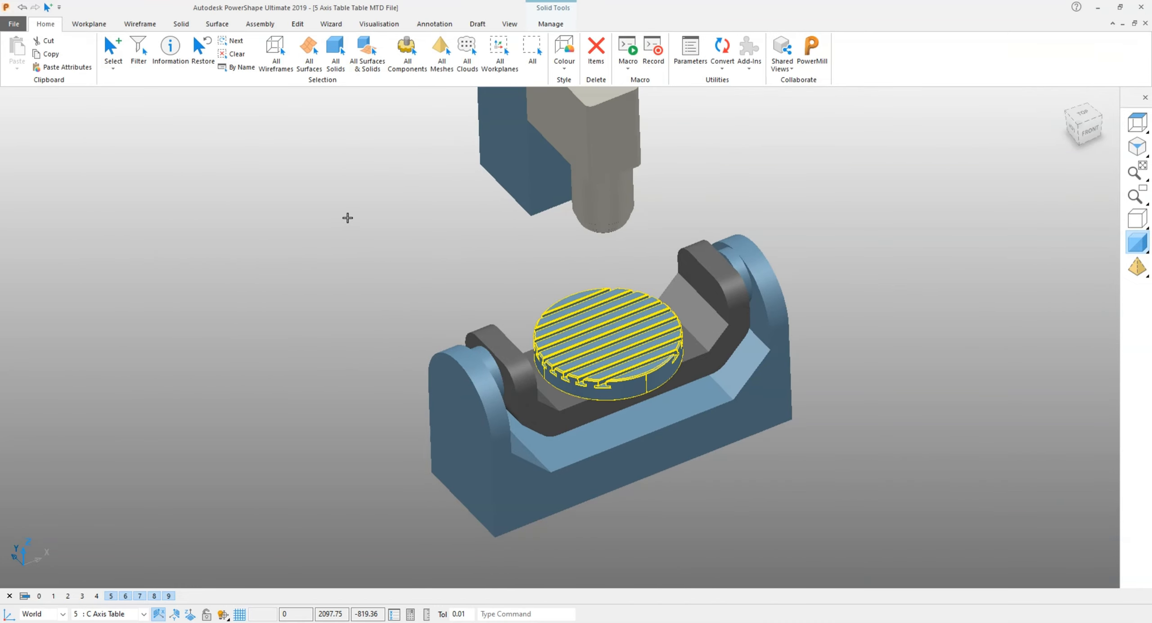
click(13, 23)
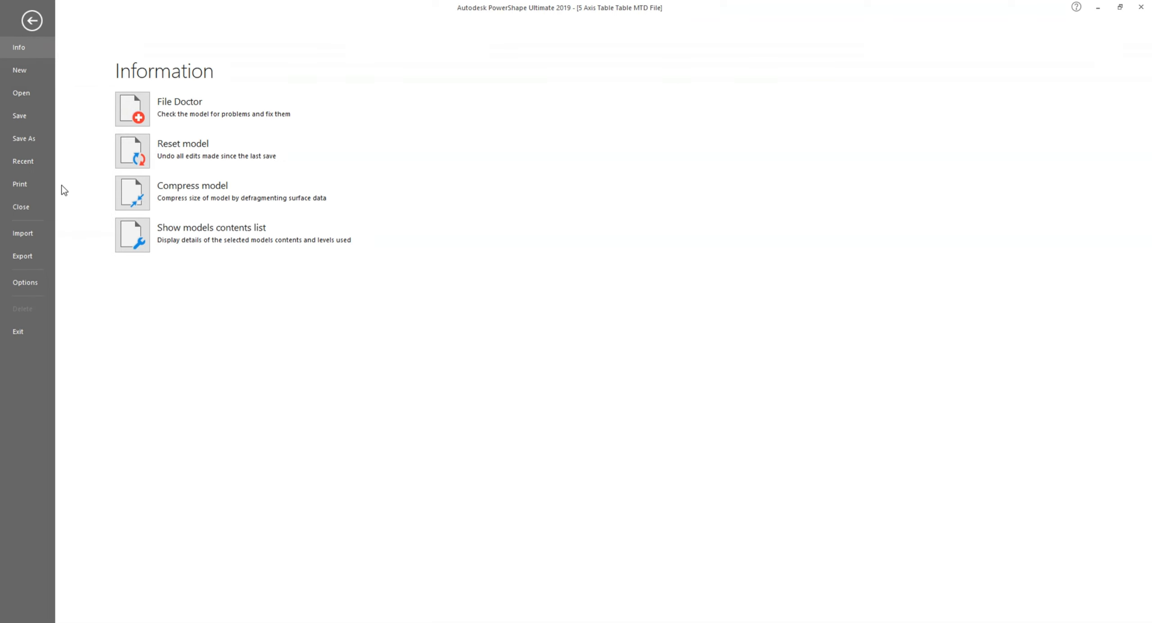
click(31, 254)
click(260, 376)
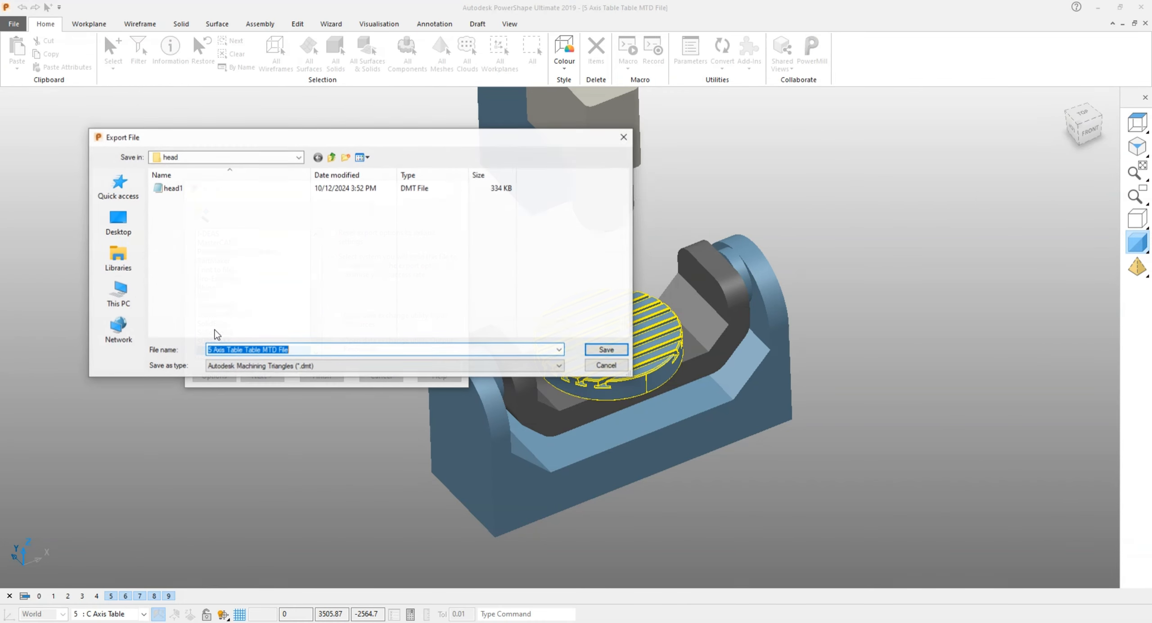
click(331, 156)
double_click(171, 210)
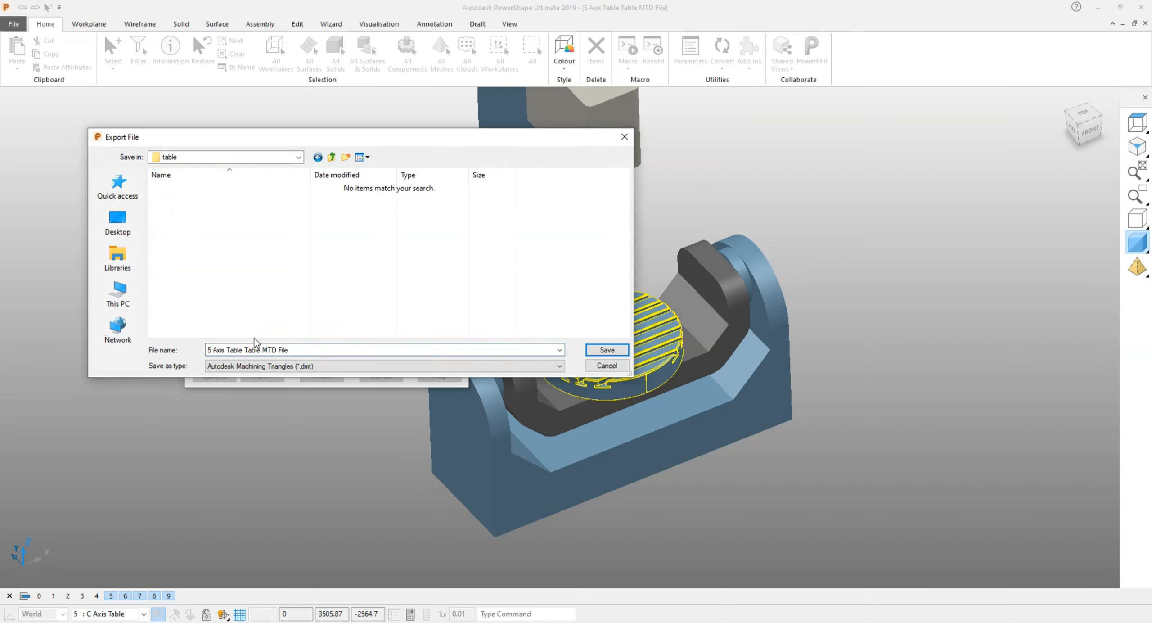
text(table_1)
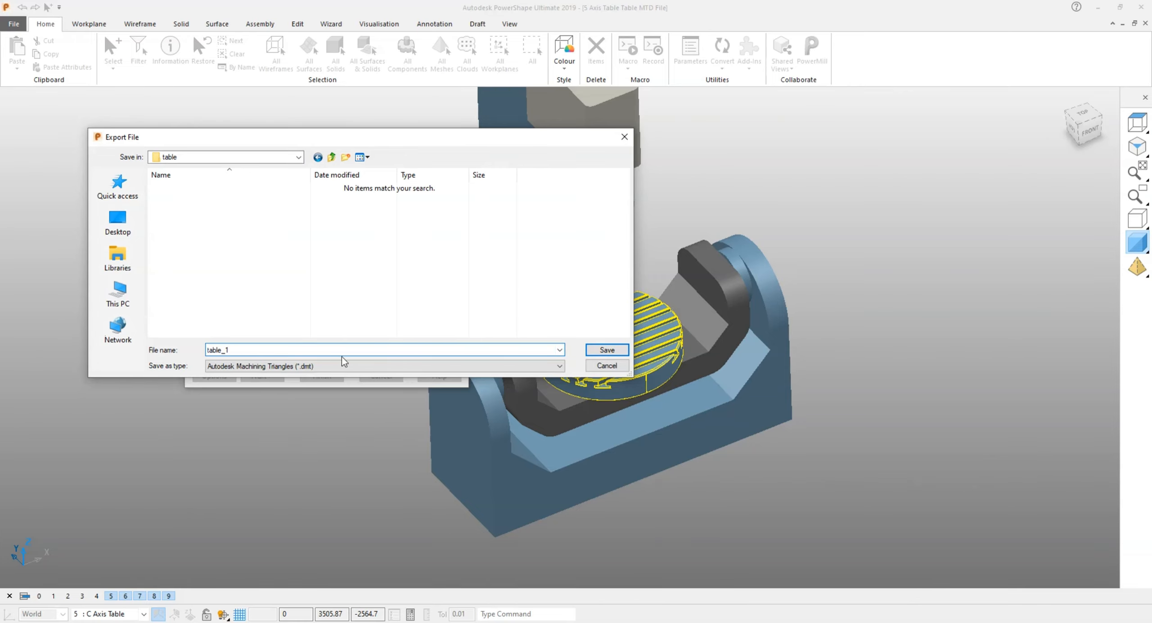
click(607, 350)
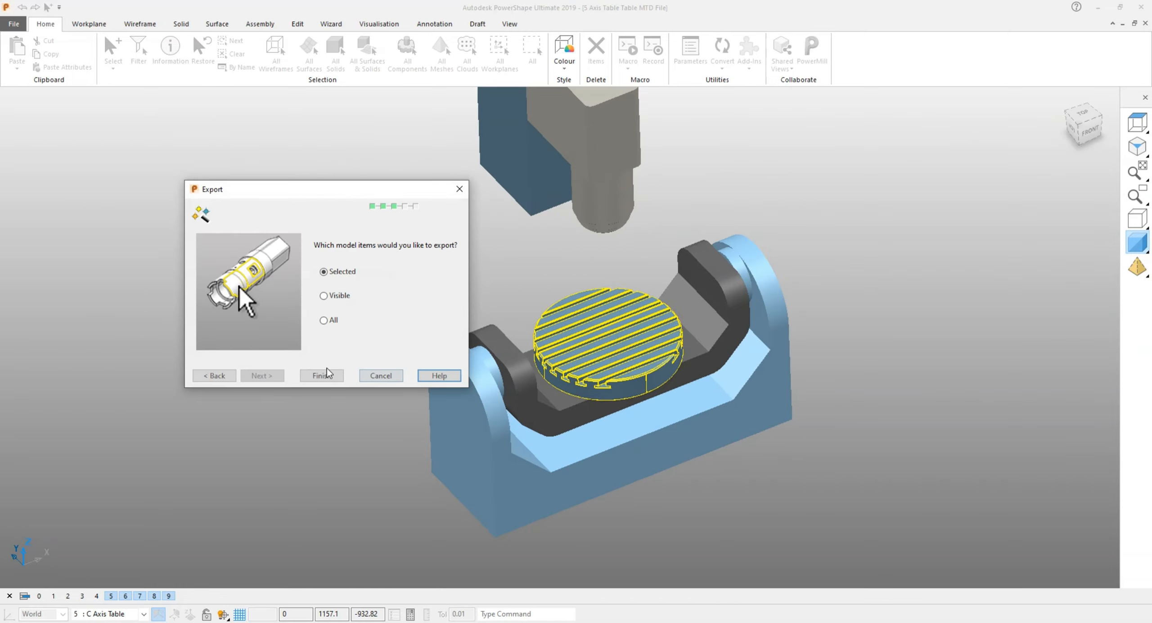
click(321, 379)
click(311, 325)
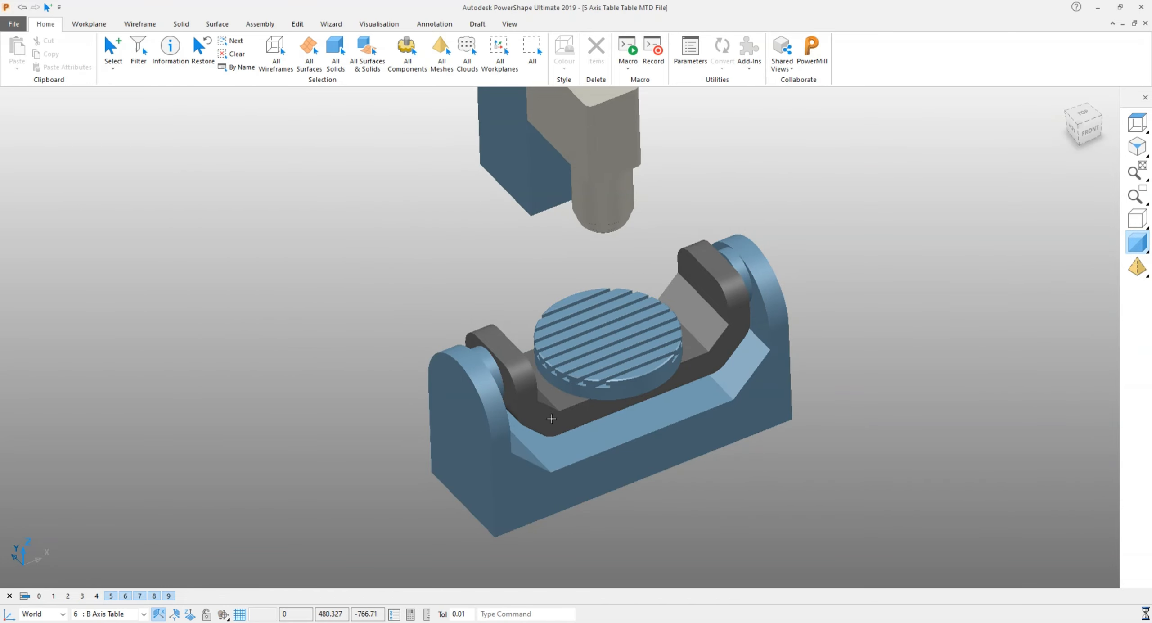
Select the dark tilting cradle and export only it into the table folder as "table_2" in DMT format.
click(545, 417)
click(13, 23)
click(45, 255)
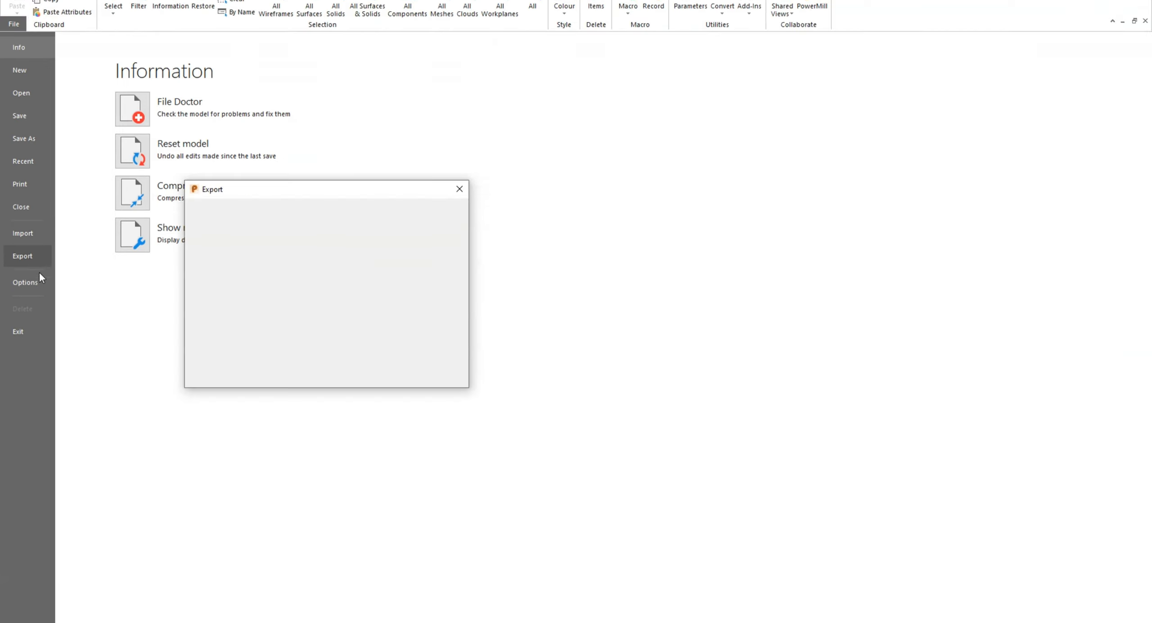
click(263, 375)
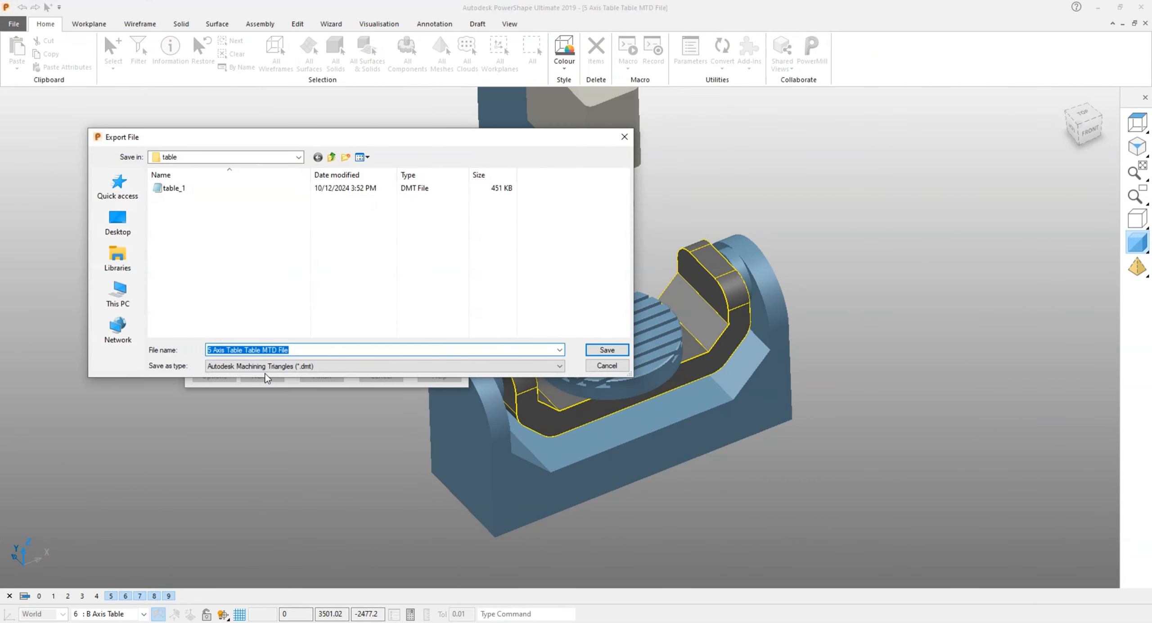
text(tab)
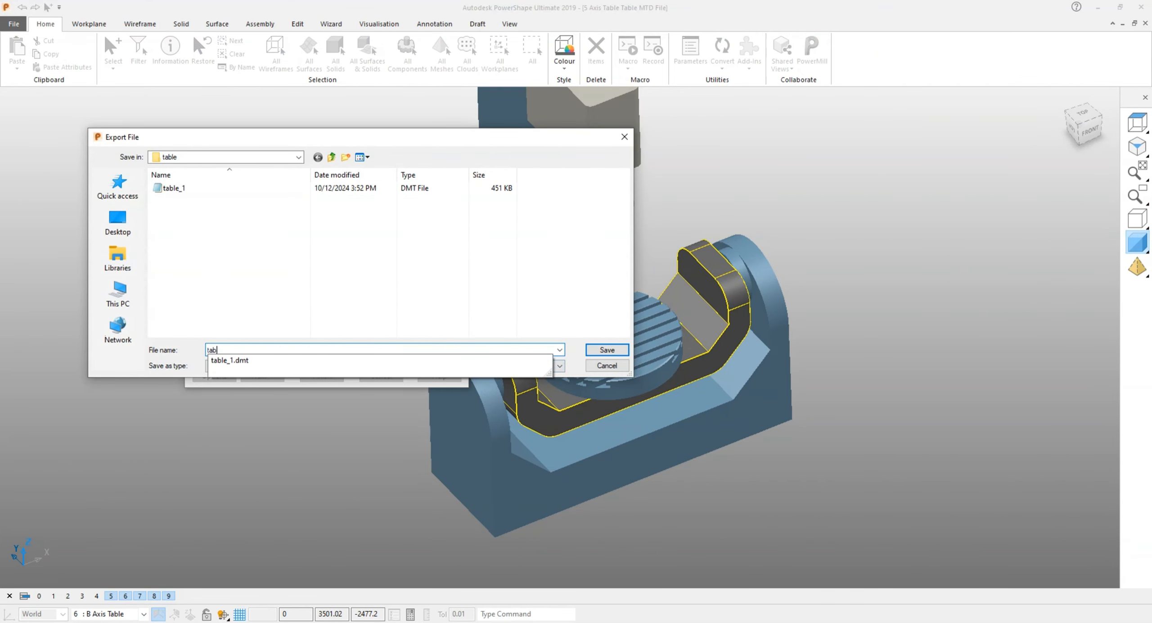
text(le_2)
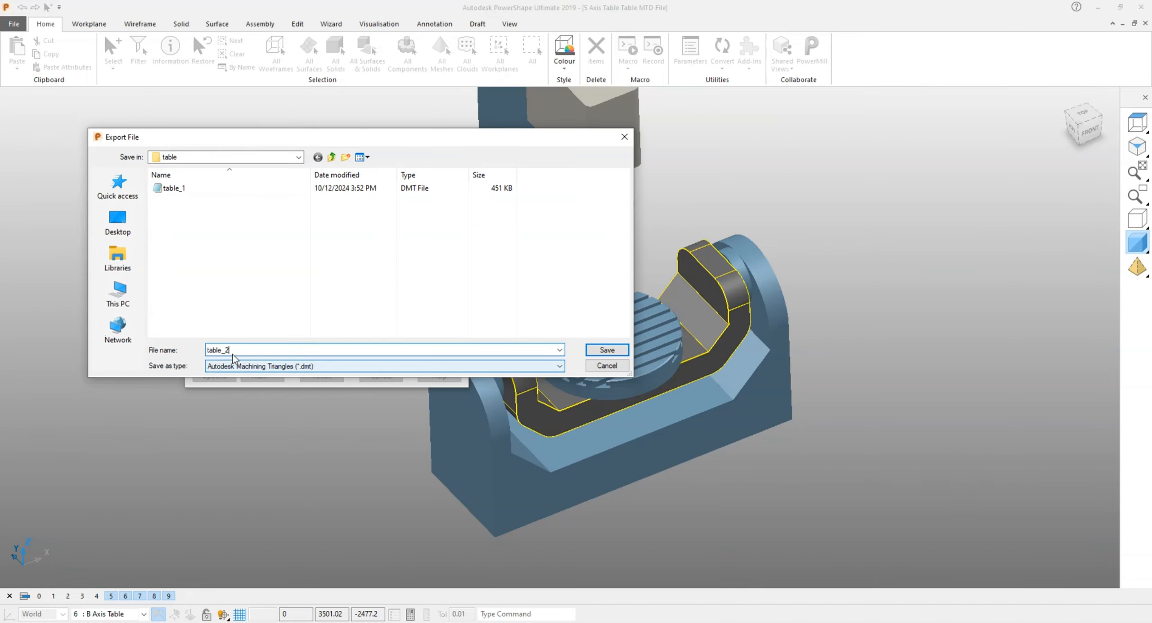
click(607, 350)
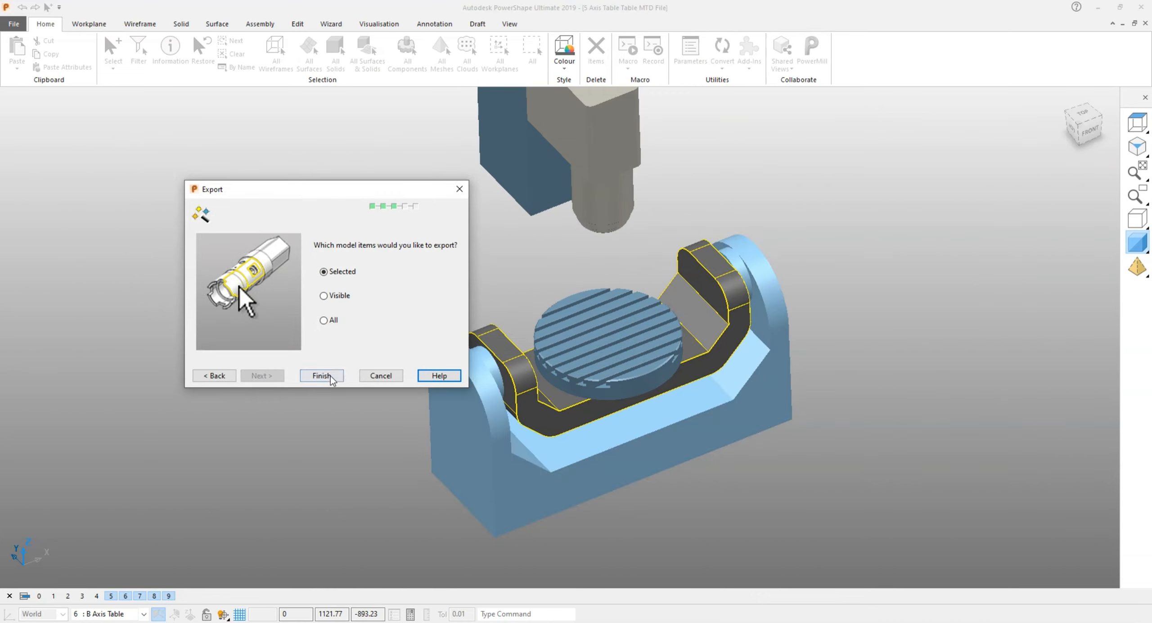
click(322, 378)
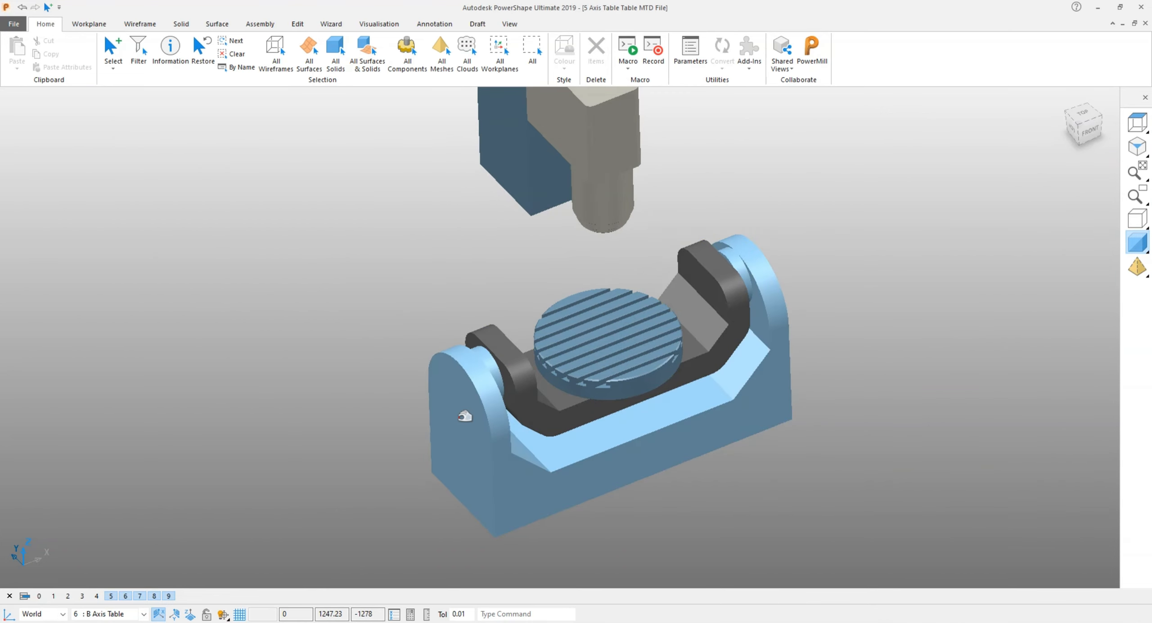
Select the blue trunnion base and export only it into the base folder as "bed" in DMT format.
click(459, 413)
click(12, 25)
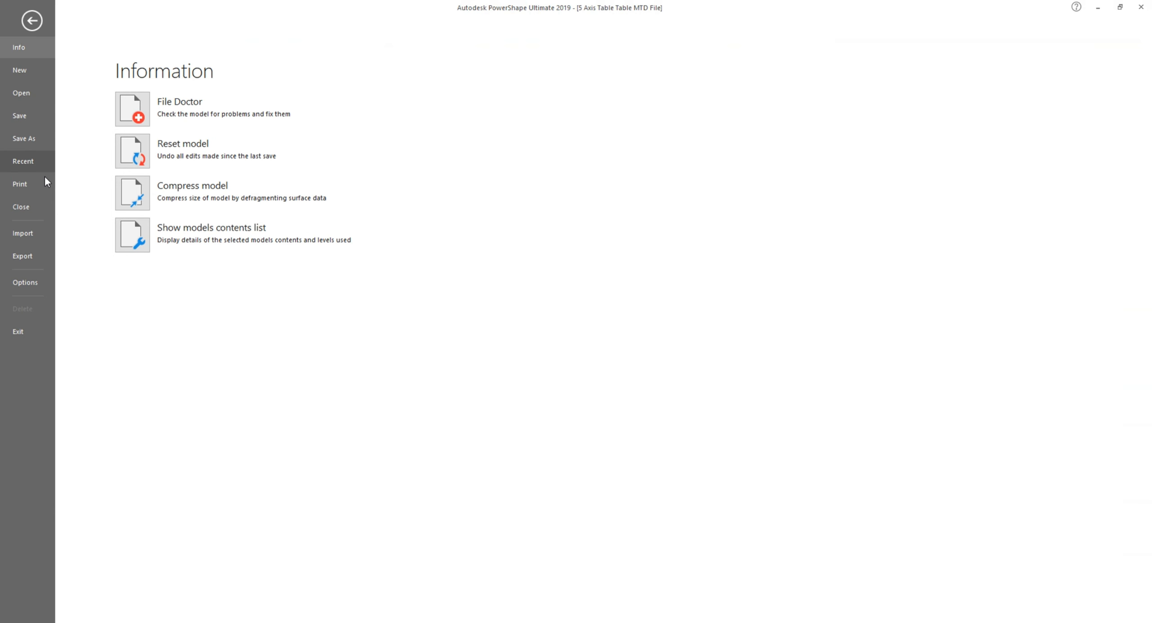
click(36, 250)
click(262, 375)
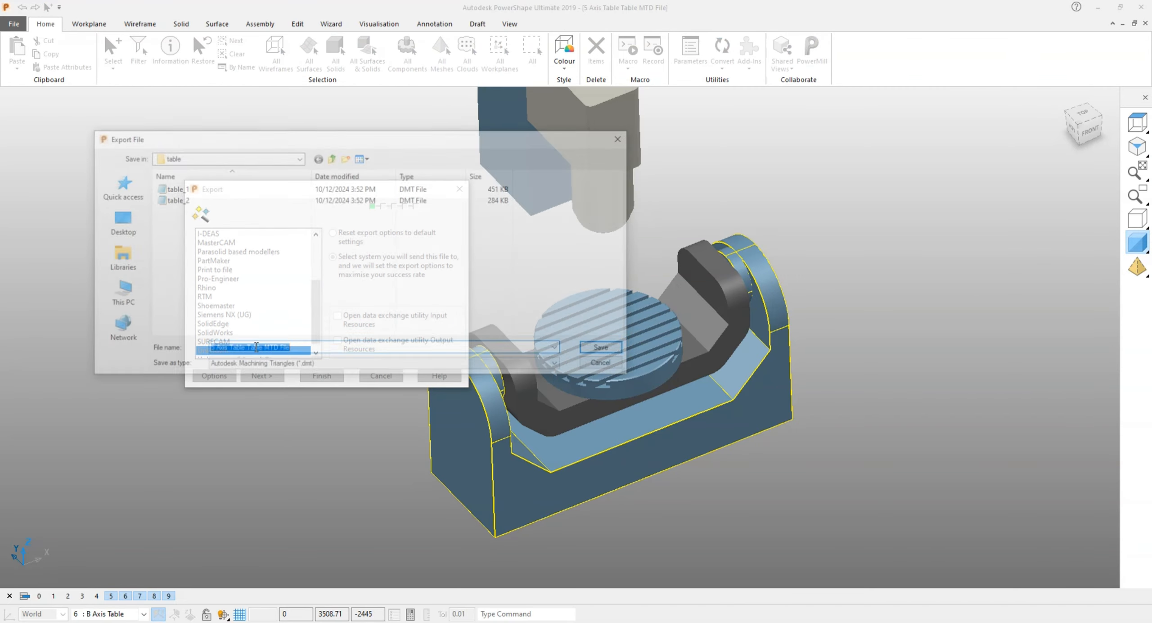
click(318, 157)
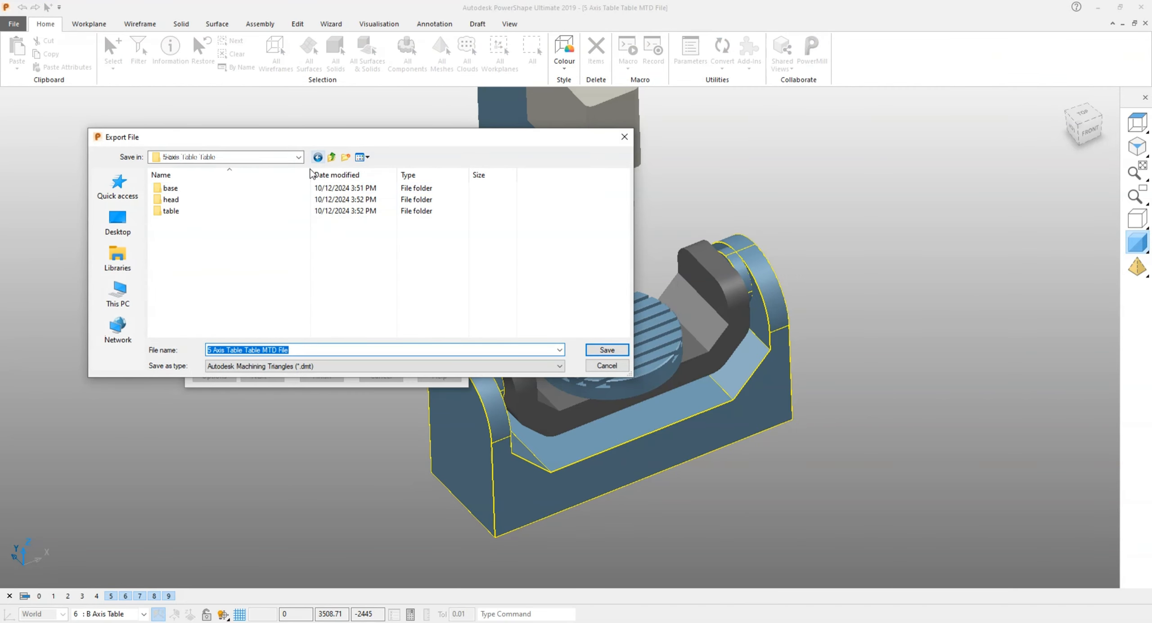
double_click(171, 187)
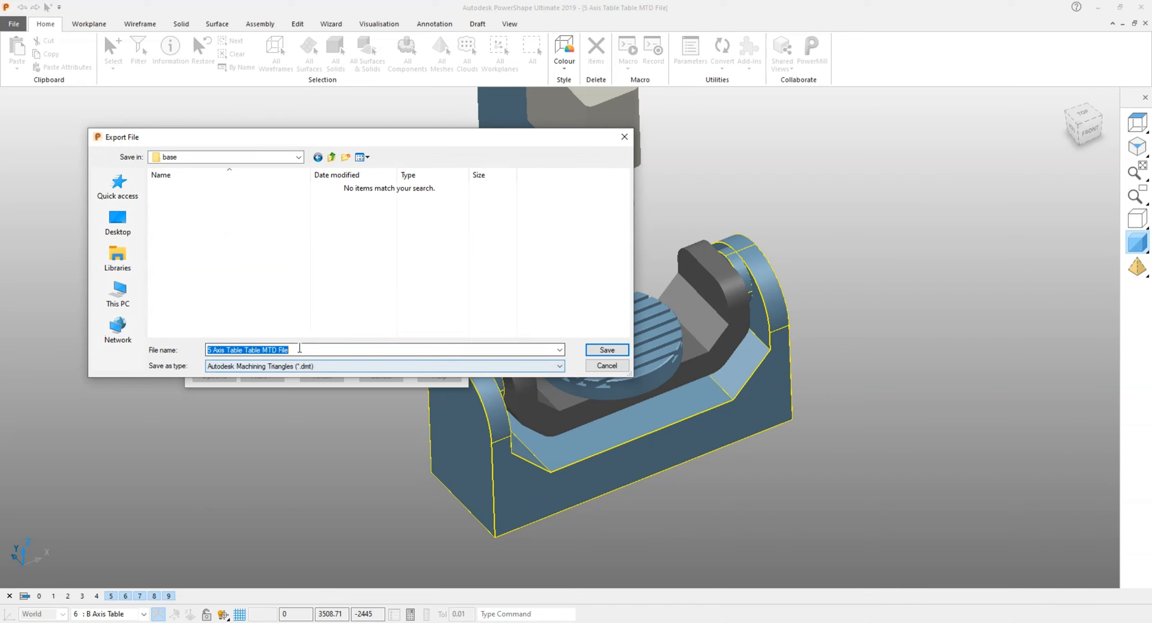
text(bed)
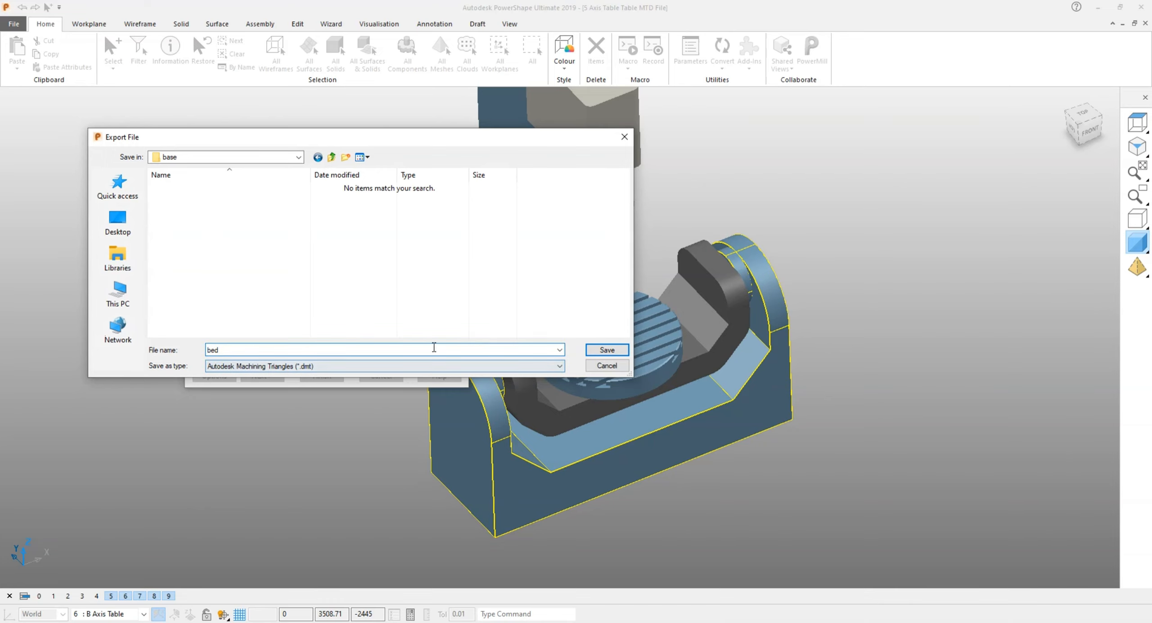
click(606, 351)
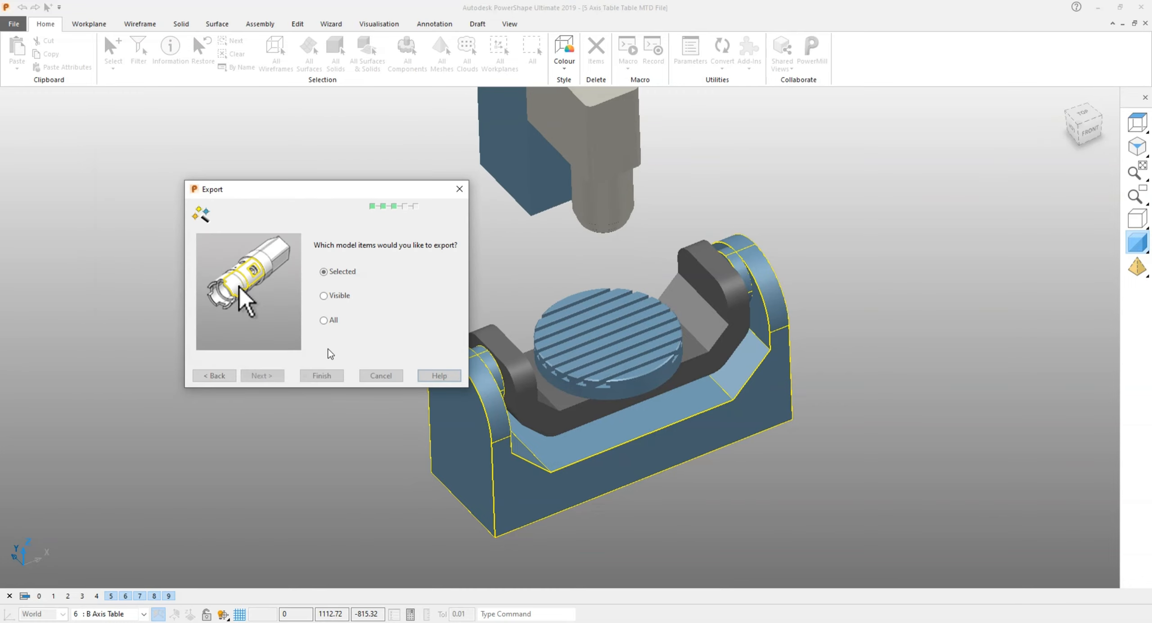
click(321, 373)
click(327, 311)
scroll(427, 349, down, 3)
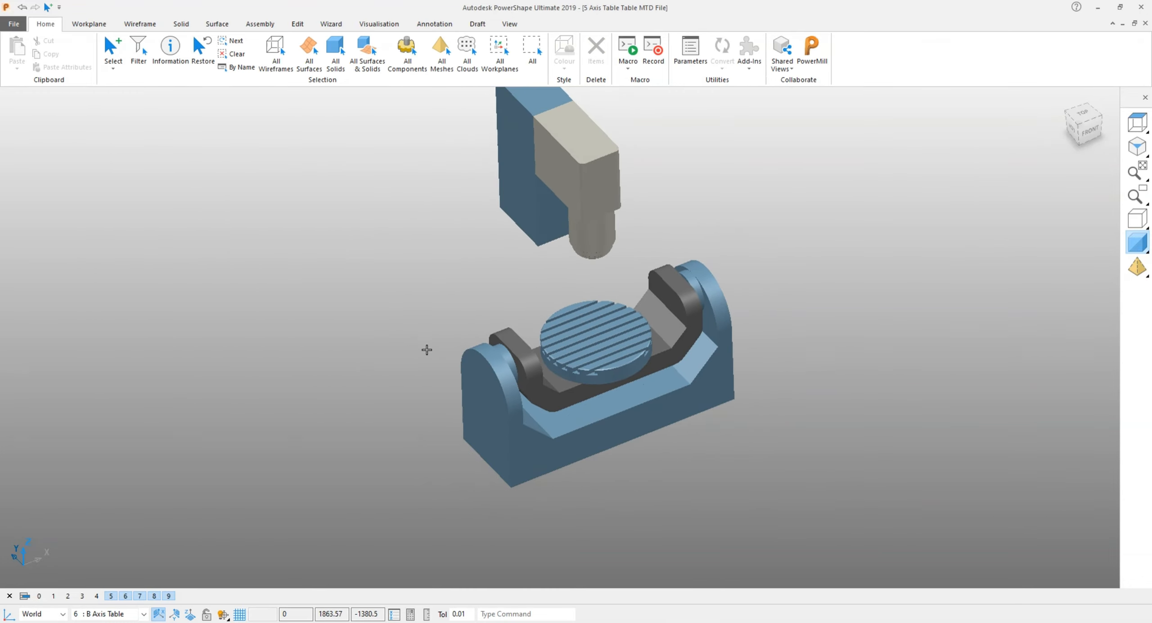
shift+middle_drag(568, 358, 545, 360)
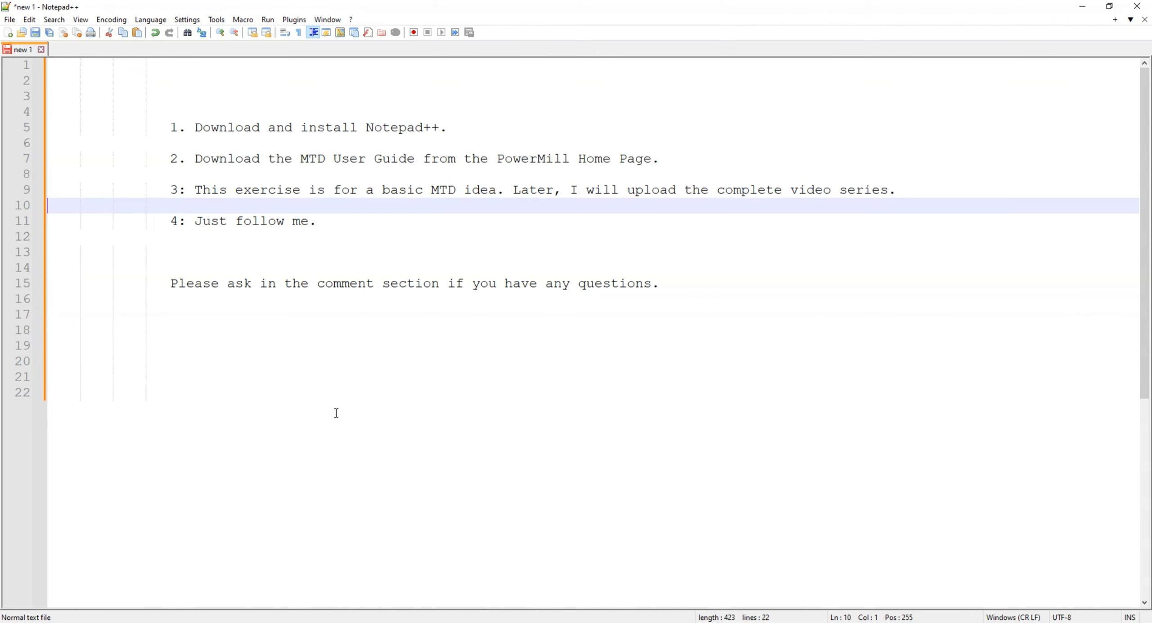
Switch to Notepad++ and add the note "use small letter" below the line about asking questions in the comments.
click(749, 297)
key(Return)
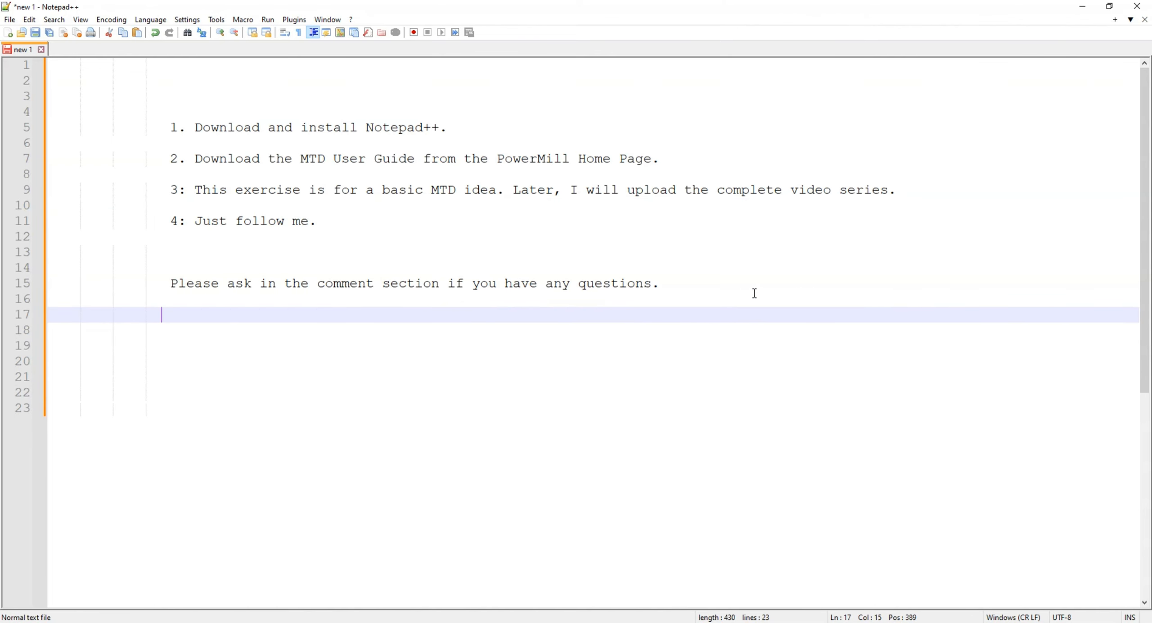
text(use small letter)
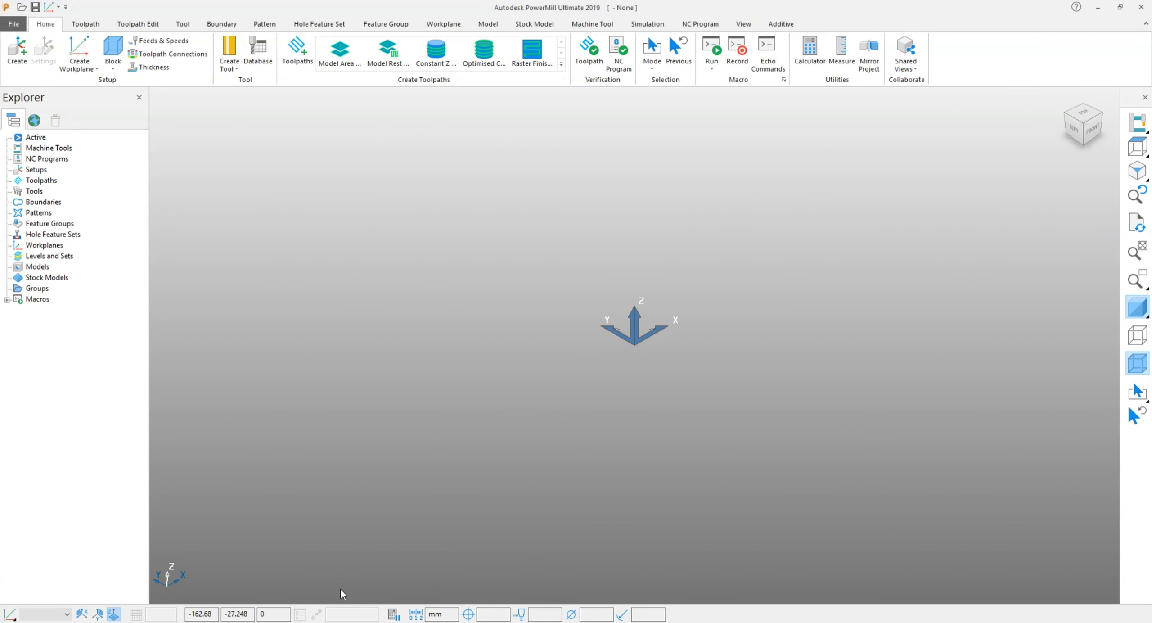
Switch to PowerMill and open the MTD User Guide from its help documentation.
click(1076, 7)
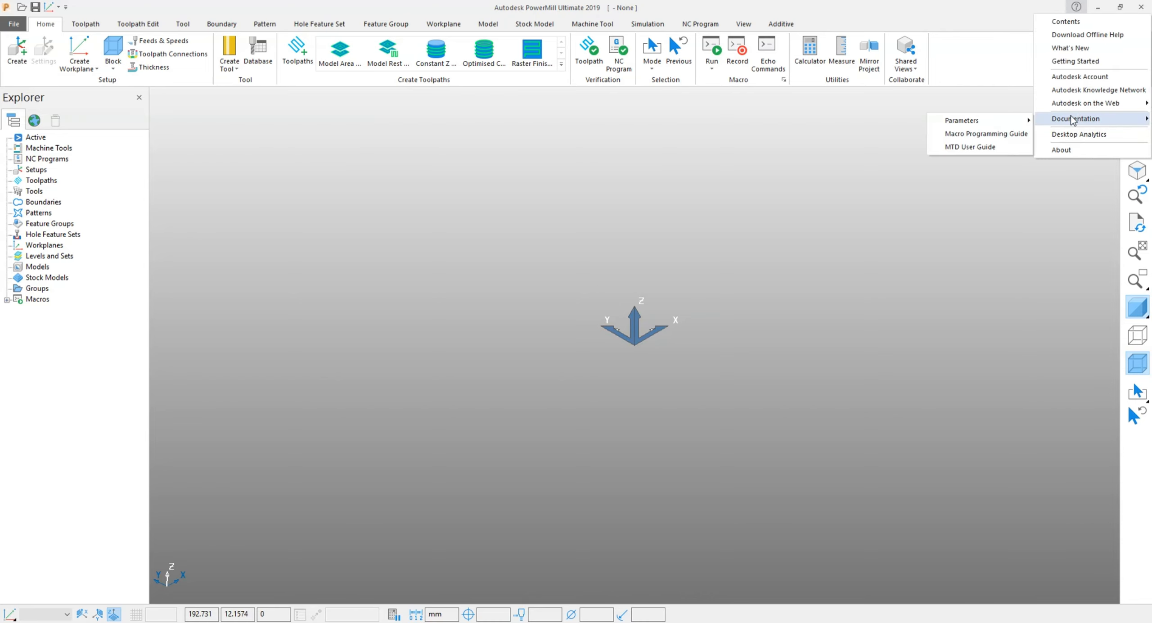
click(928, 250)
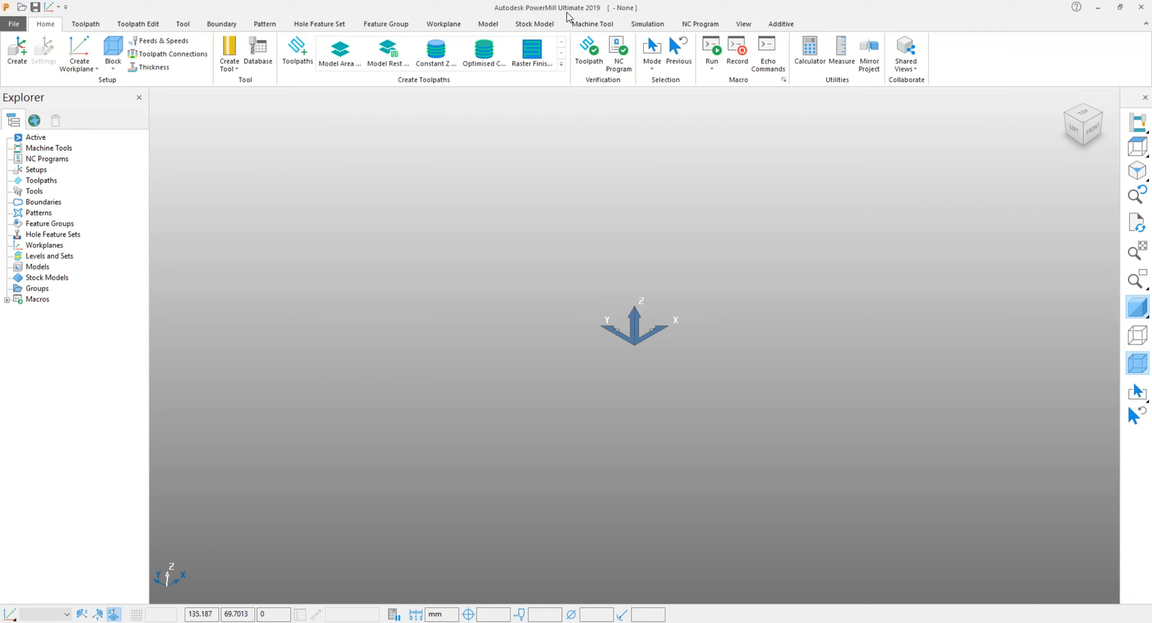
click(1076, 7)
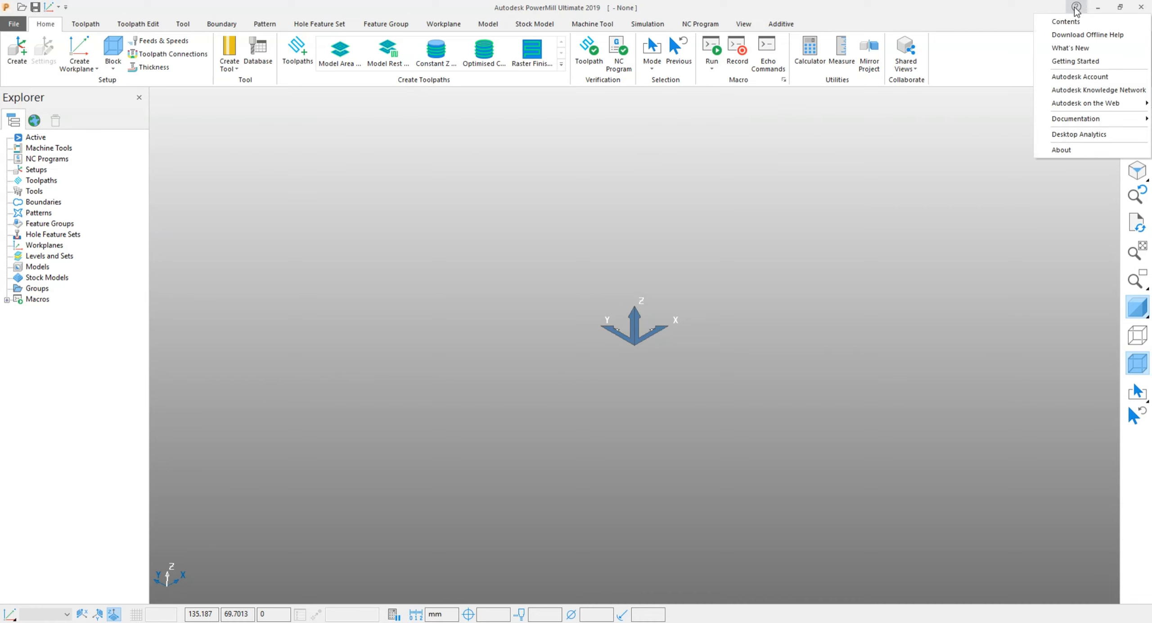
mouse_move(1075, 119)
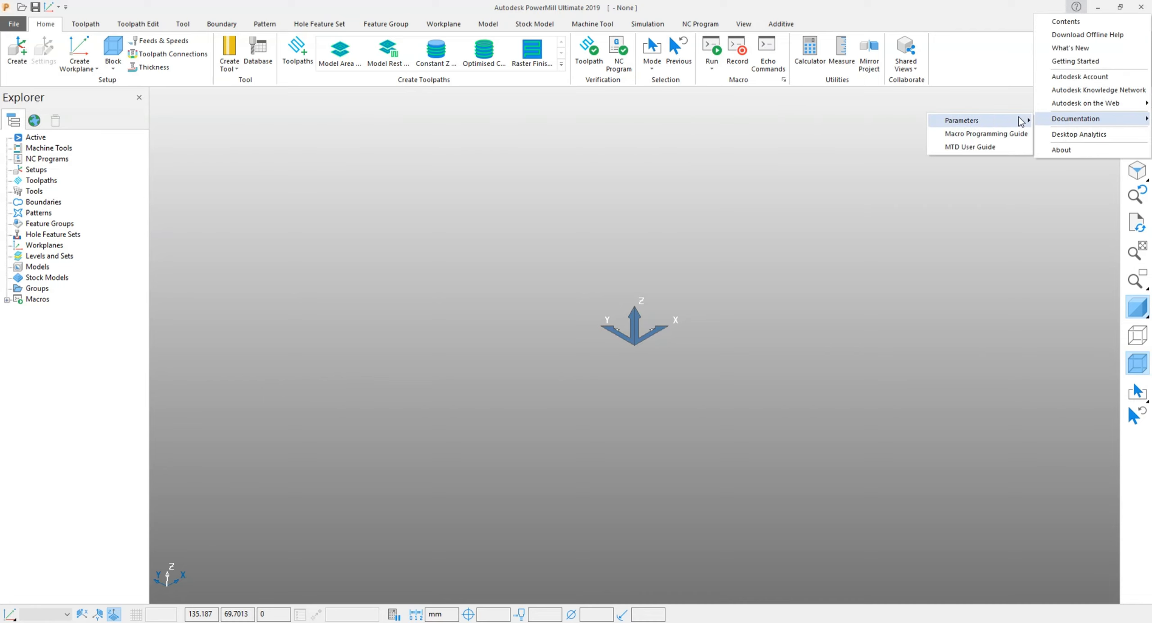
click(981, 148)
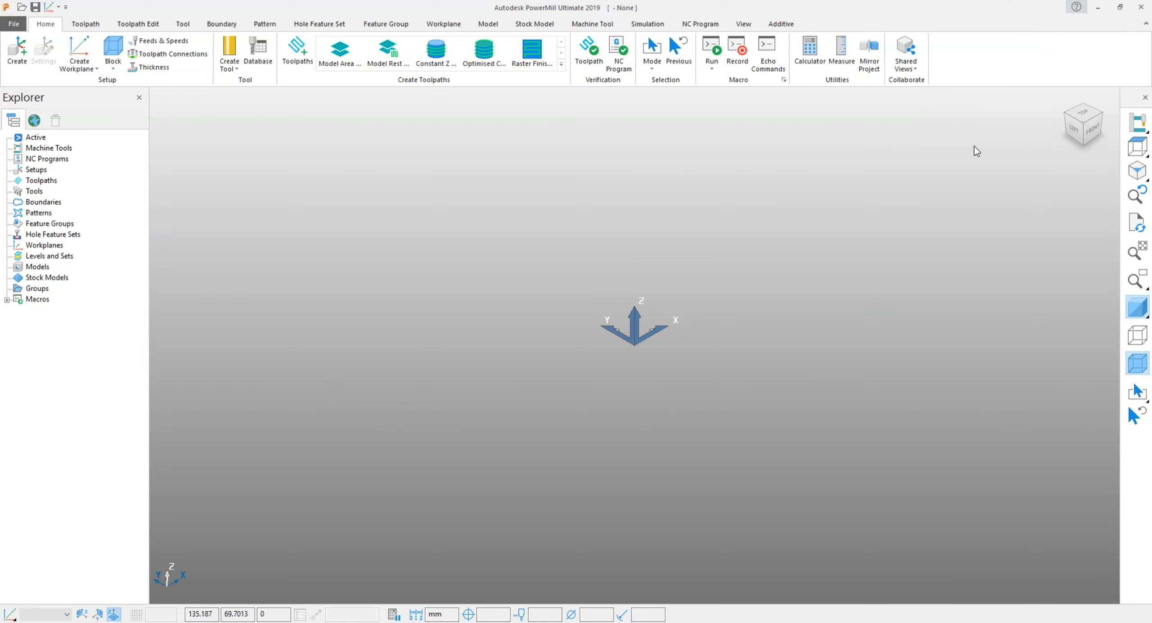
click(1024, 187)
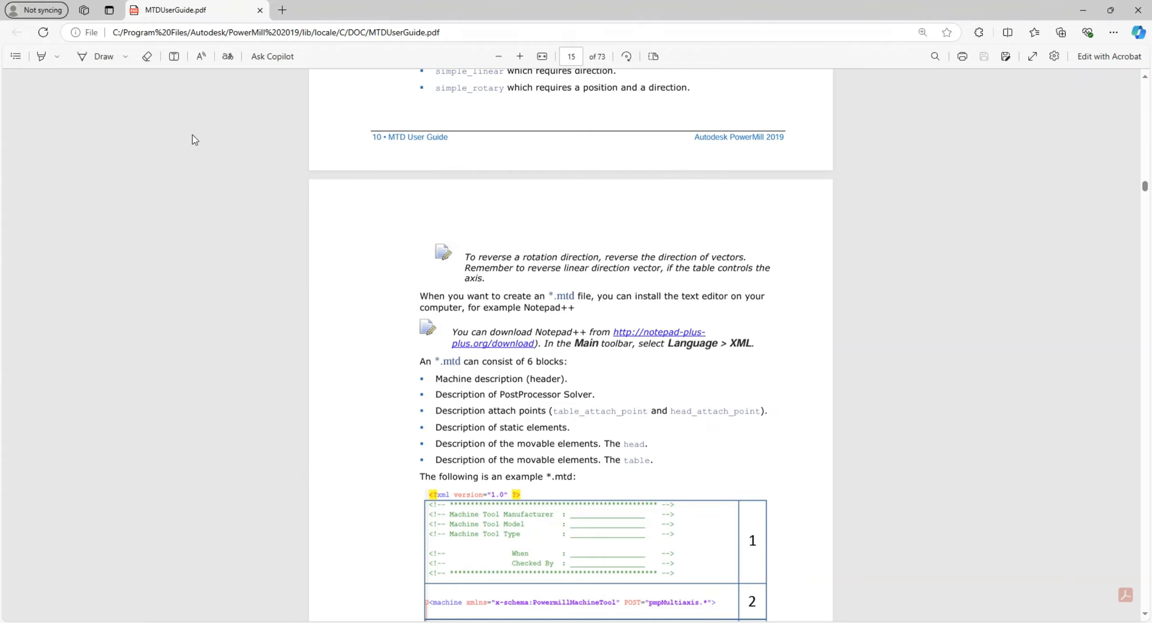
Go back to the cover page of the MTD User Guide and view its title enlarged.
scroll(193, 138, up, 15)
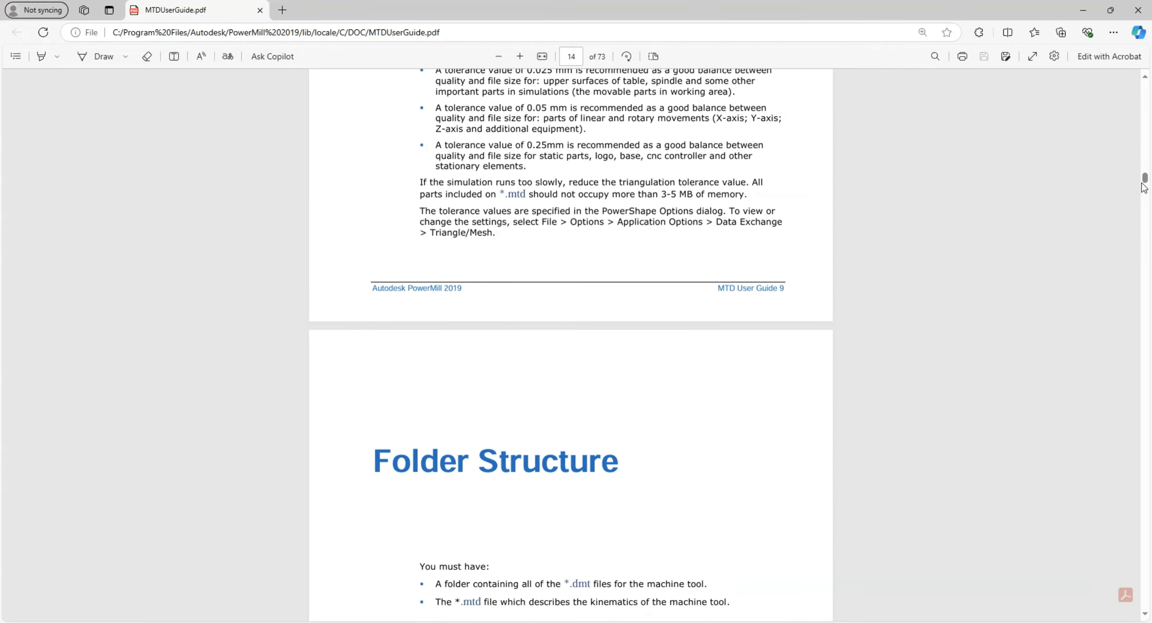
drag(1143, 185, 1143, 81)
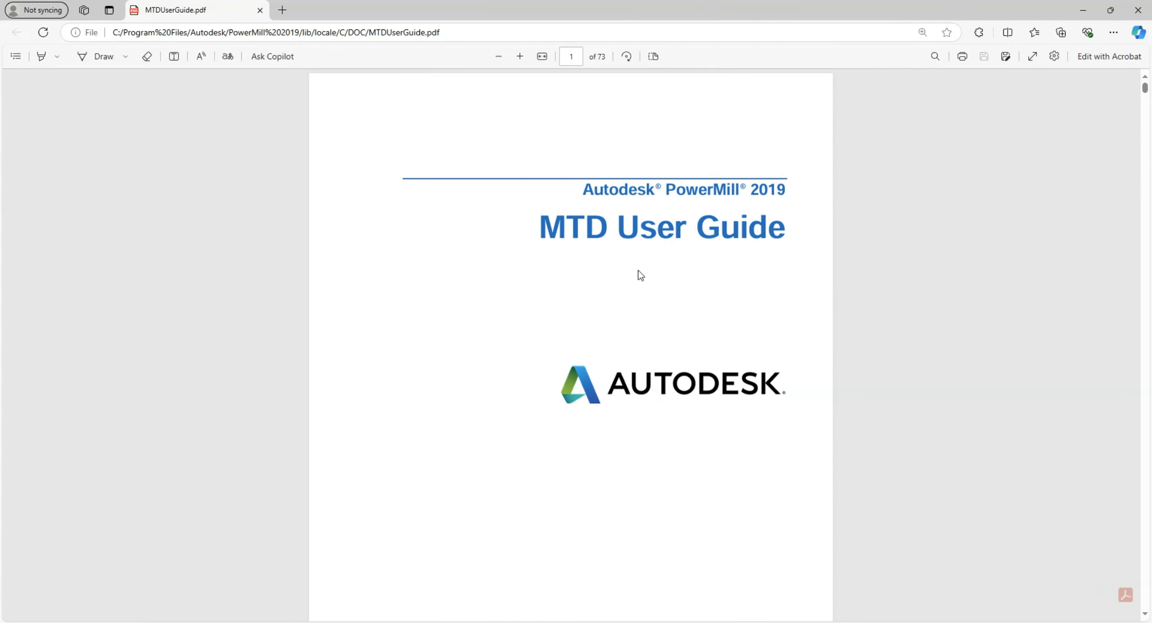
ctrl+scroll(641, 273, down, 4)
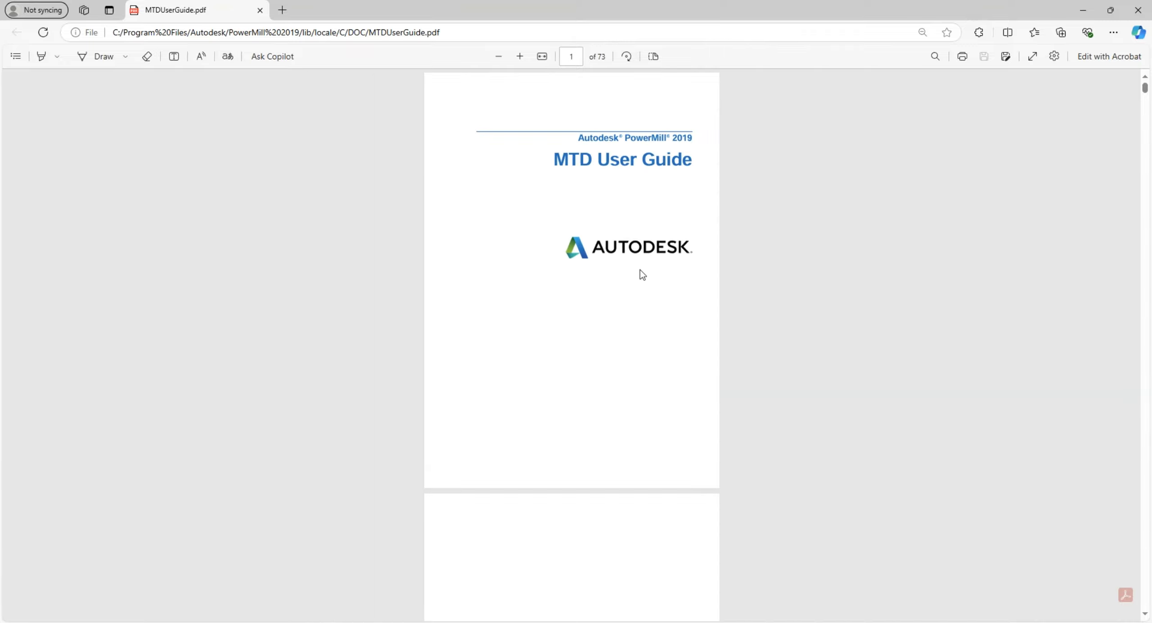
ctrl+scroll(640, 239, up, 7)
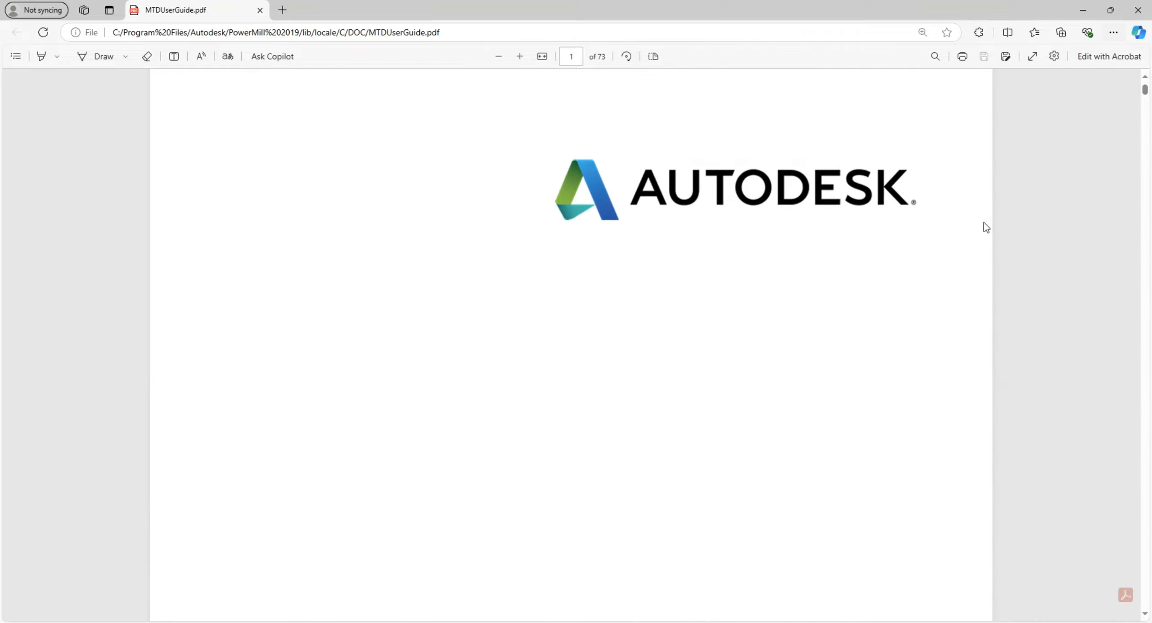
scroll(945, 248, down, 2)
drag(1146, 92, 1146, 82)
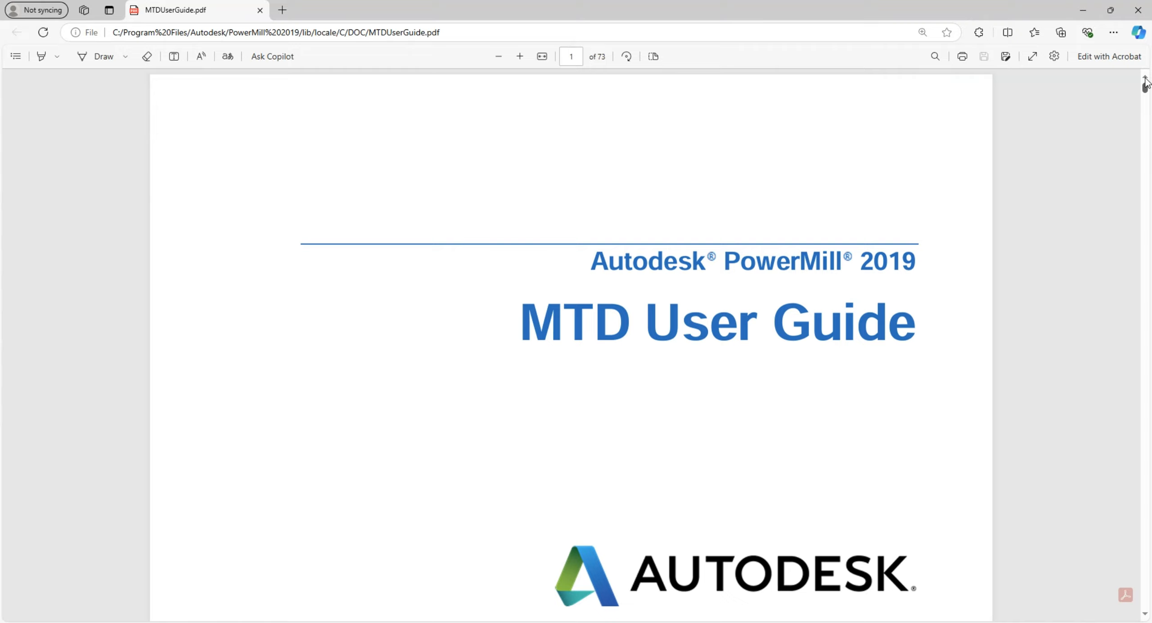
click(1093, 12)
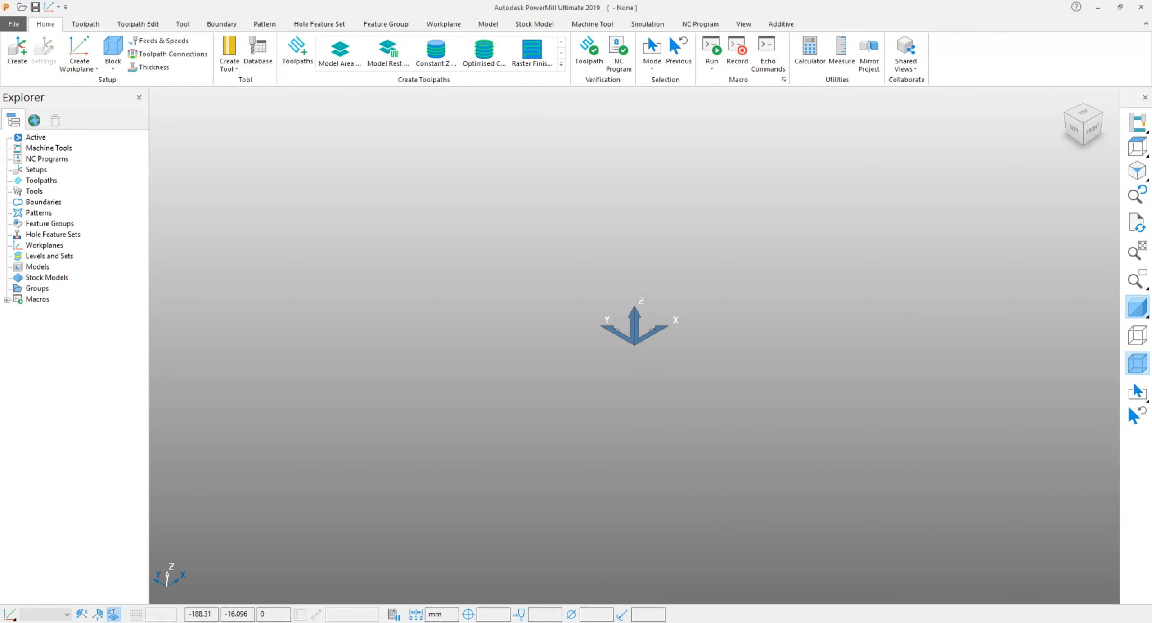
key(alt+Tab)
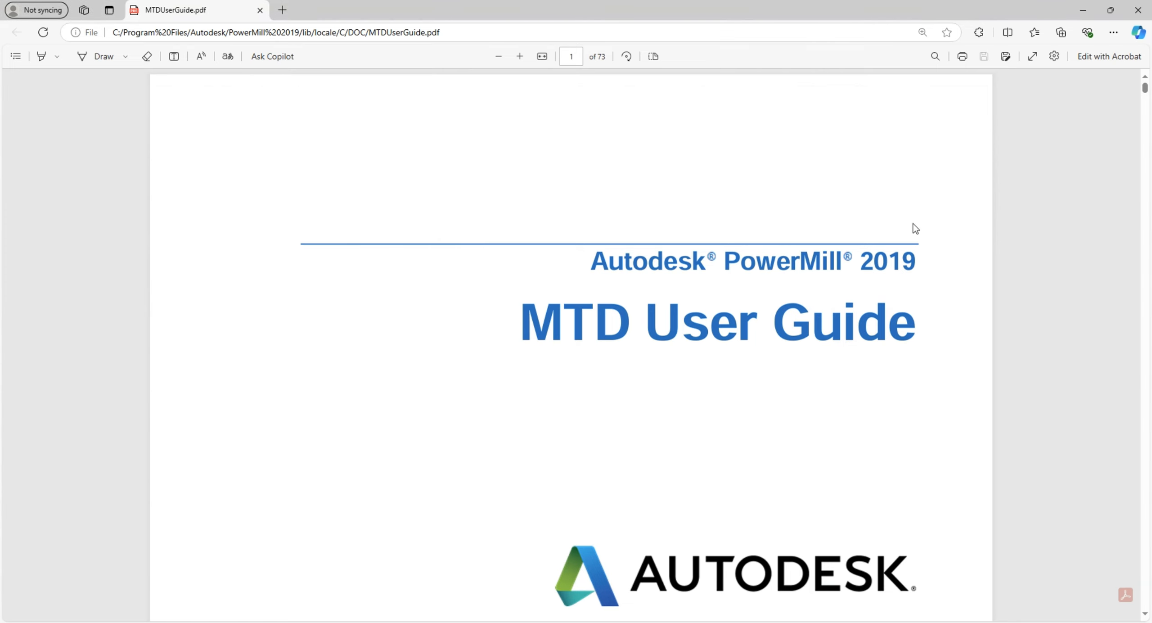
Look through the guide's Contents for the chapters on CAD data preparation, folder structure, *.mtd editing and machine description.
scroll(691, 416, down, 10)
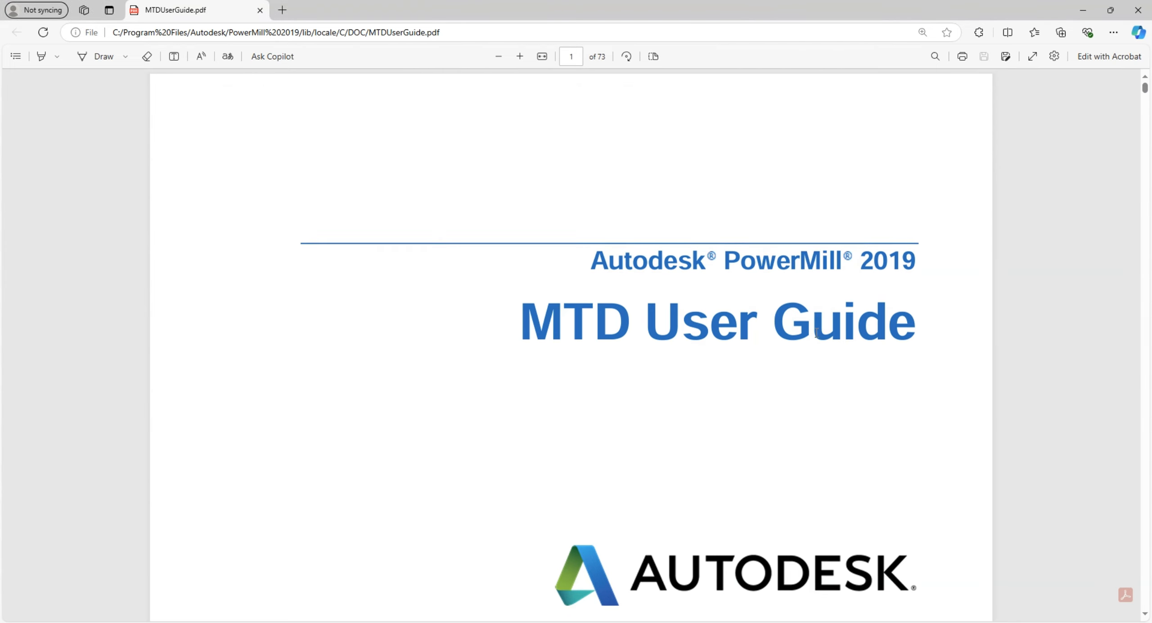
scroll(691, 413, down, 20)
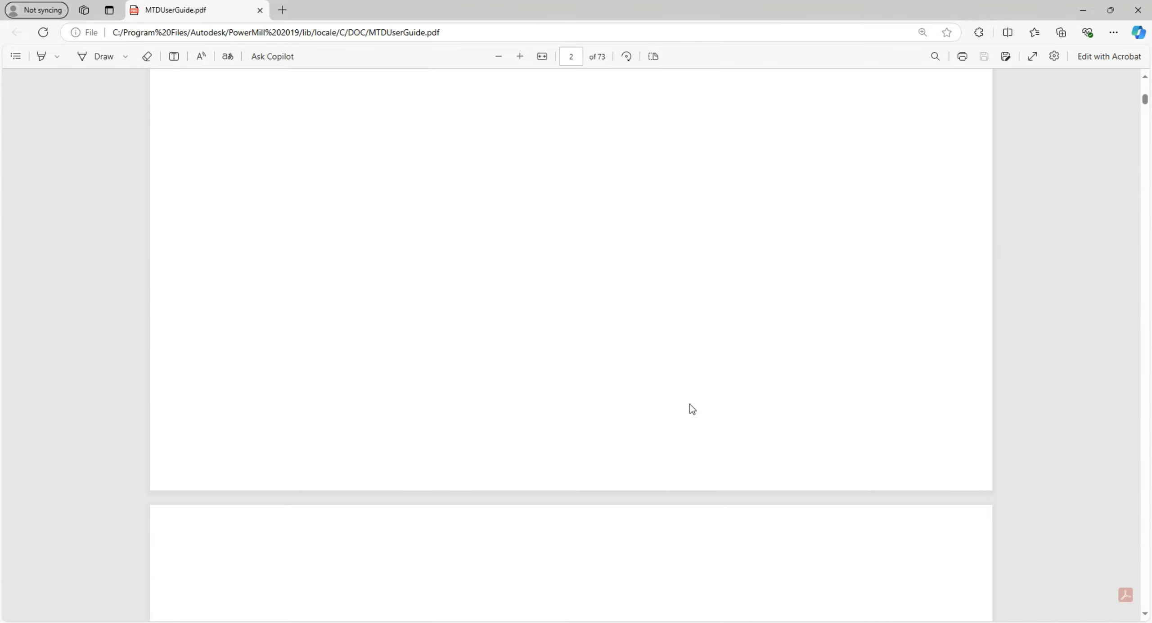
scroll(709, 373, up, 20)
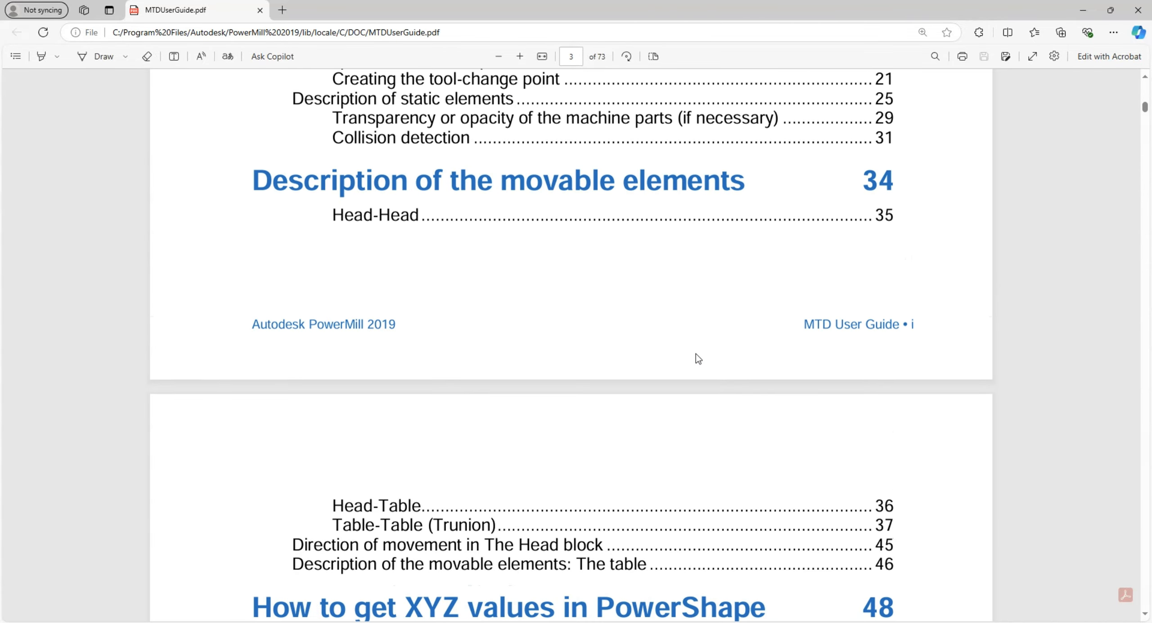
scroll(675, 337, up, 3)
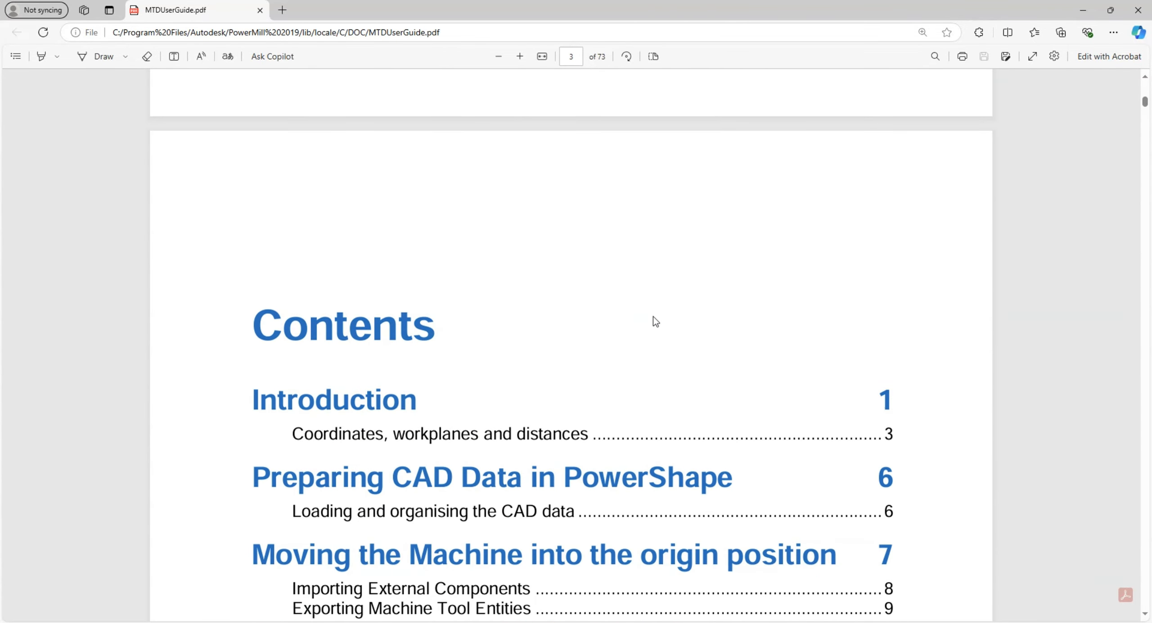
scroll(630, 323, down, 1)
scroll(356, 363, down, 1)
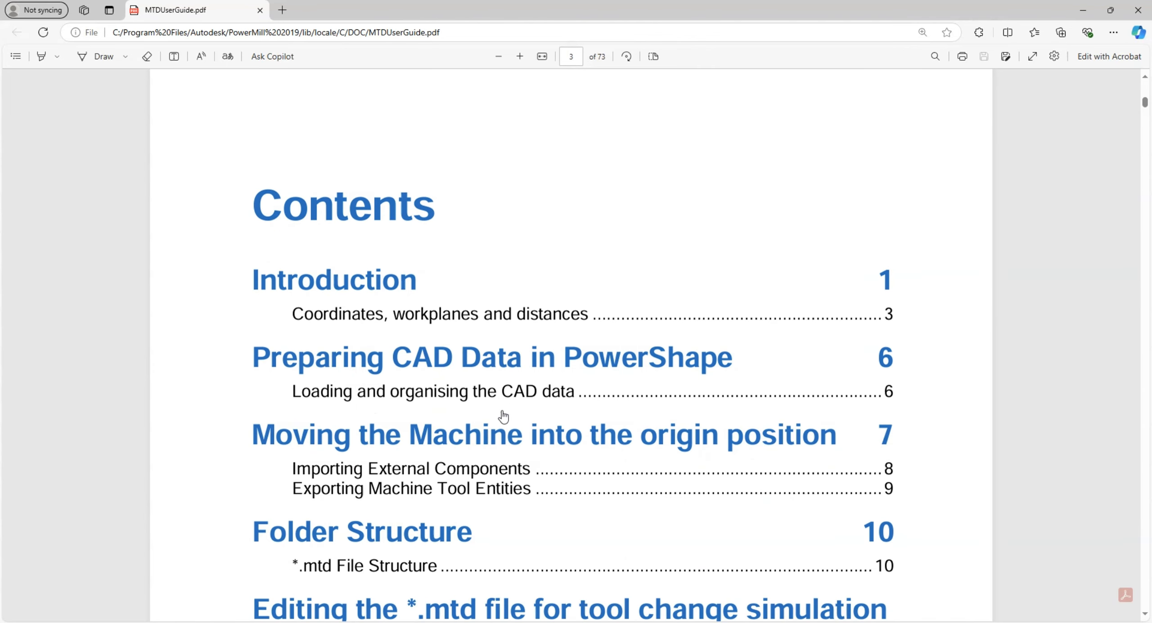
scroll(500, 412, down, 3)
scroll(560, 389, down, 4)
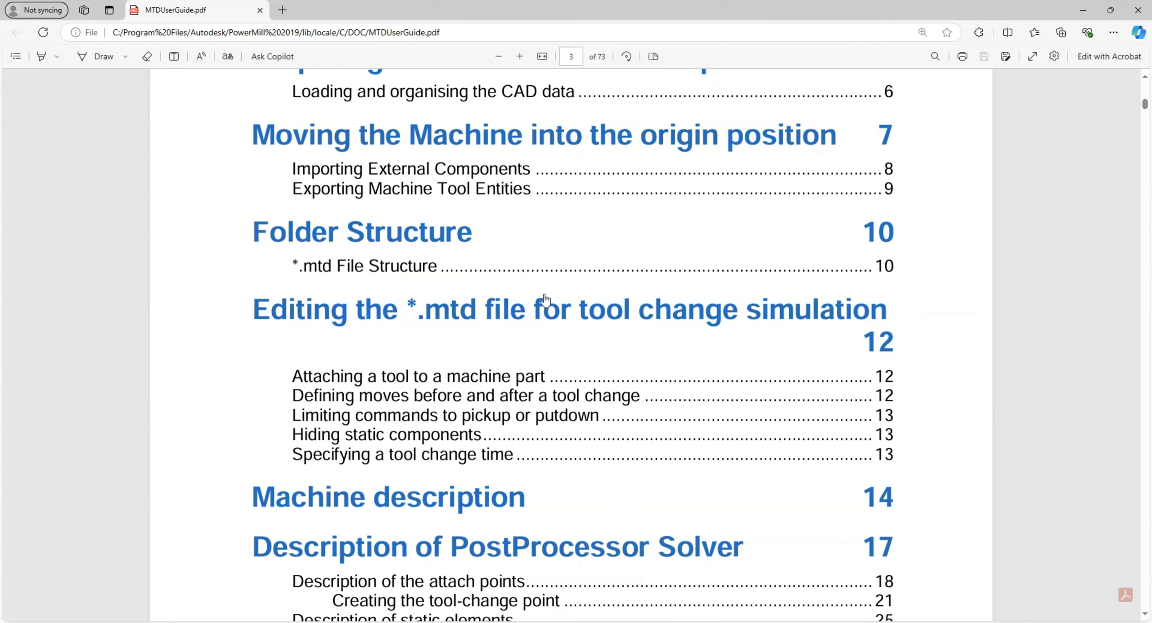
Look through the rest of the guide's Contents for the chapters on attach points, static and movable elements, and XYZ values in PowerShape.
scroll(569, 486, down, 1)
scroll(569, 486, down, 5)
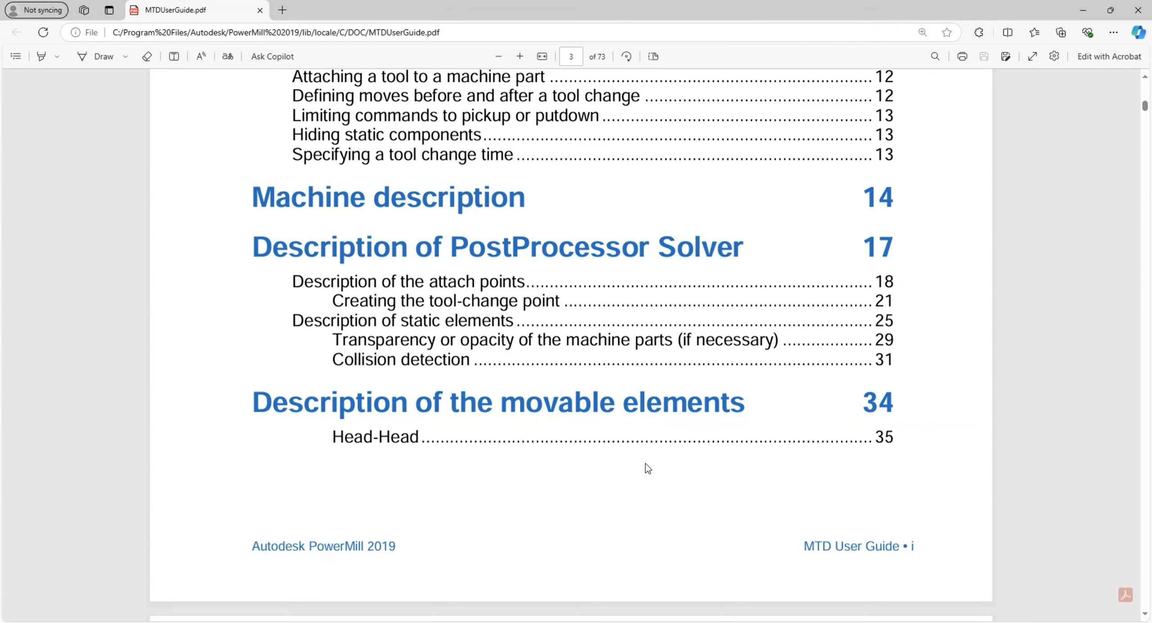
scroll(735, 355, down, 15)
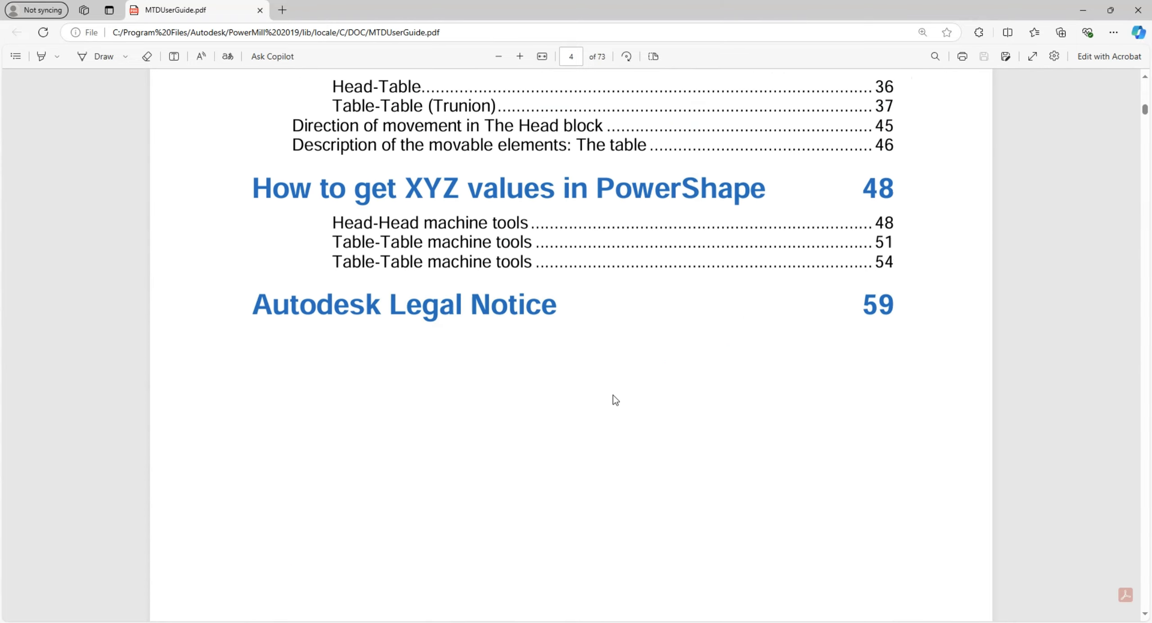
scroll(612, 409, down, 20)
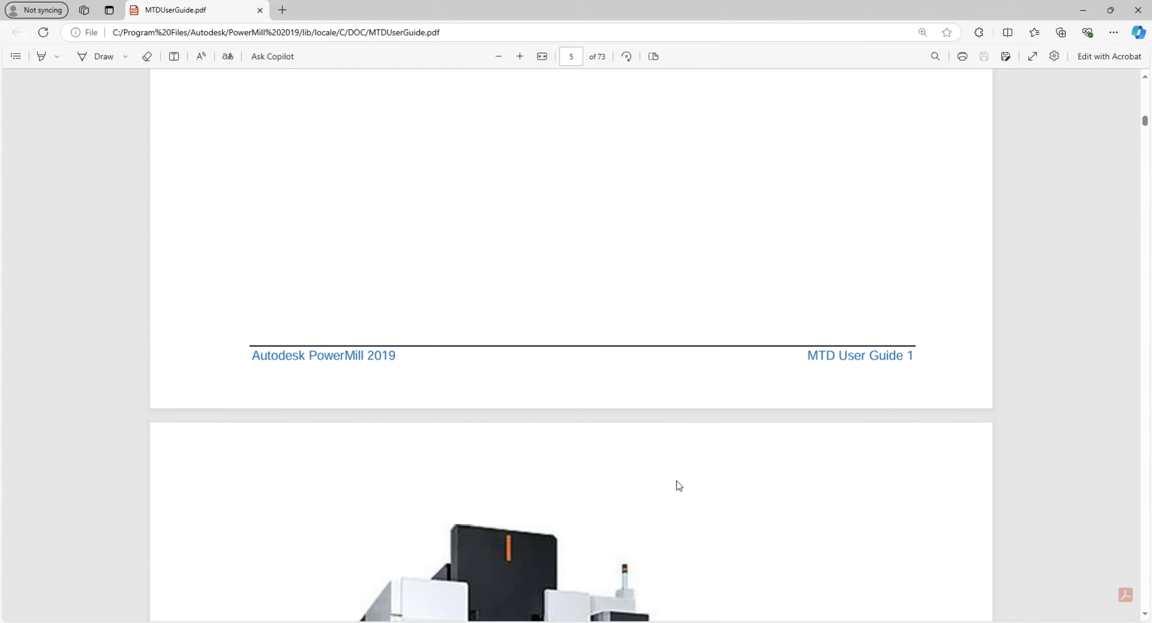
Skim the guide's sections on Zero Position, Axes Directions and Preparing CAD Data in PowerShape.
scroll(679, 483, down, 6)
scroll(680, 471, down, 10)
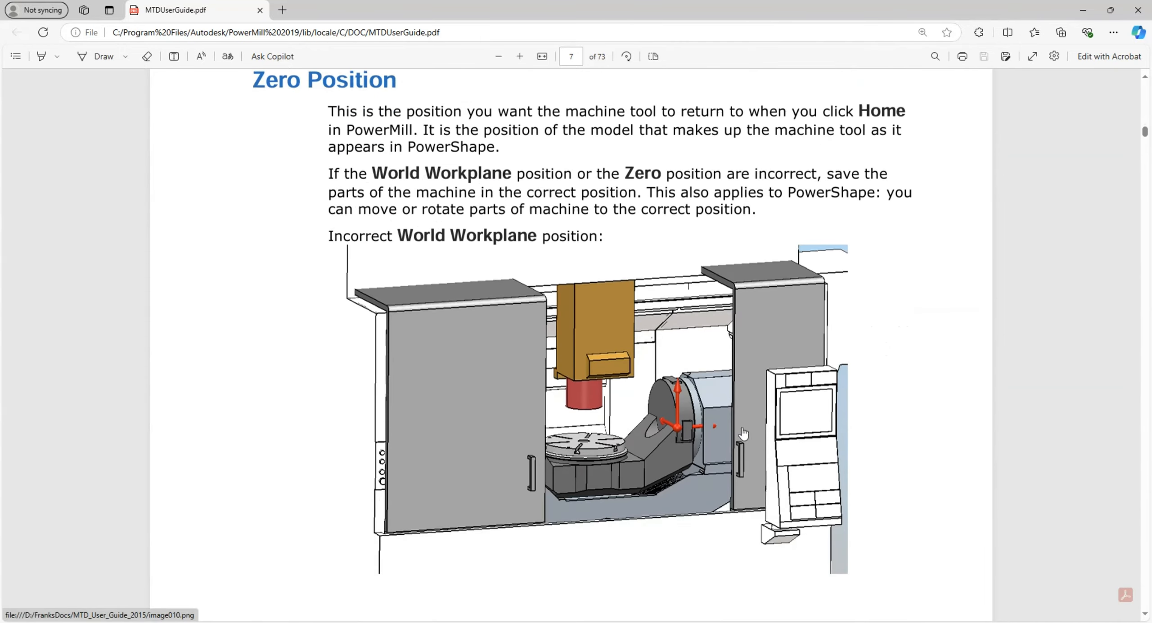
scroll(966, 334, down, 20)
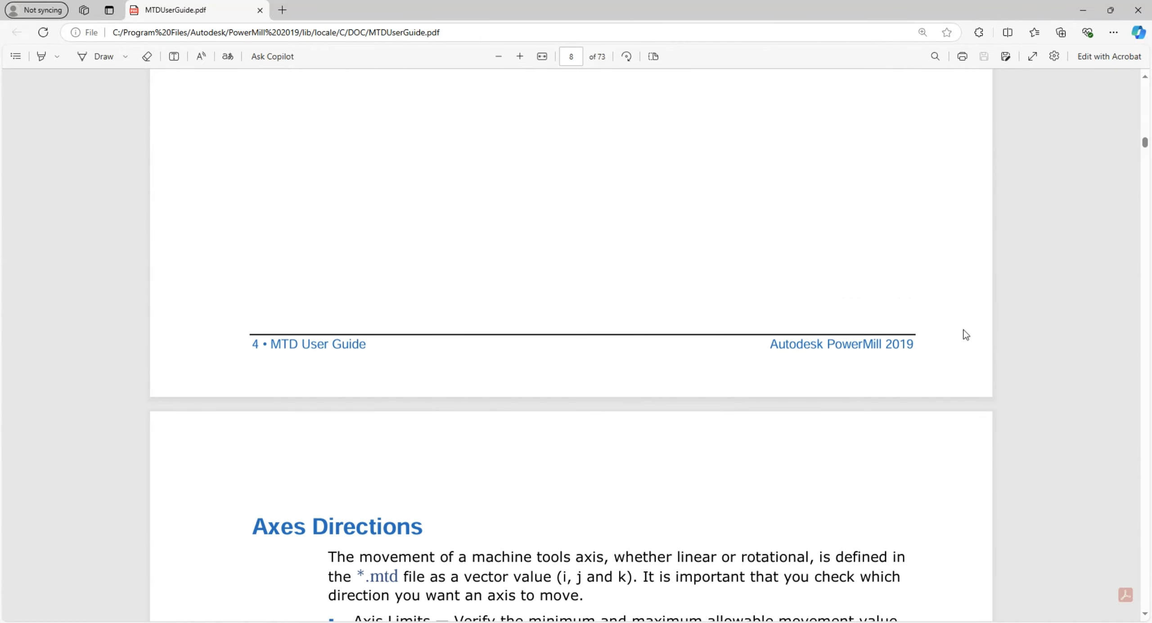
scroll(965, 330, down, 11)
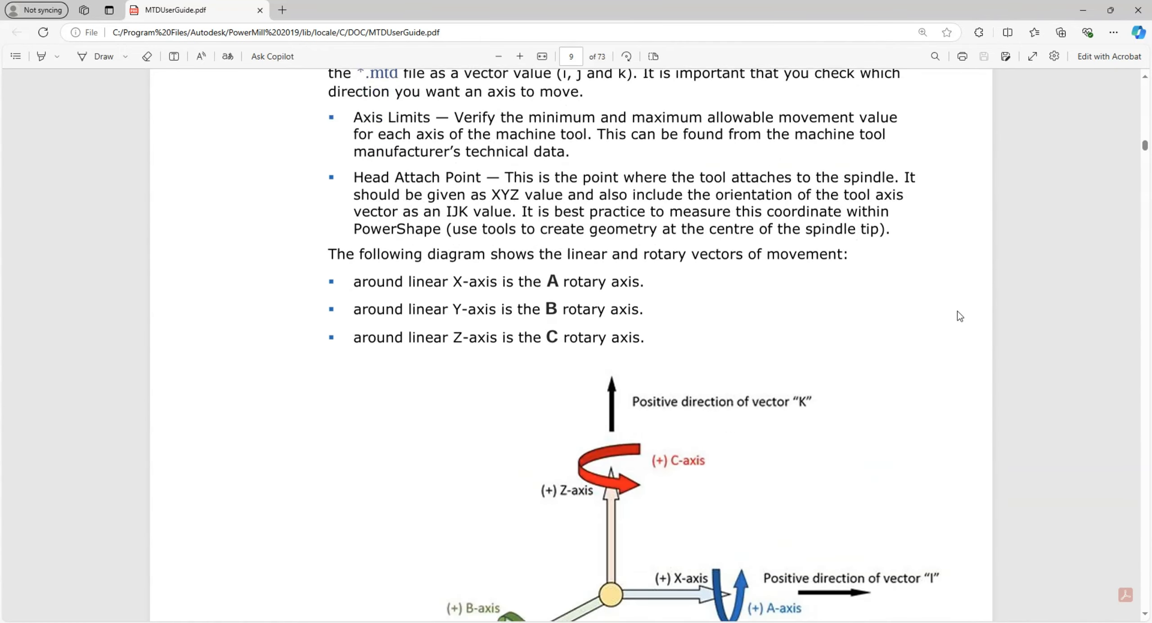
scroll(775, 294, down, 20)
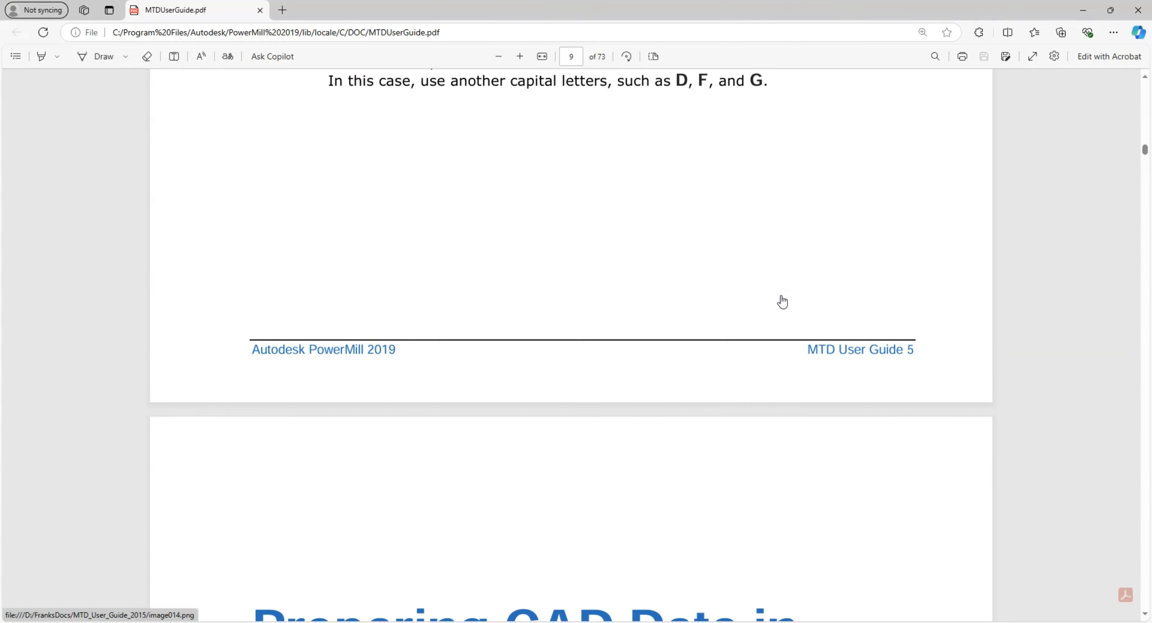
scroll(782, 301, down, 8)
scroll(610, 296, up, 10)
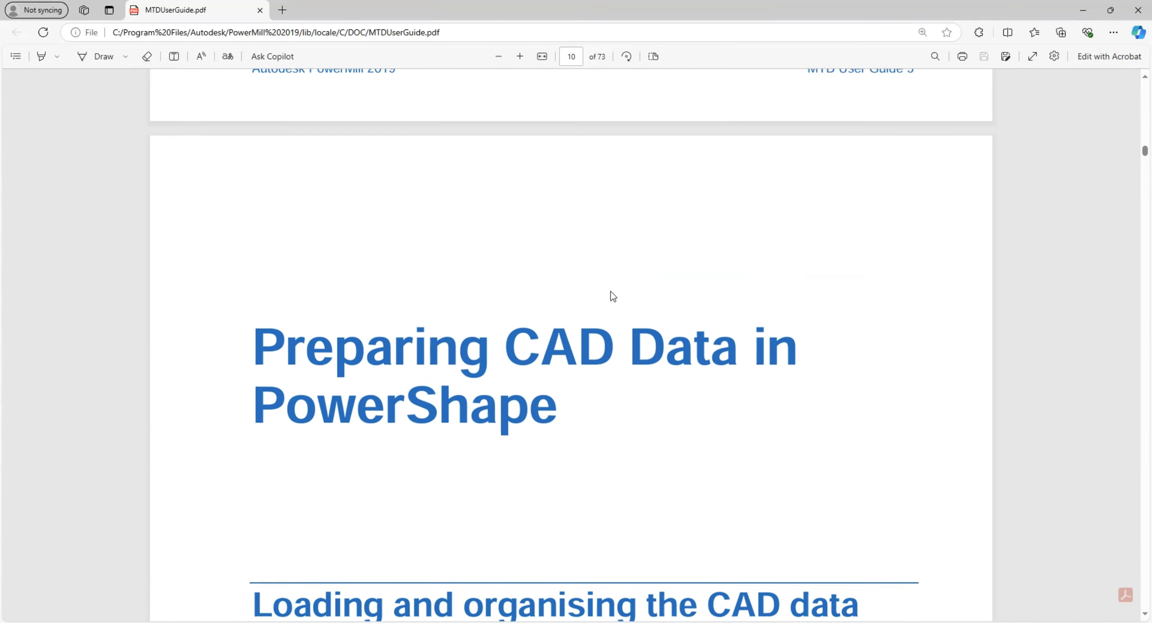
scroll(465, 527, down, 16)
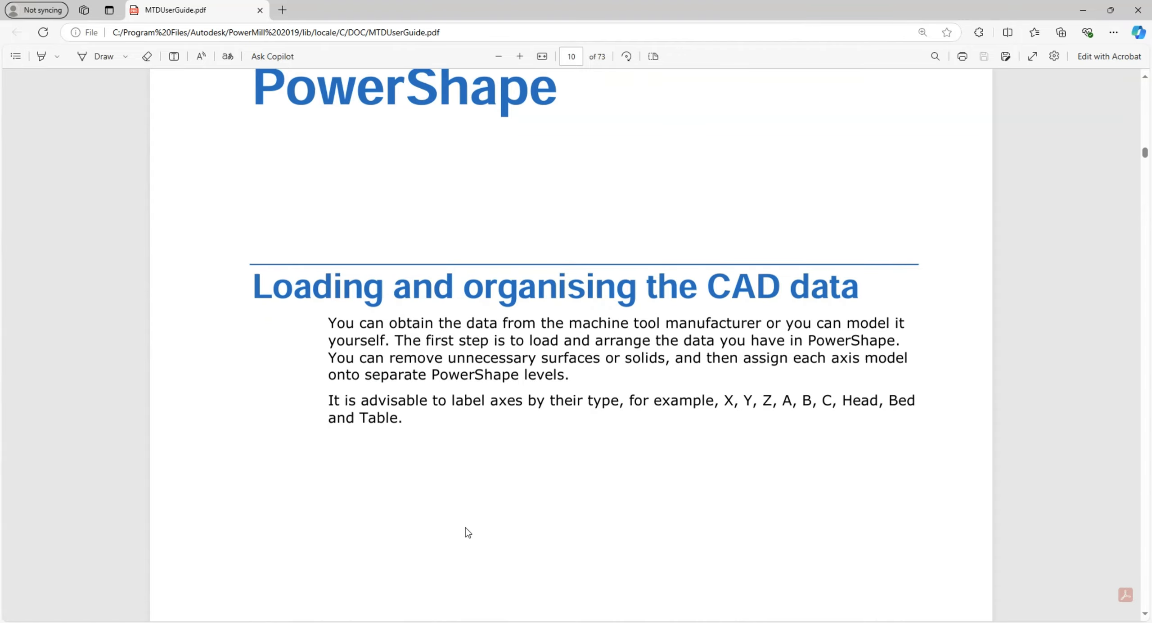
Go to page 15 of the guide and examine the example *.mtd file and its six blocks.
drag(1145, 155, 1139, 193)
scroll(520, 360, up, 11)
scroll(517, 317, up, 3)
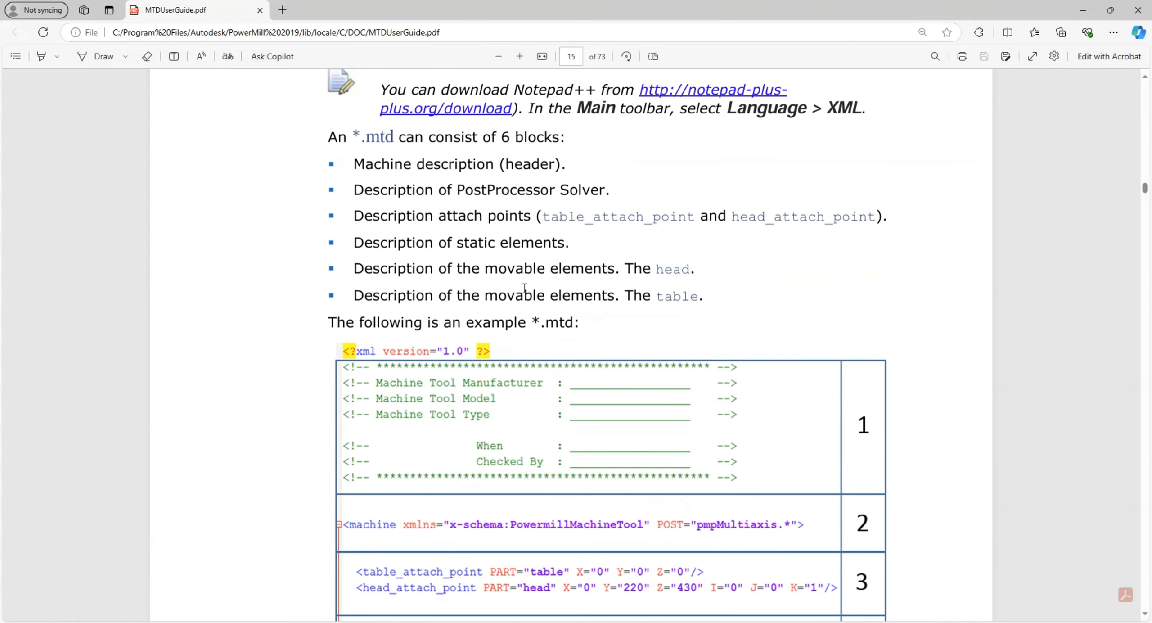
scroll(493, 323, down, 3)
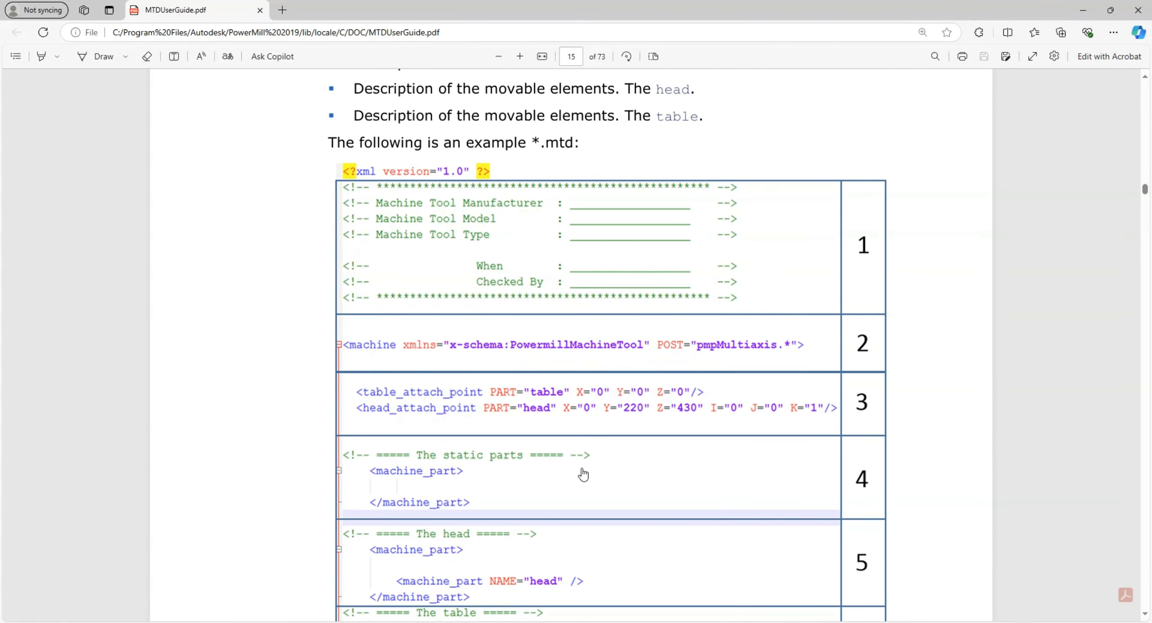
scroll(579, 471, down, 4)
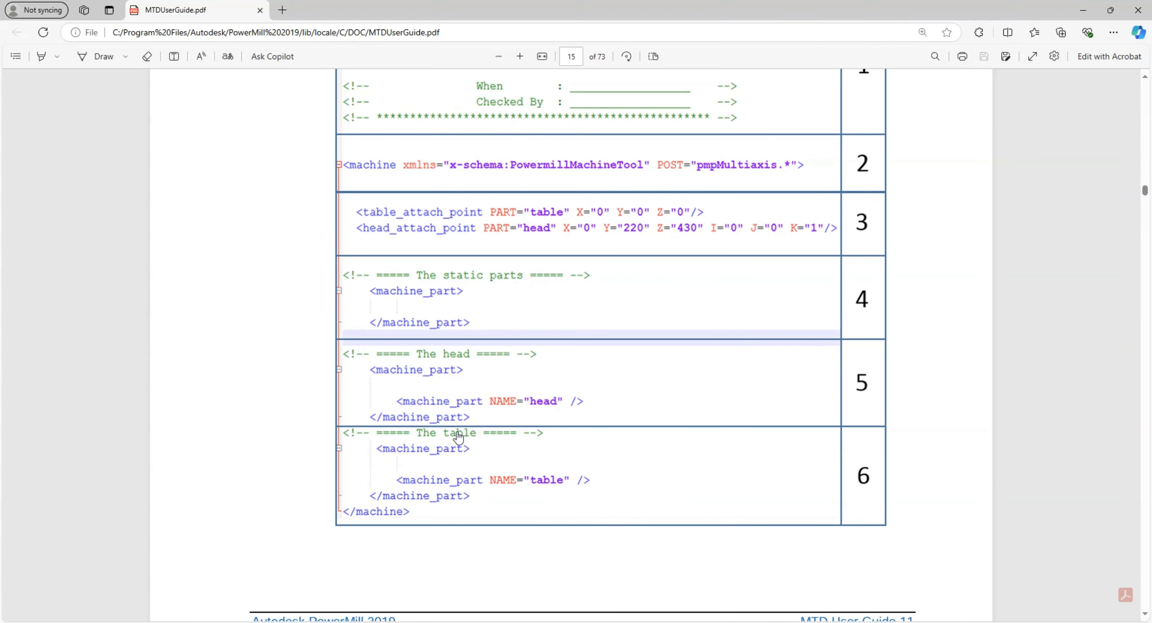
scroll(540, 188, up, 3)
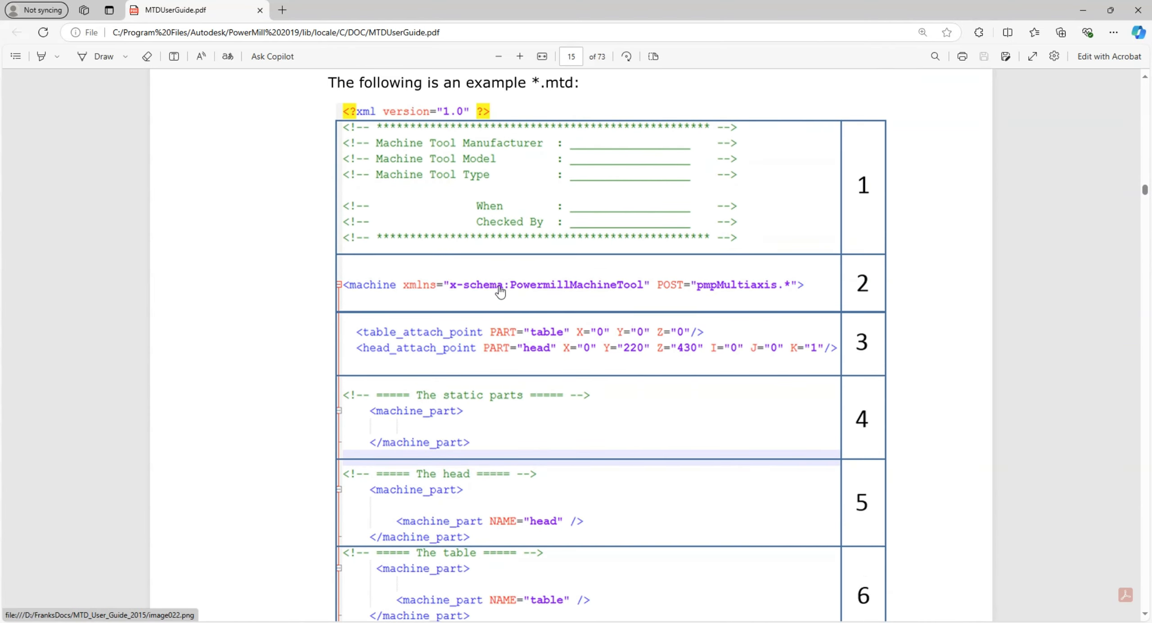
scroll(585, 270, down, 1)
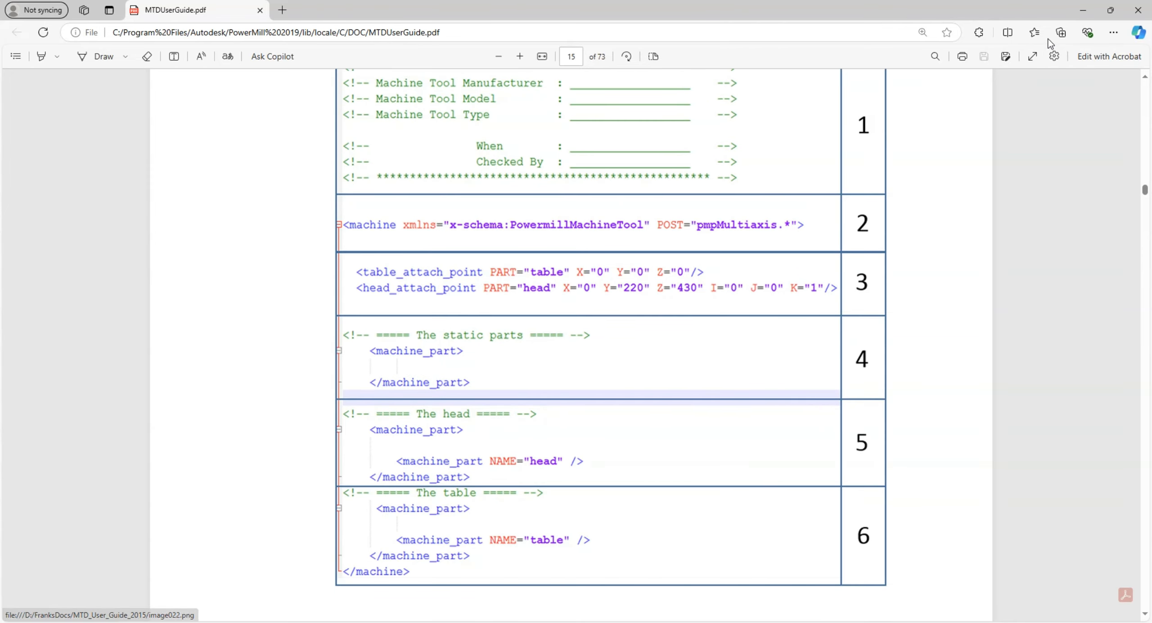
Minimise the PDF guide, PowerMill, Notepad++ and PowerShape windows to reach the desktop.
click(1082, 10)
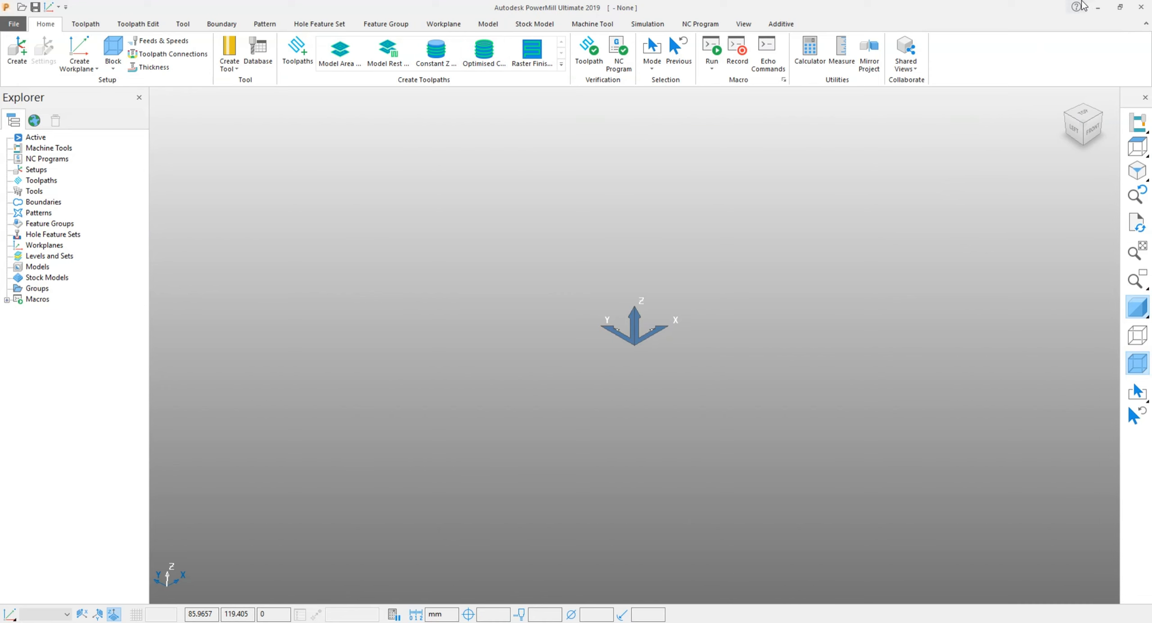
click(1098, 7)
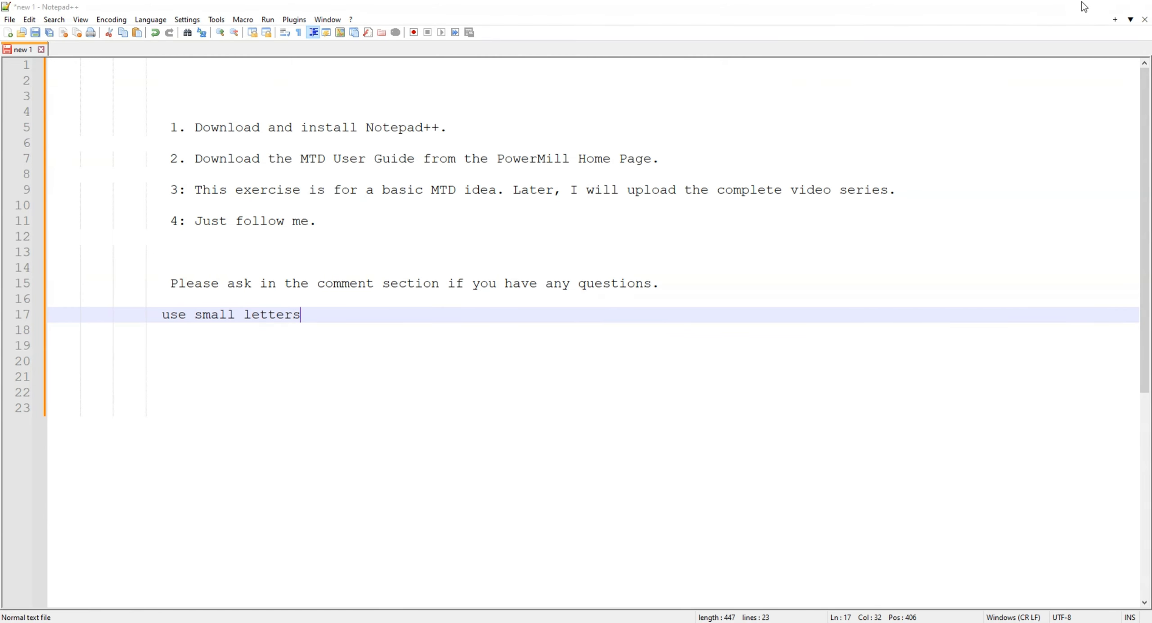
click(1083, 6)
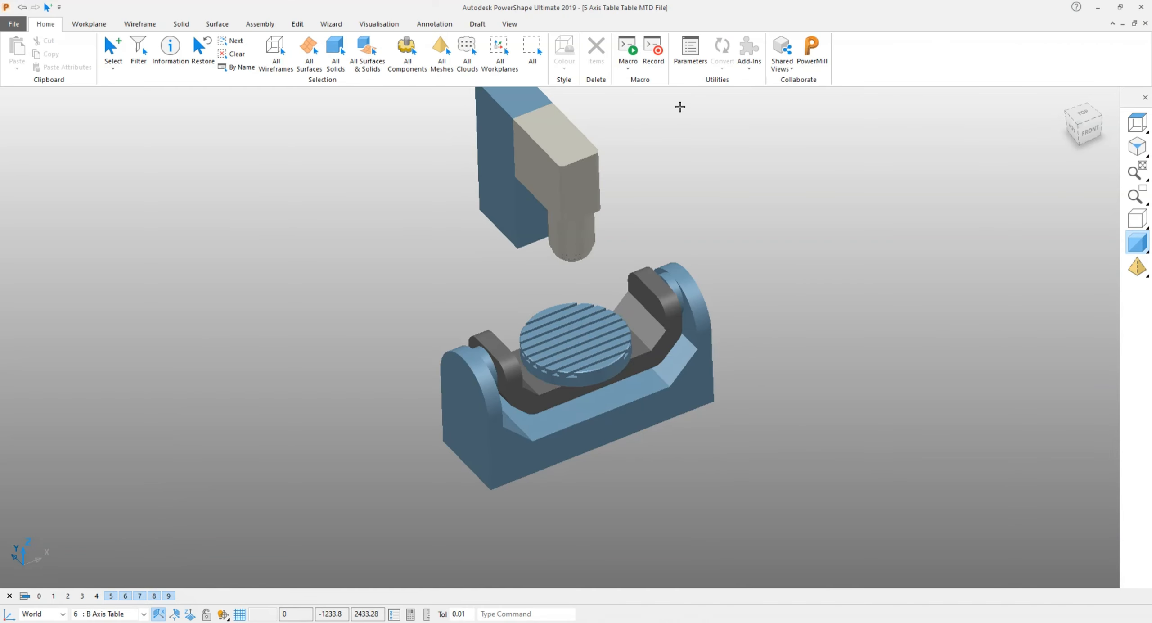
click(1098, 7)
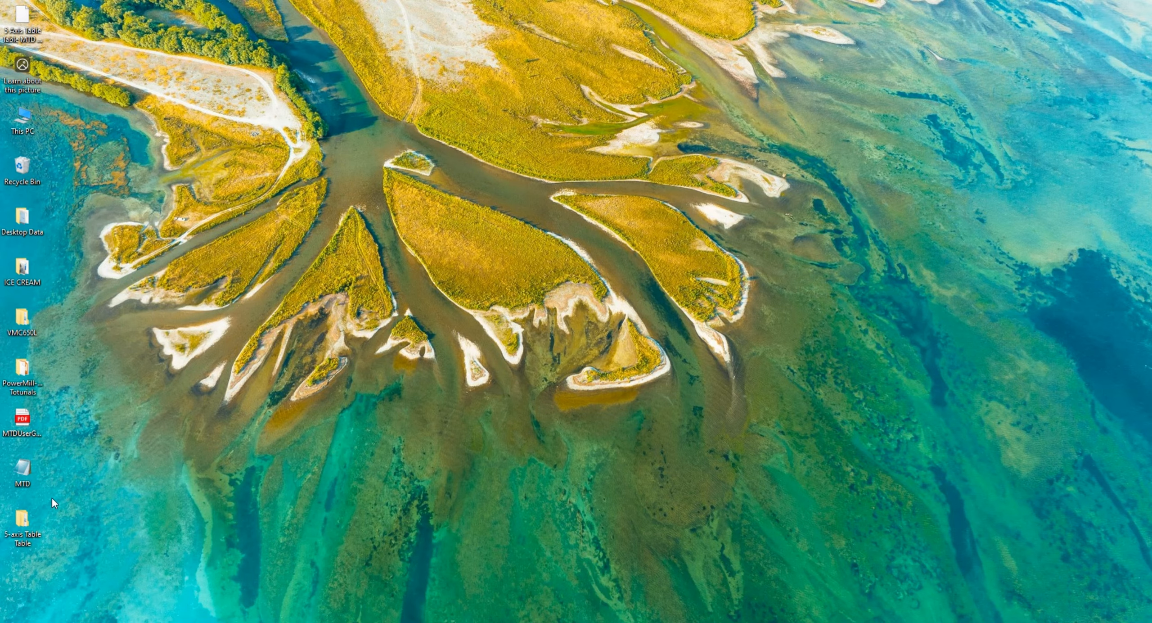
Copy the MTD file from the desktop into the 5-axis Table Table folder.
right_click(25, 471)
click(56, 401)
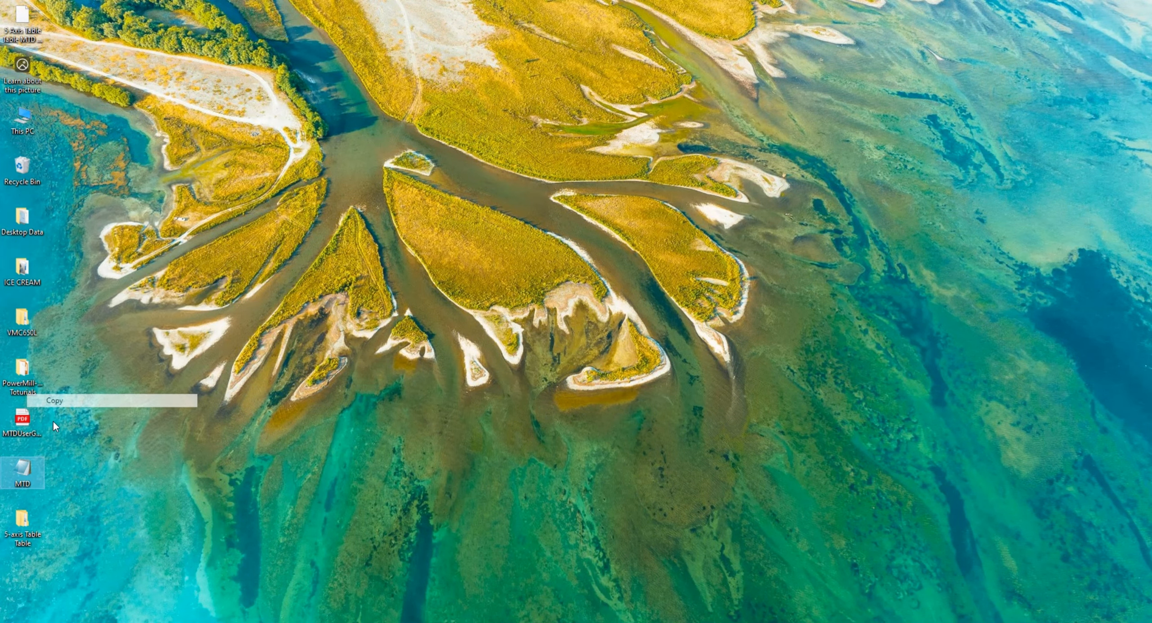
double_click(19, 536)
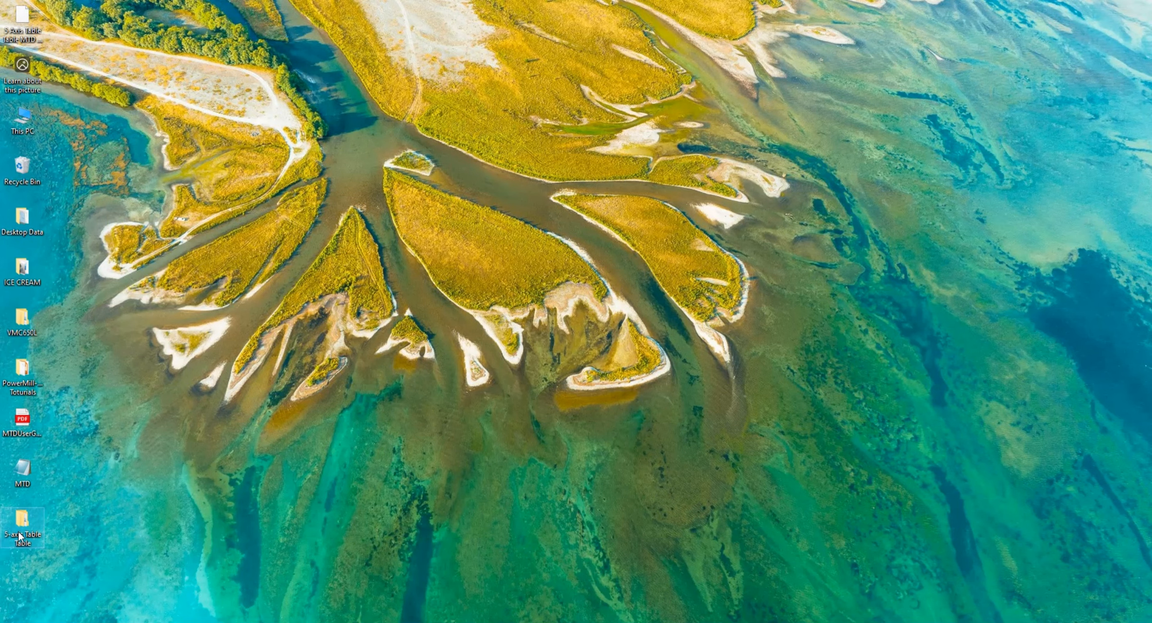
right_click(199, 175)
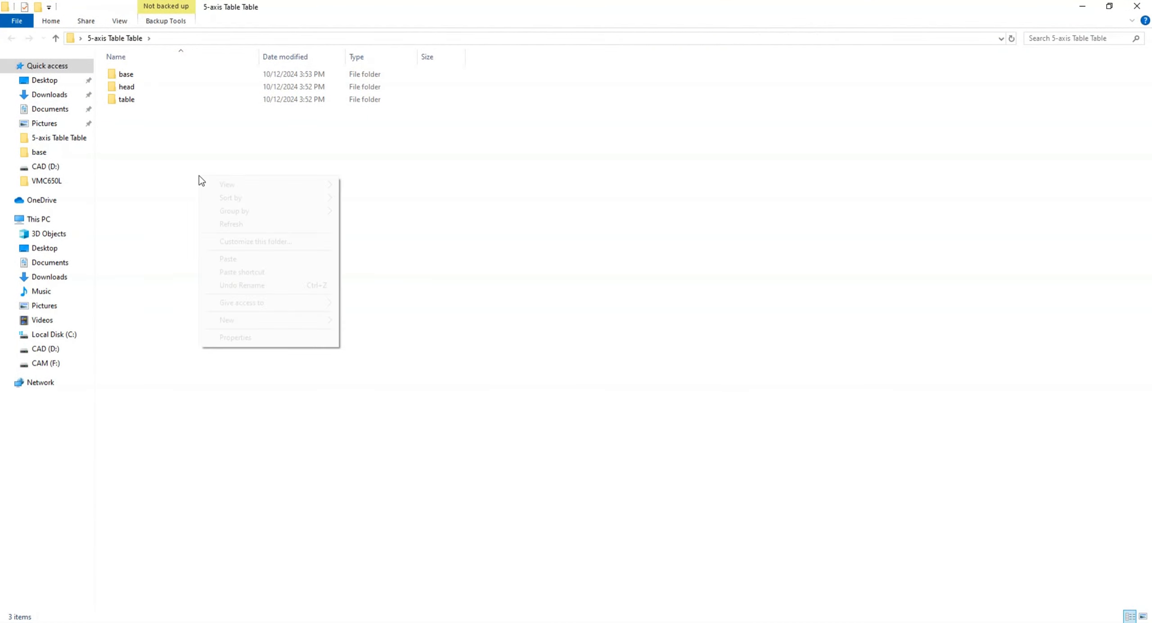
click(234, 260)
drag(496, 79, 378, 106)
click(204, 133)
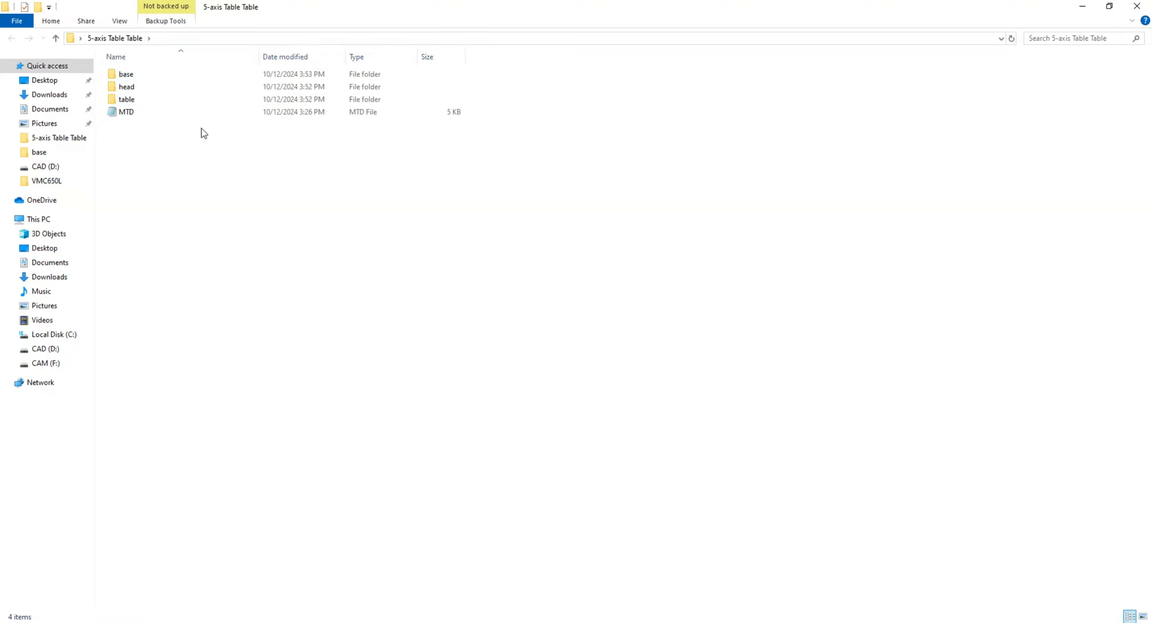
Return to the 5-axis Table Table folder by way of the Desktop folder and open its MTD file in Notepad++.
click(54, 39)
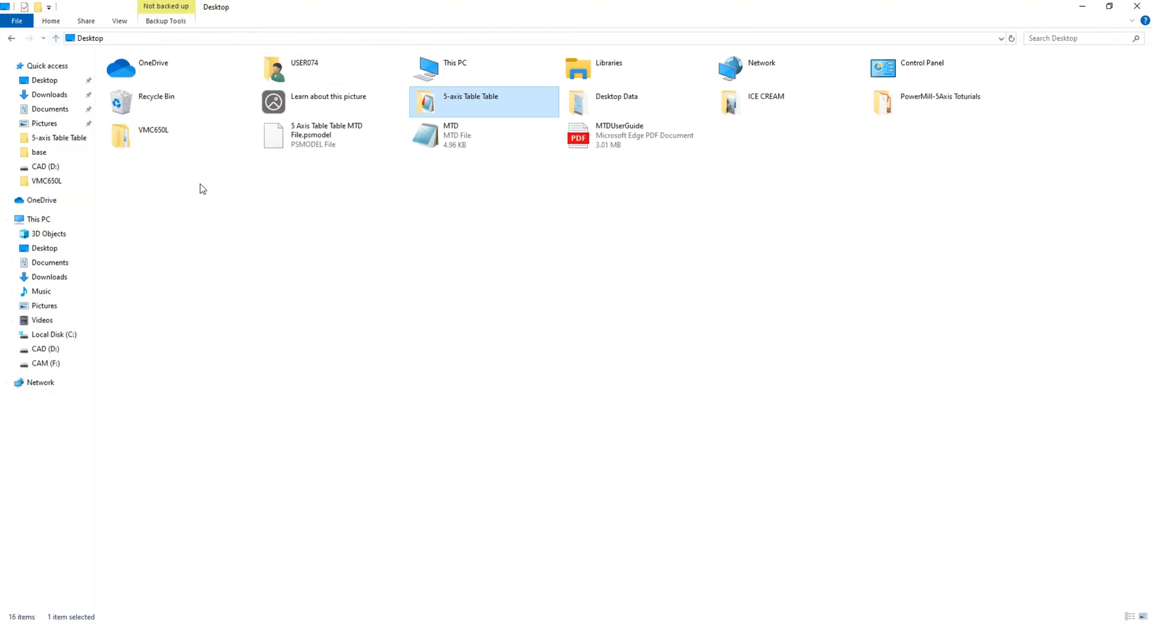
double_click(461, 96)
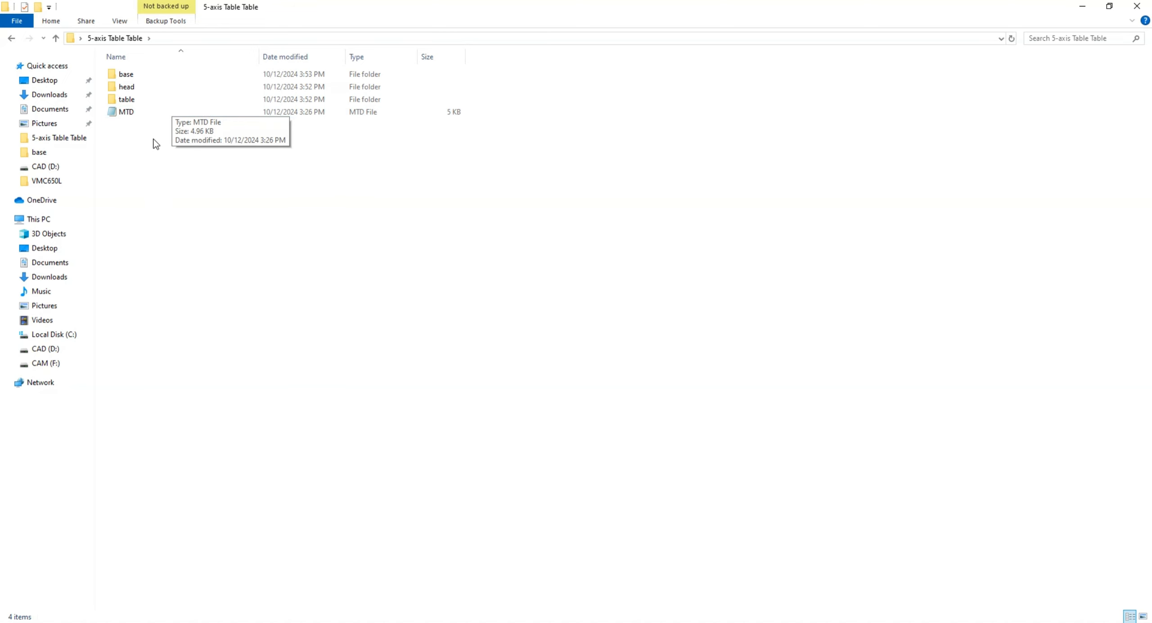
right_click(128, 113)
click(212, 164)
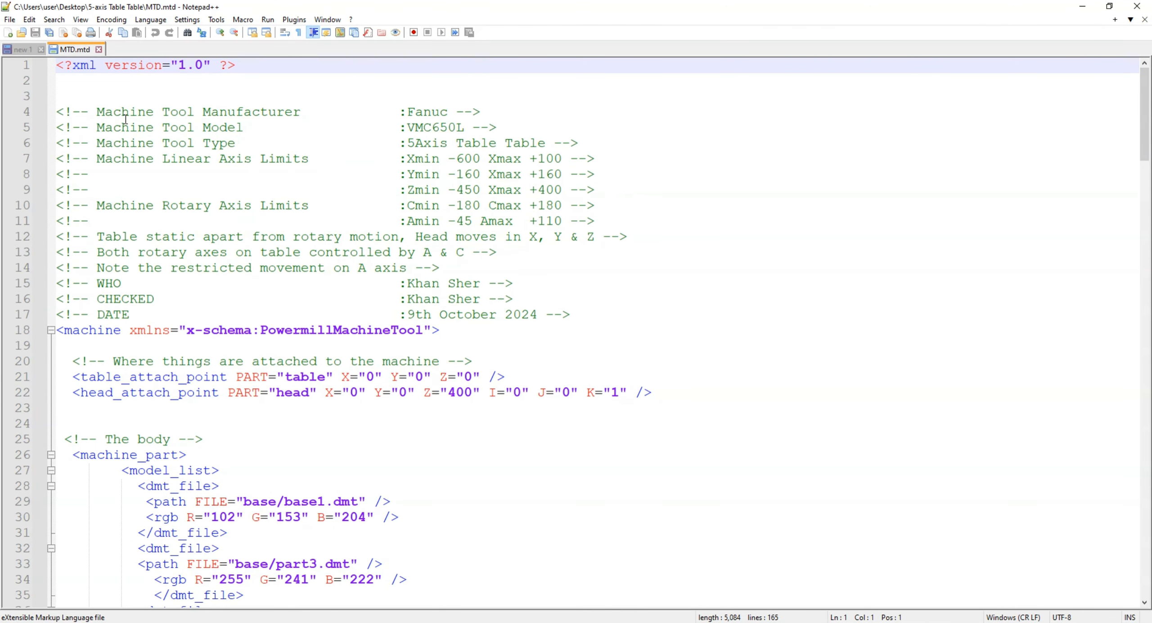
Read the MTD file's header comments on the machine and axis limits, and its table and head attach point lines.
drag(66, 111, 632, 178)
click(763, 127)
scroll(477, 418, down, 2)
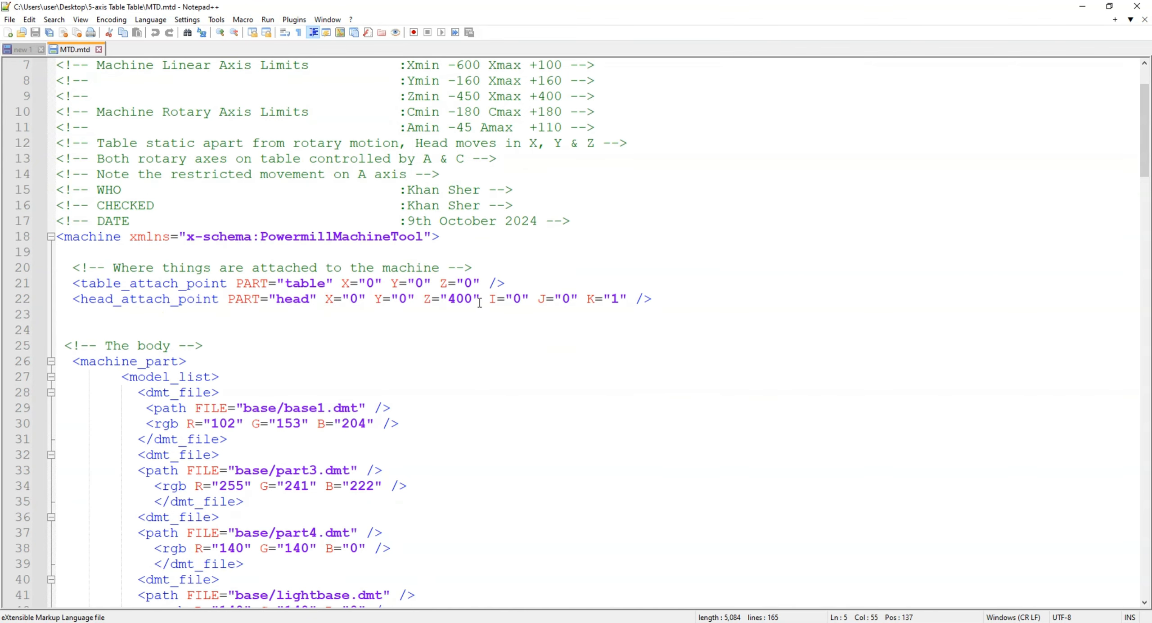
scroll(531, 369, down, 1)
scroll(422, 386, down, 4)
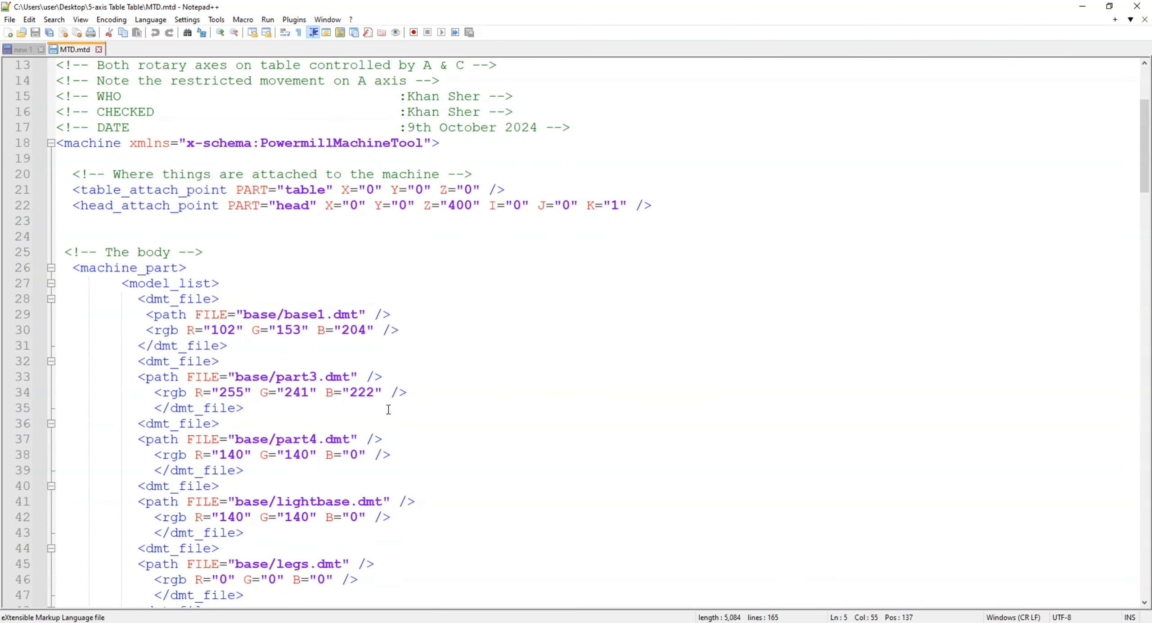
Examine the base DMT file entries with their RGB colours and the head section's X, Y and Z axis definitions.
scroll(448, 368, down, 17)
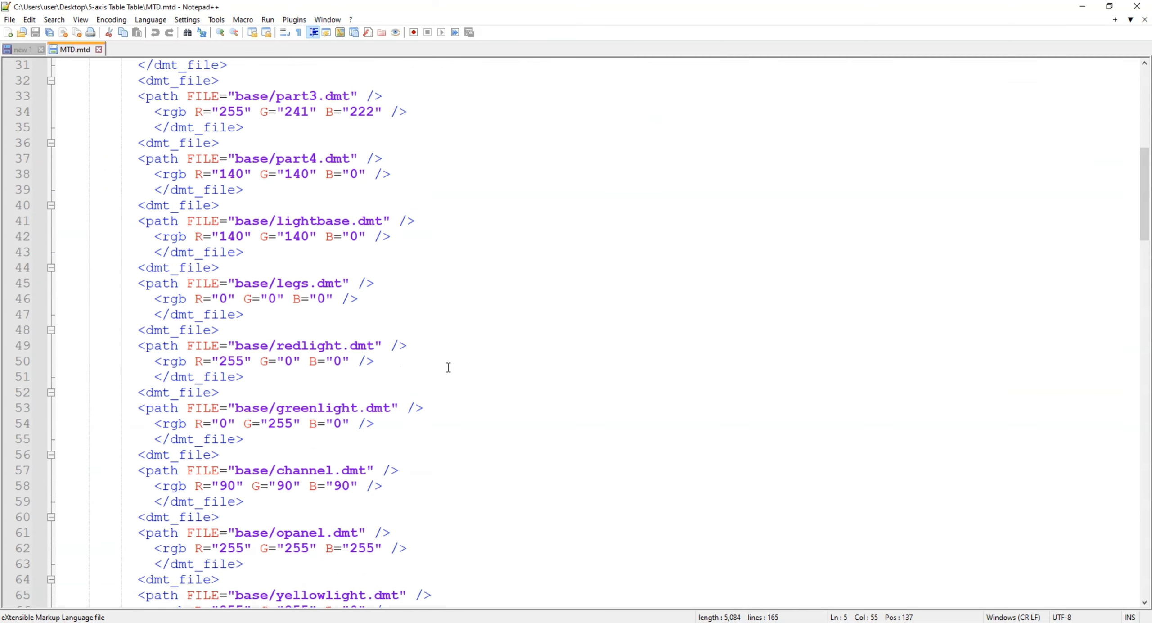
scroll(451, 377, down, 4)
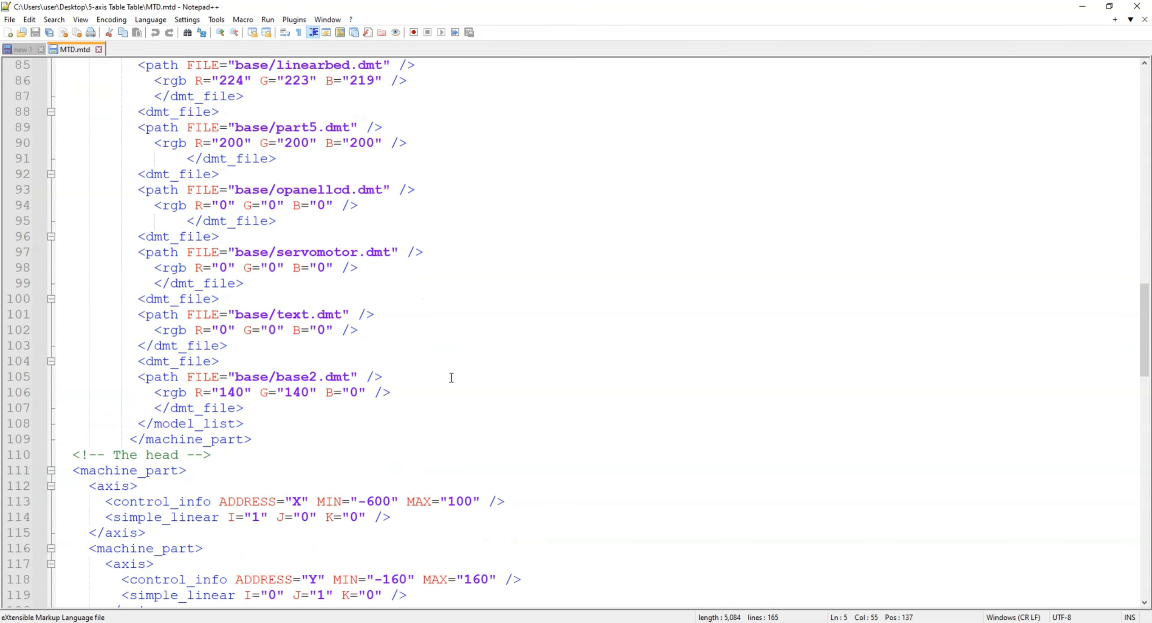
scroll(432, 385, up, 1)
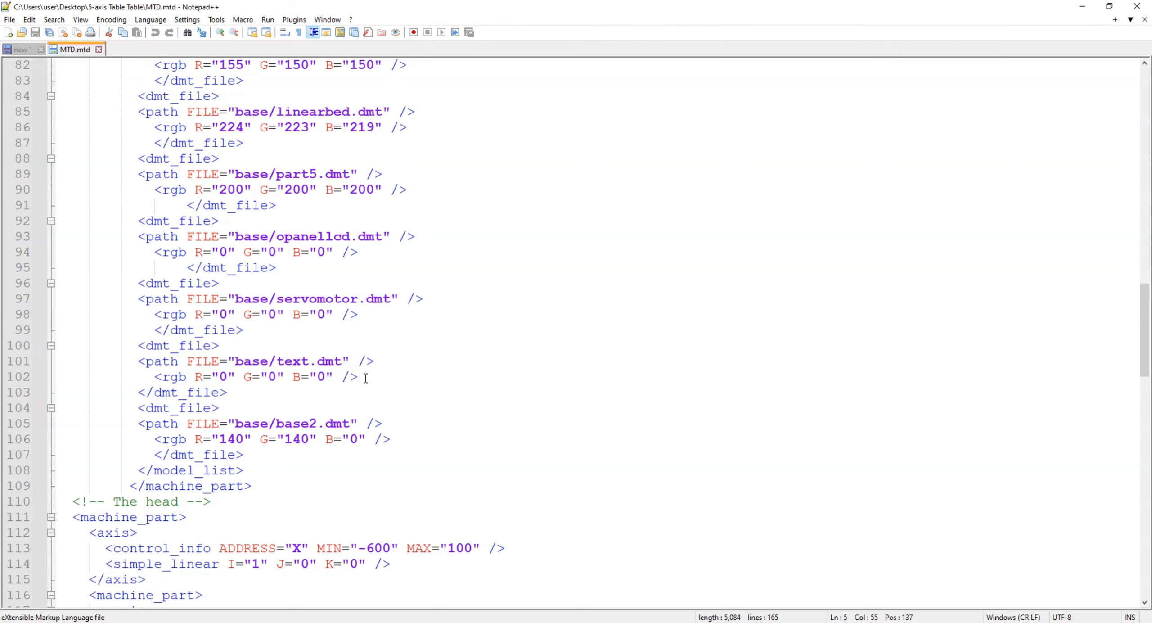
scroll(365, 378, up, 12)
ctrl+scroll(448, 349, down, 1)
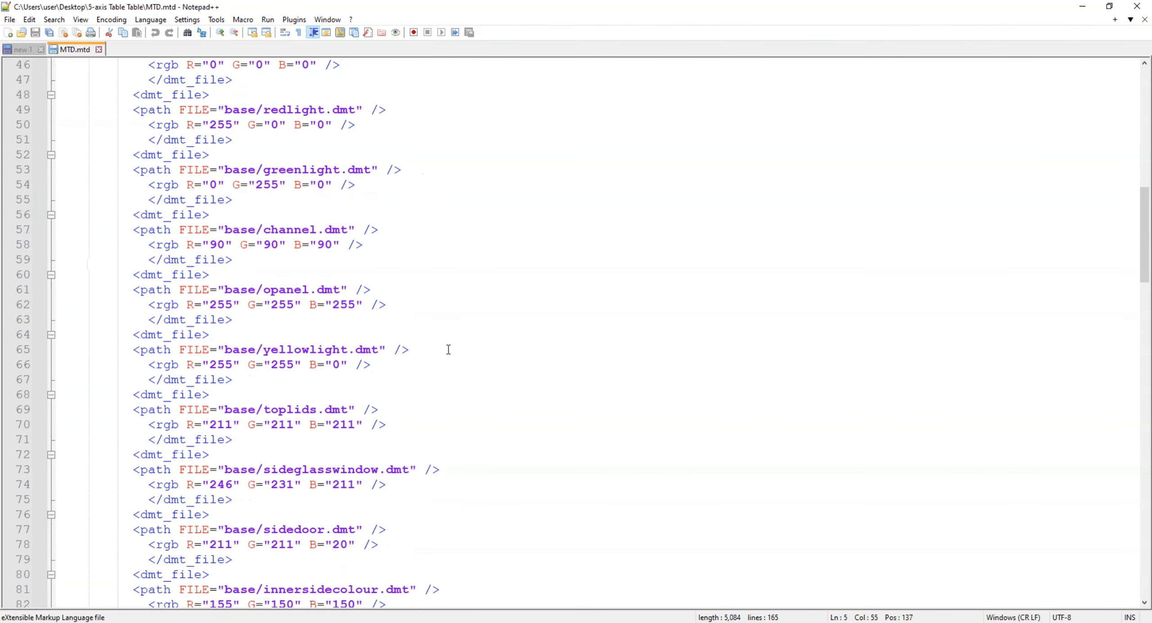
ctrl+scroll(448, 349, up, 2)
scroll(462, 368, down, 17)
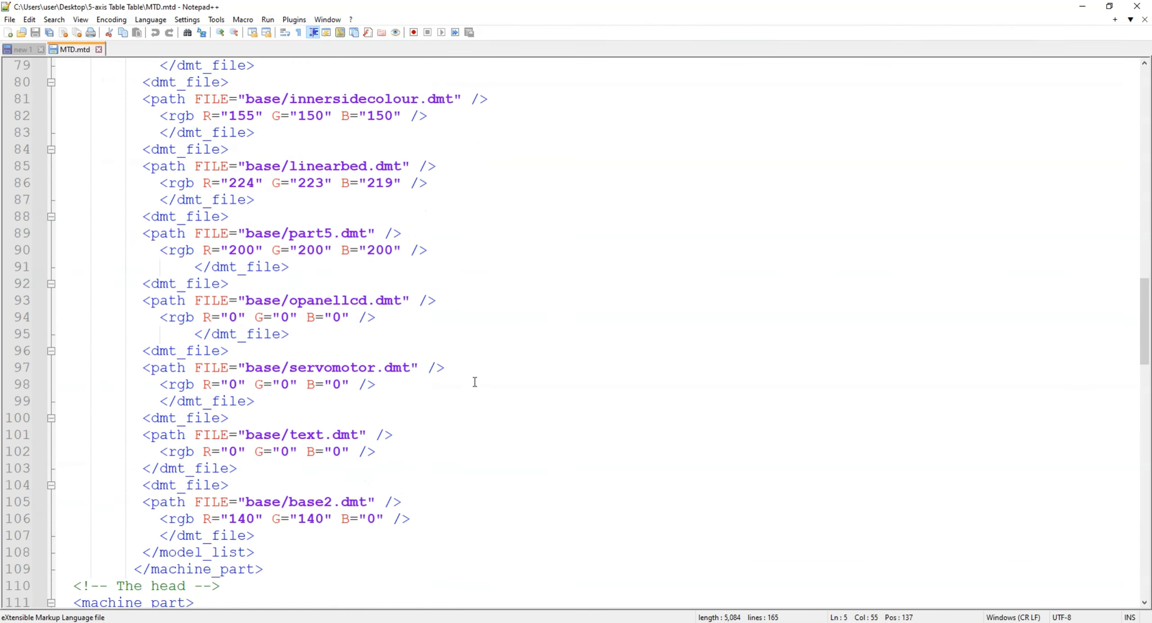
scroll(452, 363, down, 1)
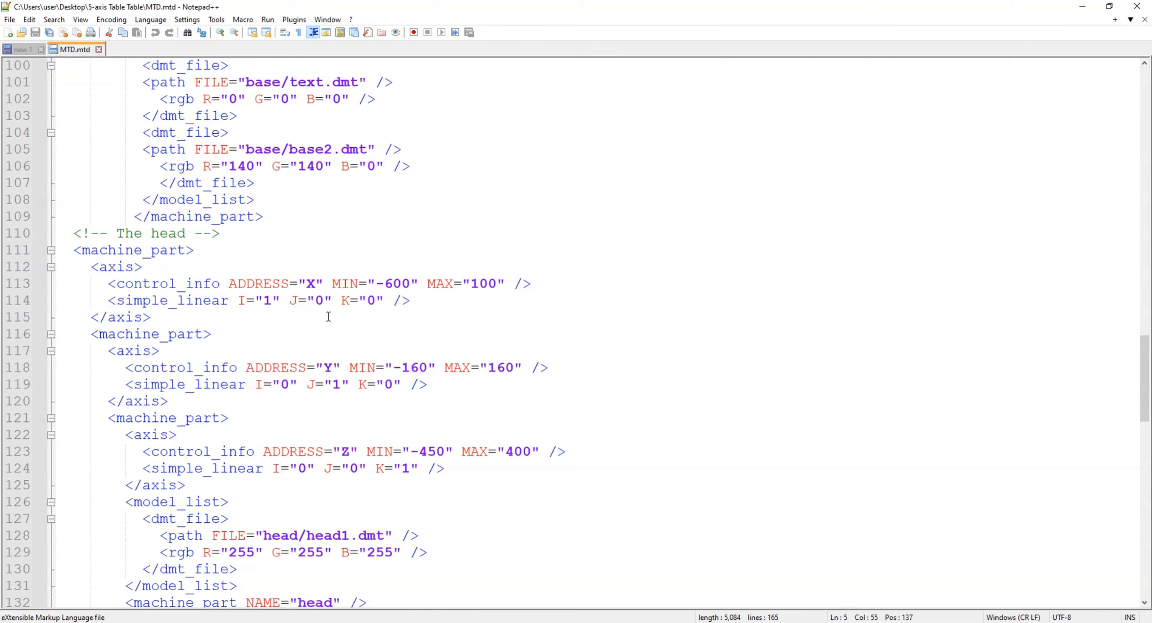
scroll(329, 319, down, 2)
Arrange the Notepad++ and PowerMill windows beside the folder and try to load the MTD file into PowerMill.
key(super+Down)
drag(619, 36, 576, 40)
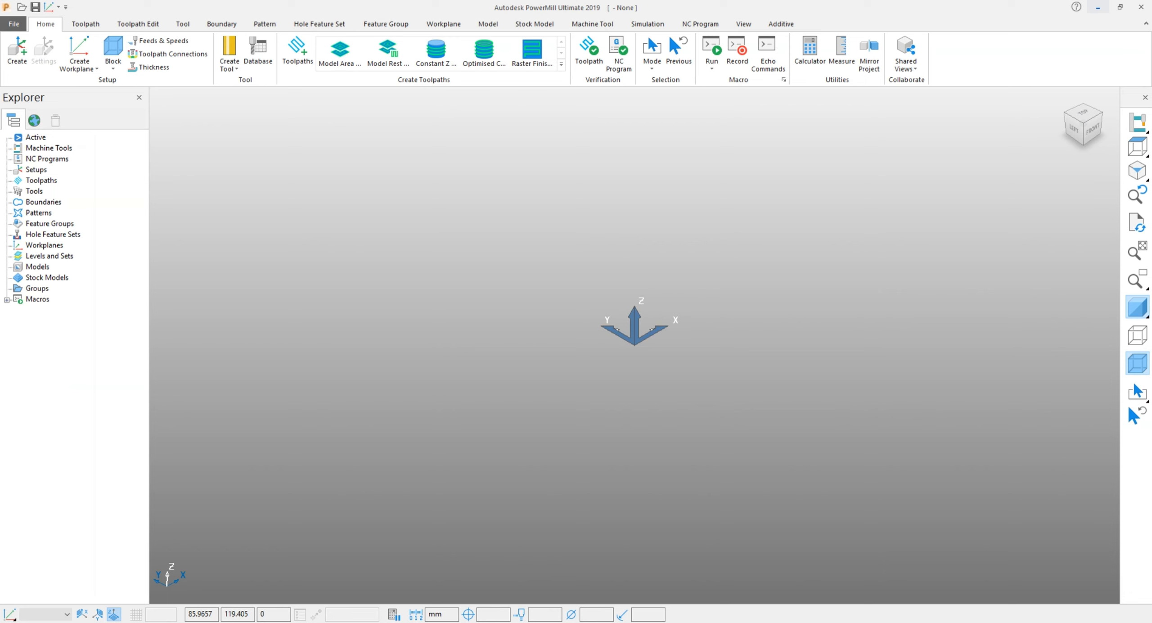
drag(155, 3, 450, 137)
drag(126, 112, 605, 357)
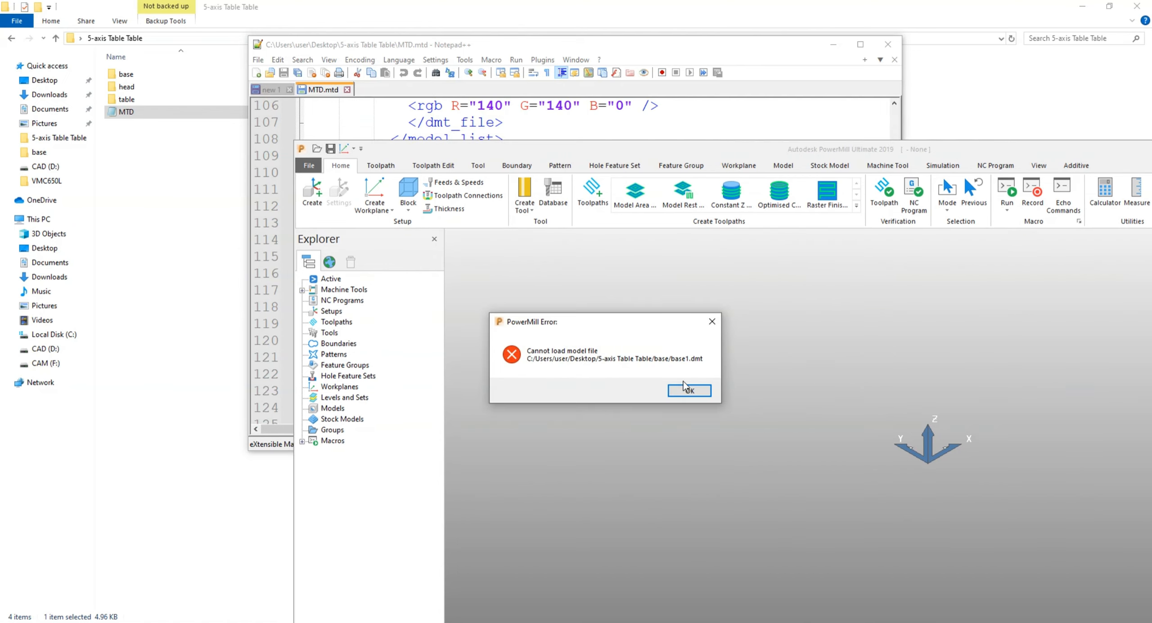
Dismiss the PowerMill load error, return to the MTD file in Notepad++ at full size and check the head section's DMT file path.
click(686, 389)
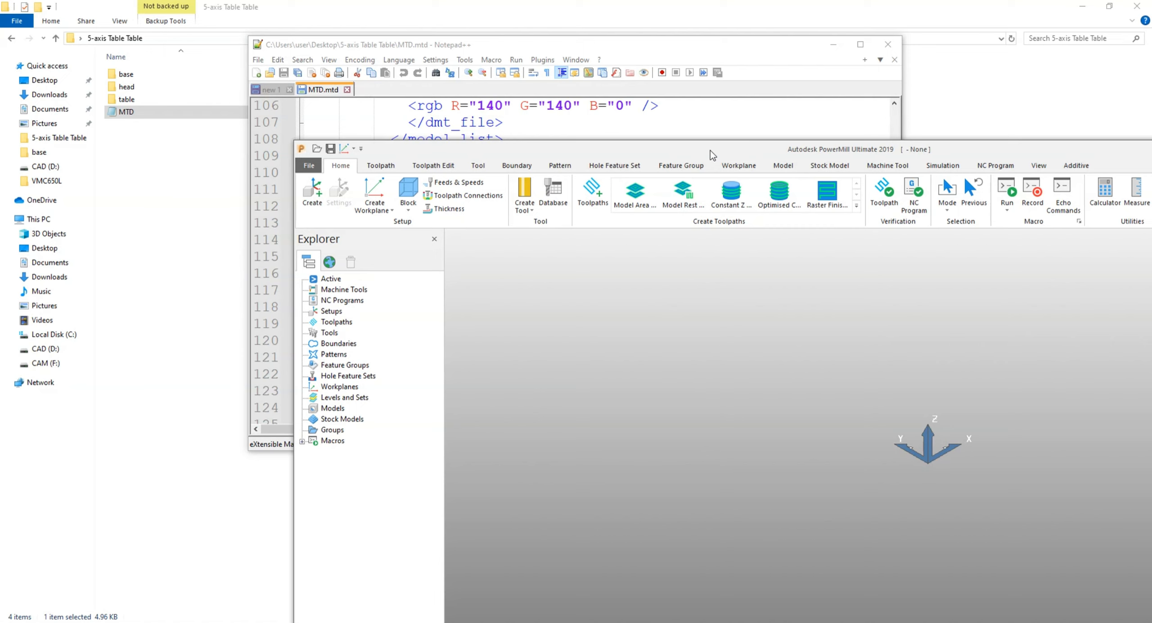
click(636, 125)
double_click(846, 48)
click(704, 183)
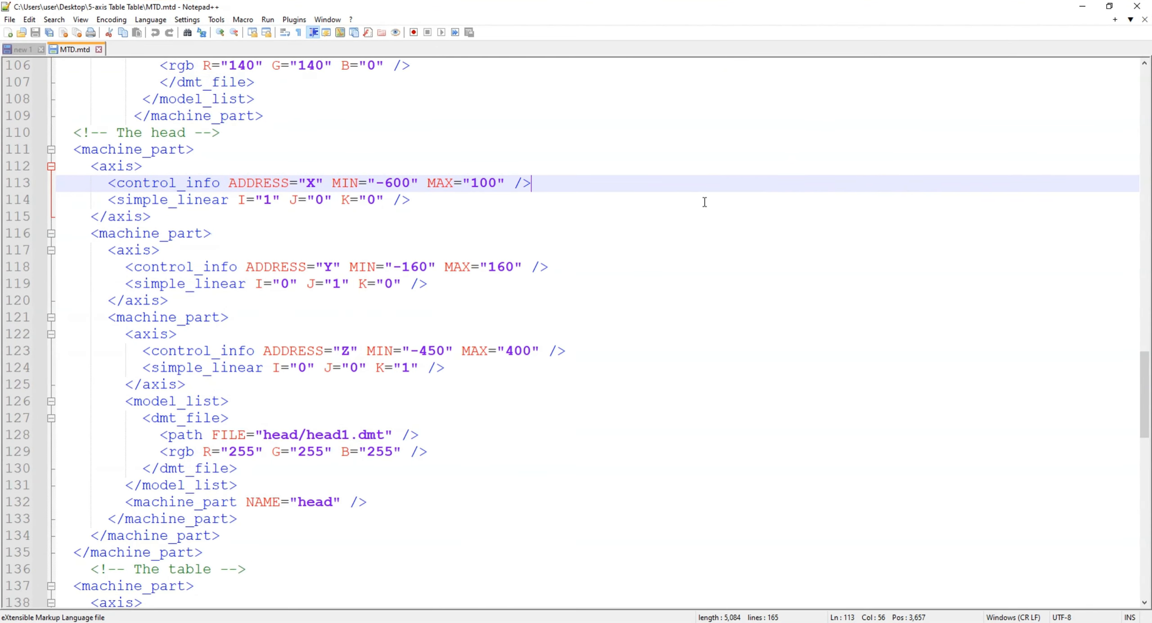
scroll(351, 271, up, 2)
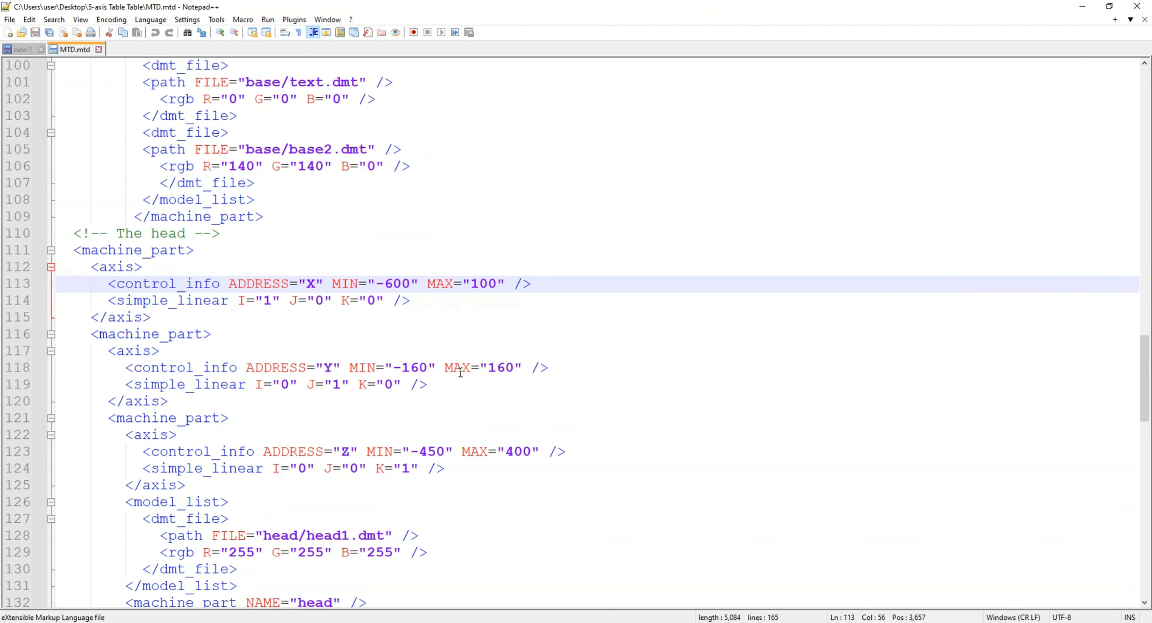
scroll(450, 378, down, 3)
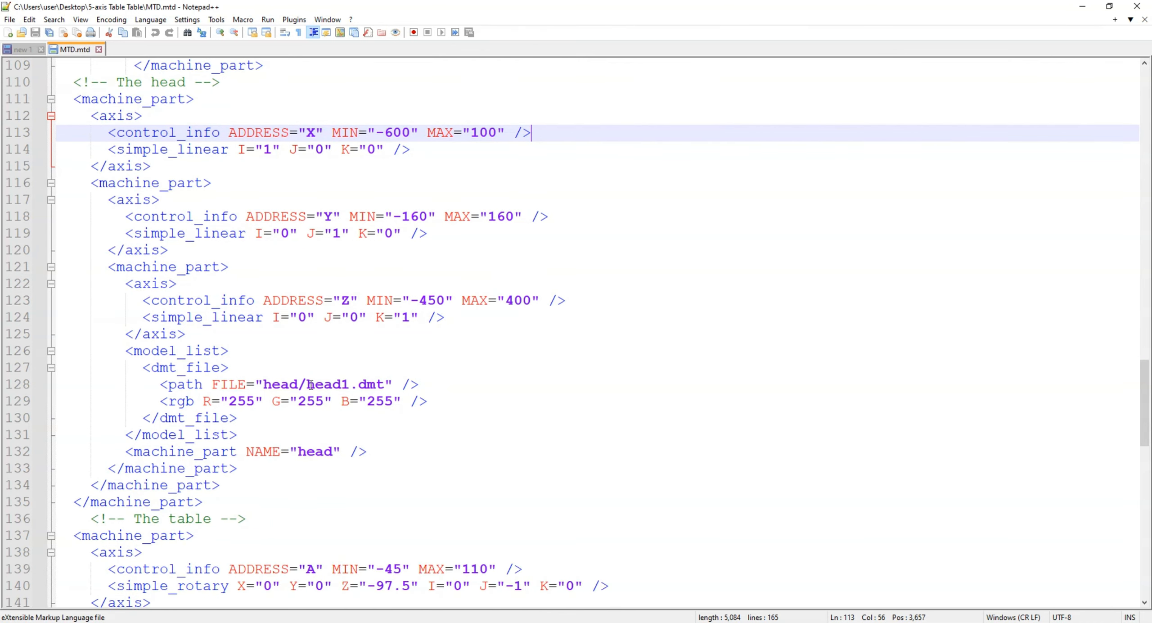
click(266, 386)
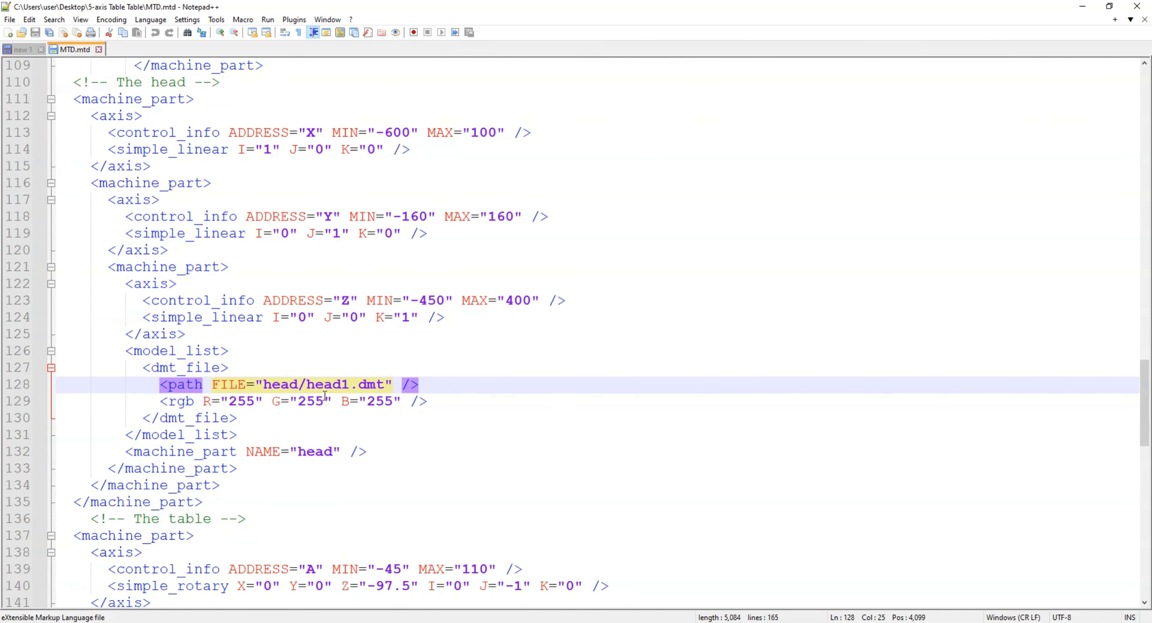
click(445, 471)
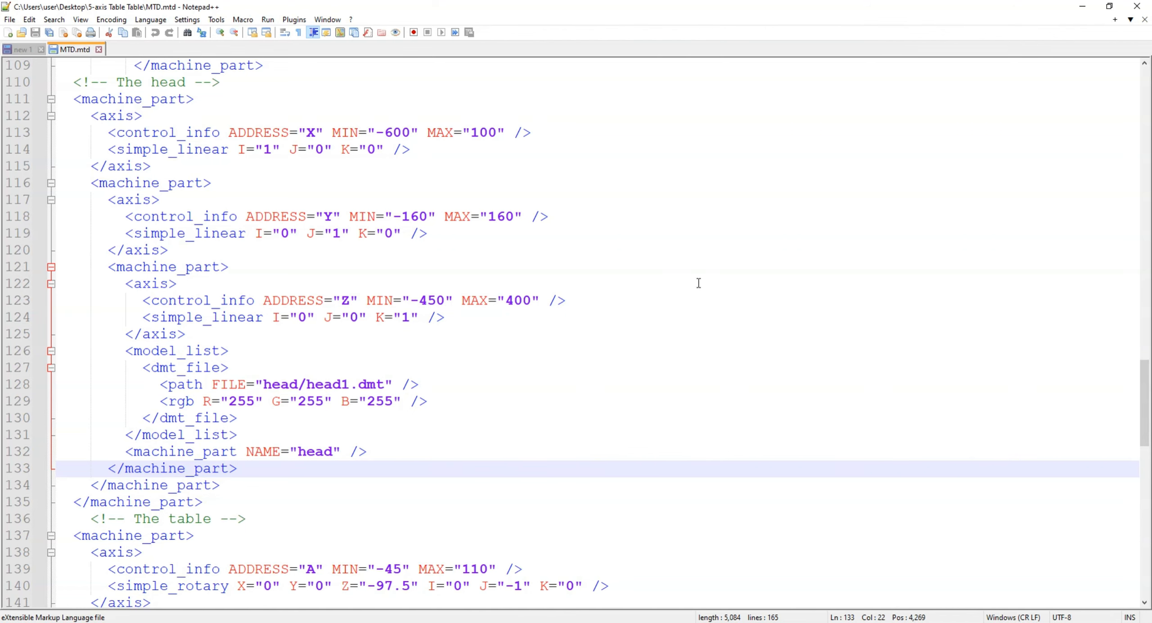
Check the exported DMT file names in the head, table and base folders of the 5-axis Table Table folder.
click(1080, 6)
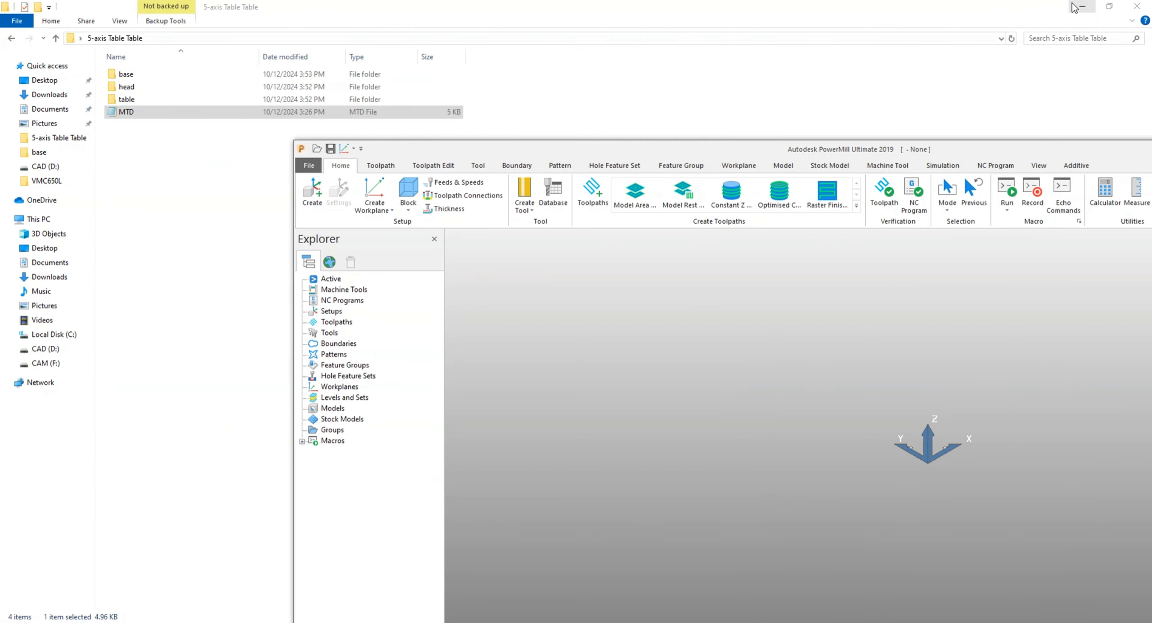
double_click(130, 87)
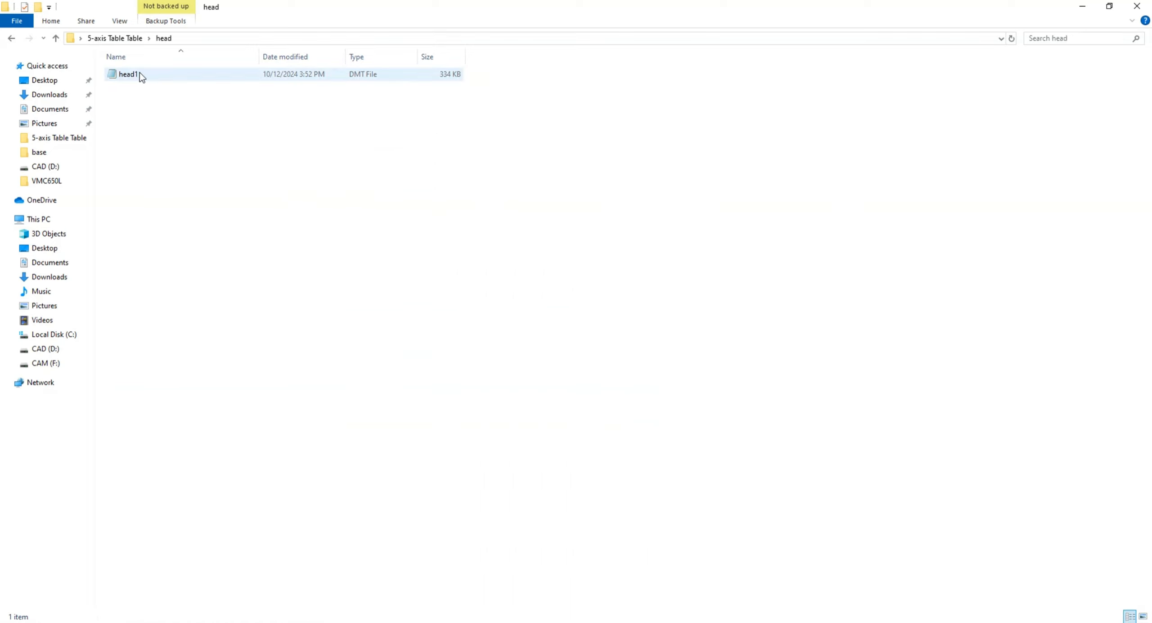
click(56, 38)
double_click(130, 98)
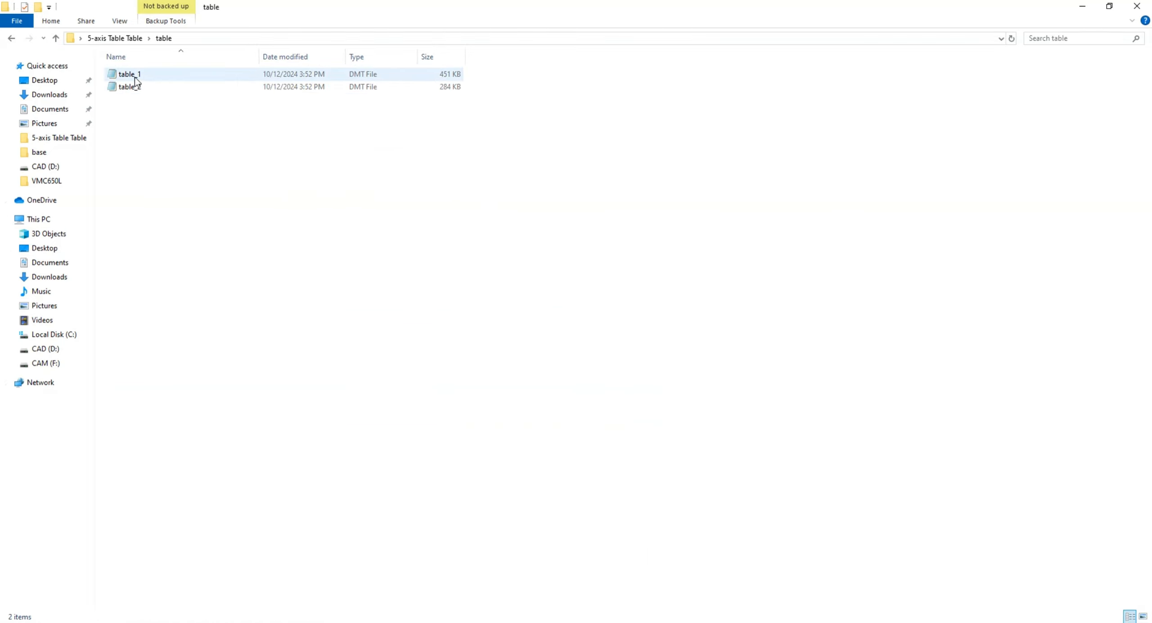
click(56, 38)
double_click(135, 74)
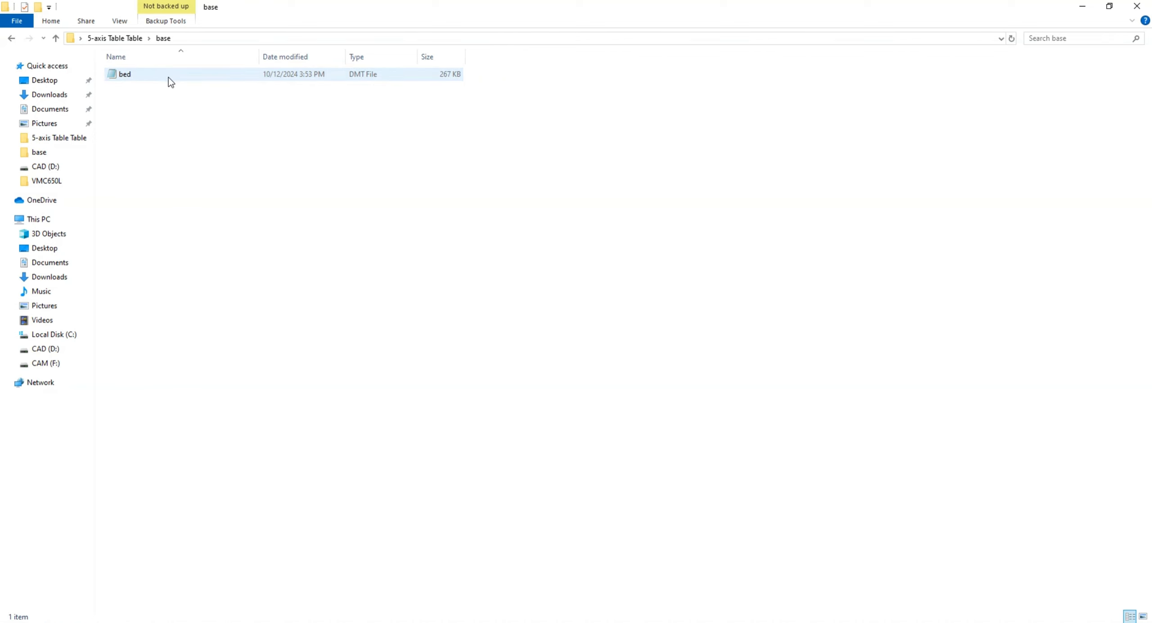
click(56, 38)
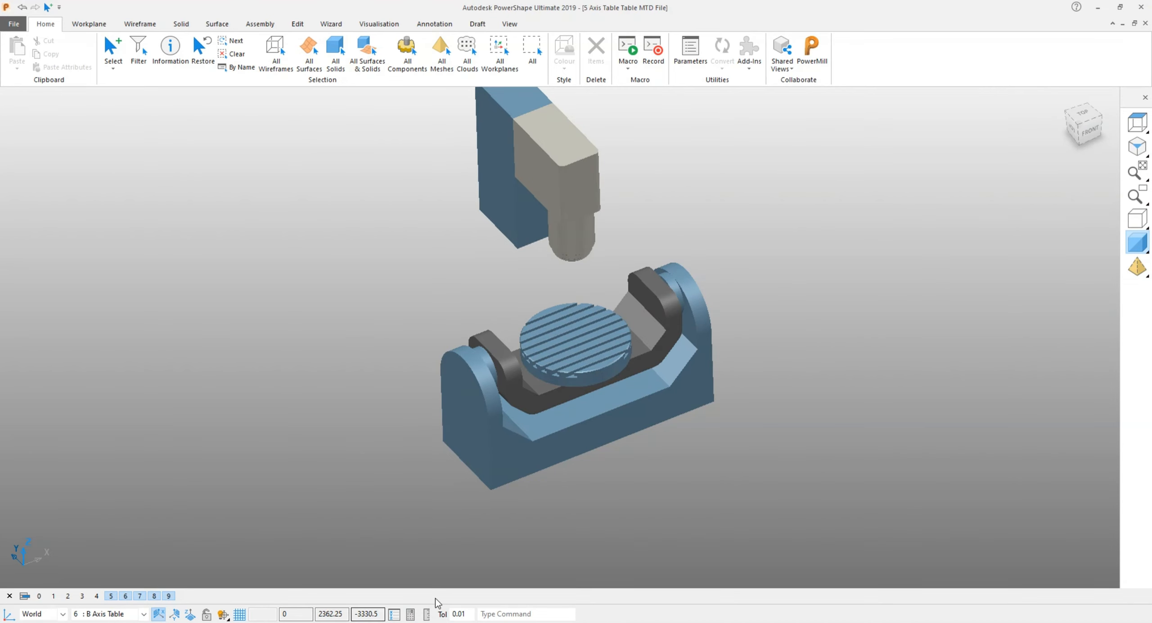
Clear the PowerShape and PDF guide windows away and reopen the MTD file in Notepad++ at its body section.
click(1090, 13)
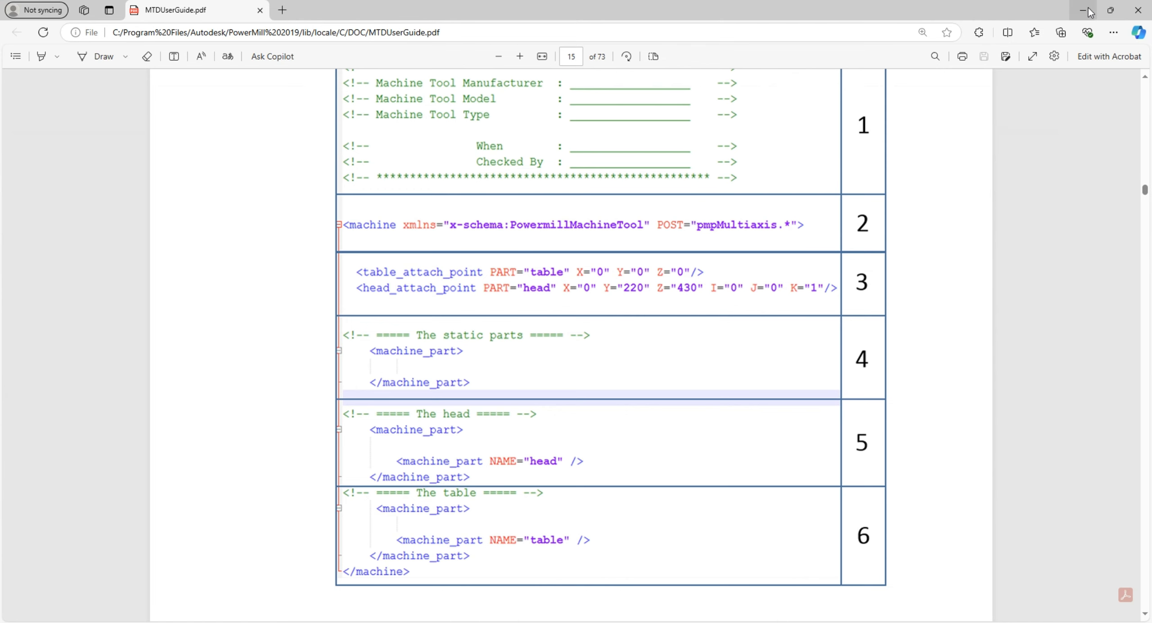
click(1090, 13)
right_click(134, 112)
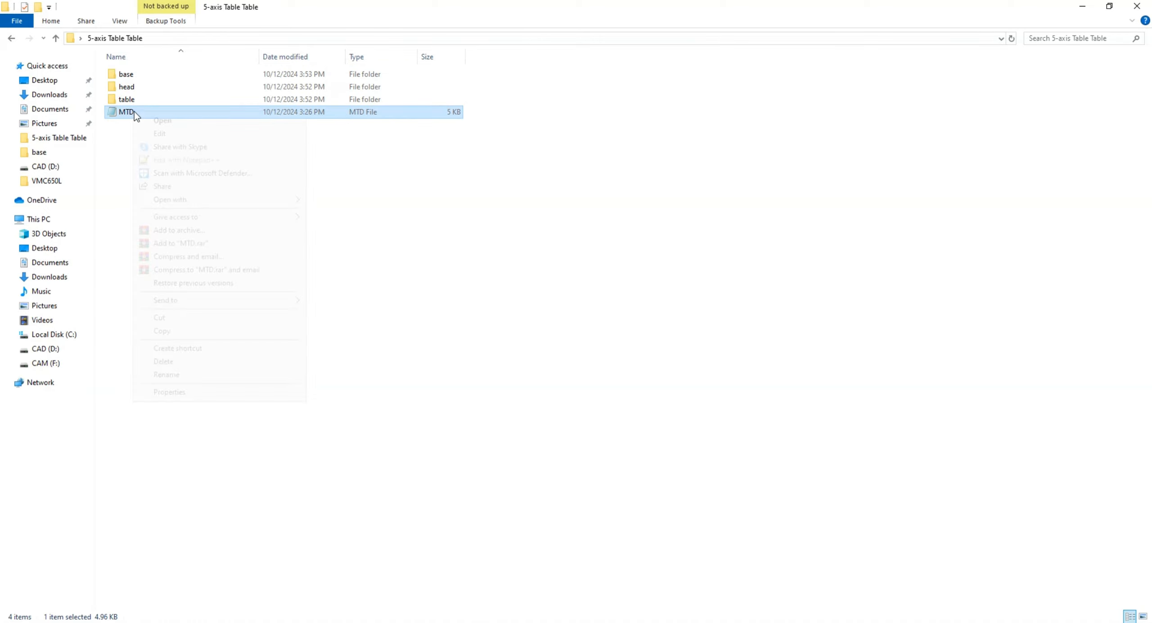
click(184, 160)
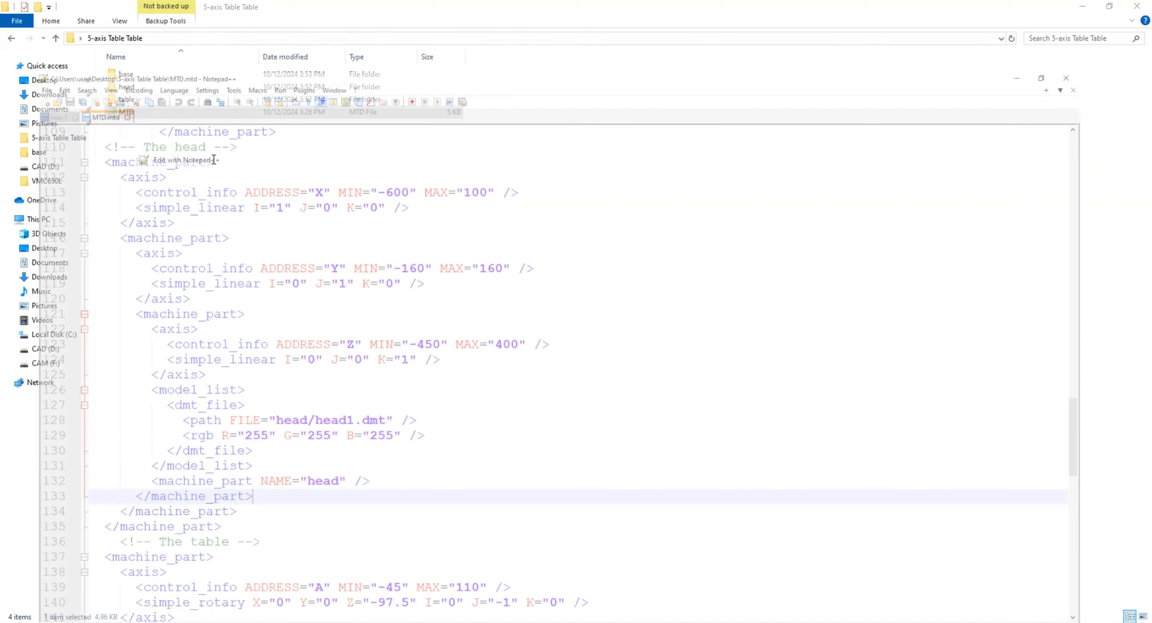
scroll(429, 373, up, 5)
scroll(429, 373, up, 19)
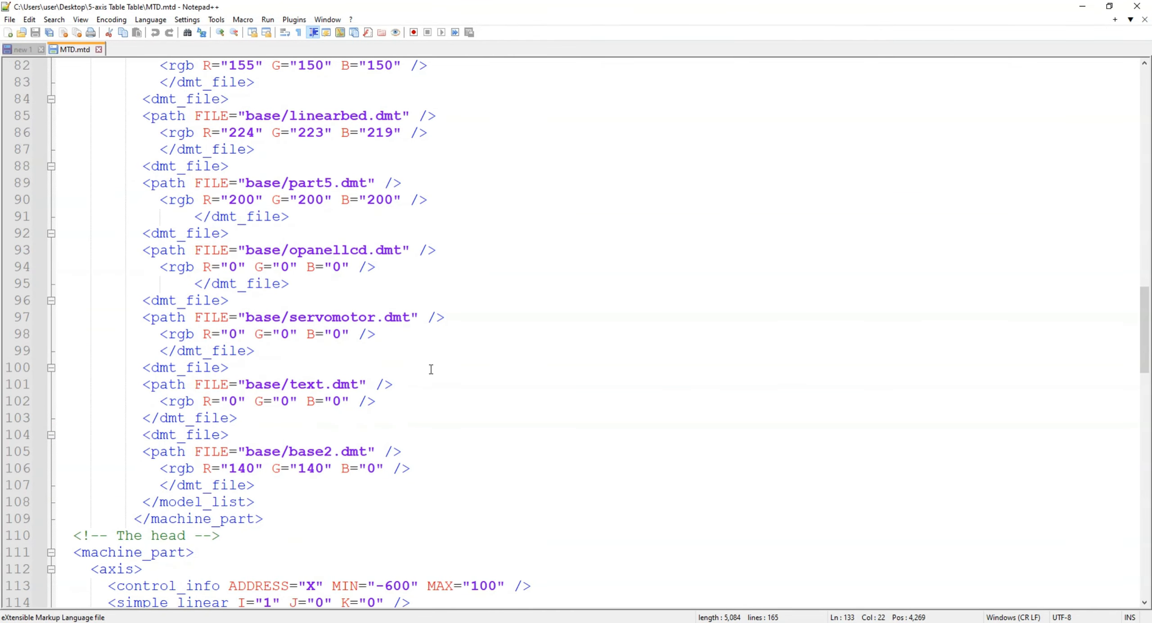
scroll(428, 347, up, 8)
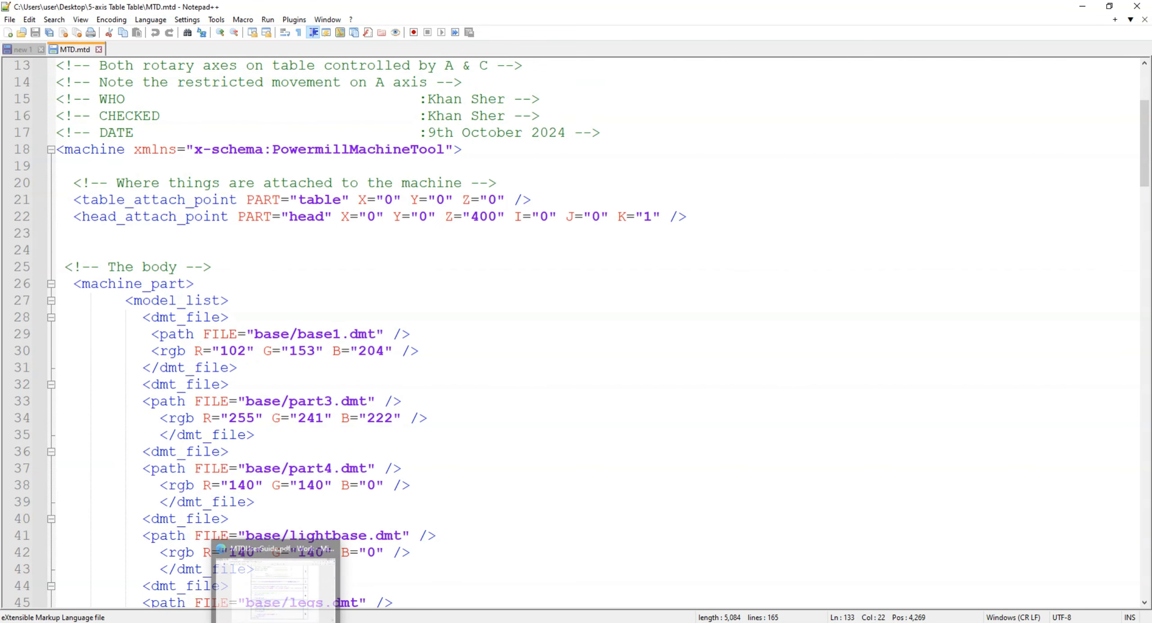
Open the base folder and place a smaller Notepad++ window beside its file list, showing the MTD file's body section.
drag(292, 7, 475, 207)
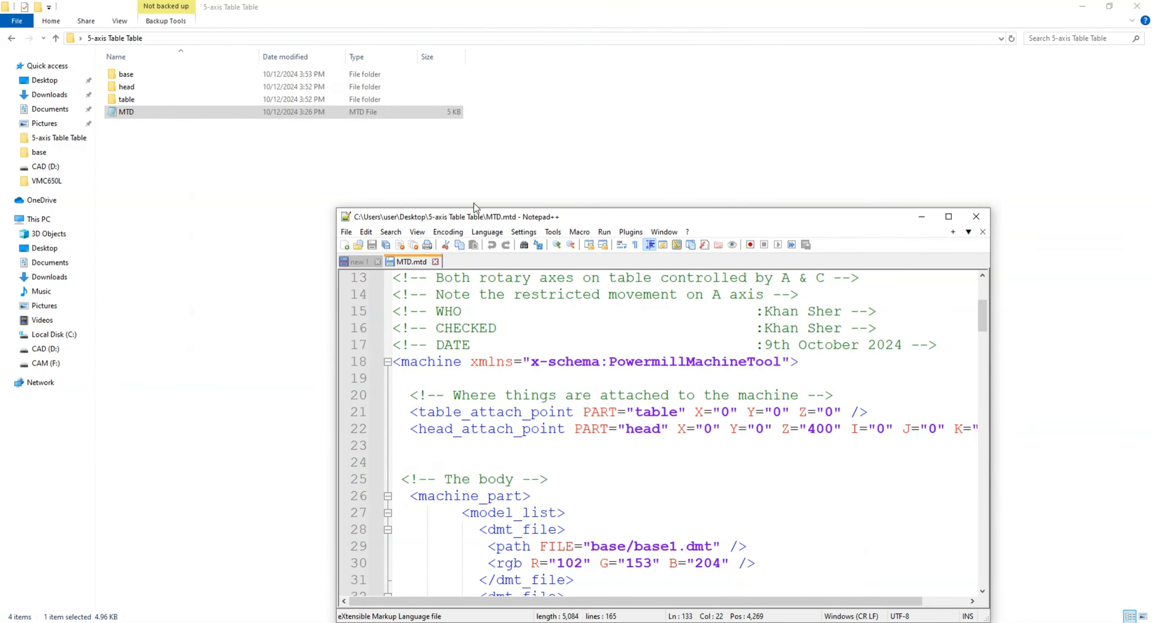
double_click(123, 76)
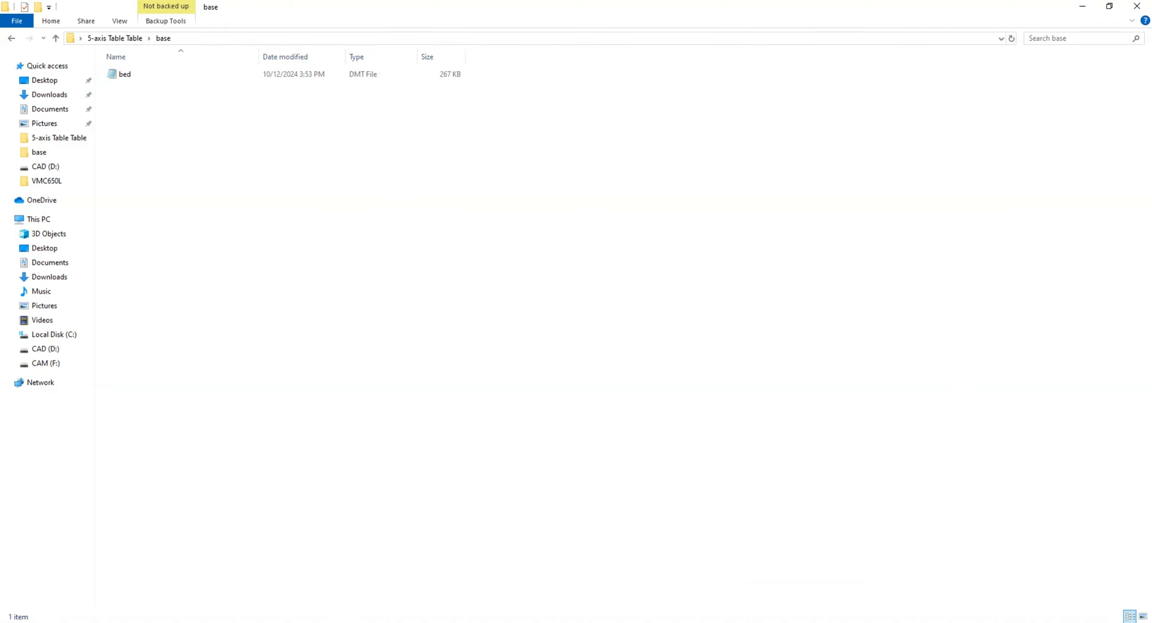
key(alt+Tab)
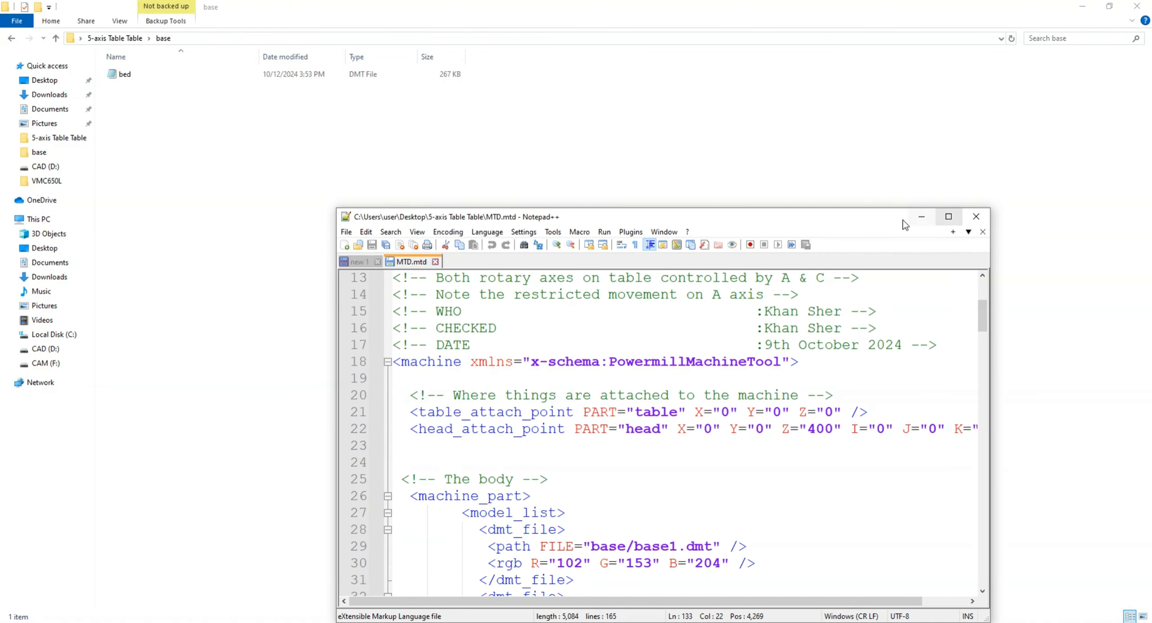
drag(902, 220, 738, 169)
scroll(639, 350, down, 2)
scroll(638, 426, up, 1)
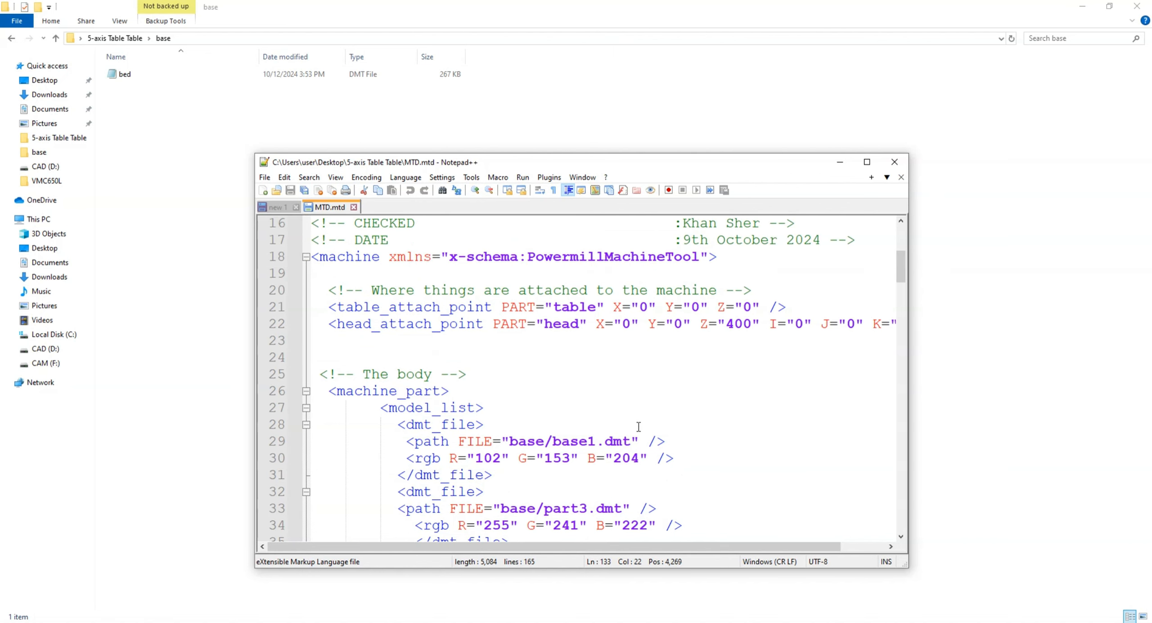
Change the first DMT file path in the MTD file's body section to base/bed.dmt.
click(608, 441)
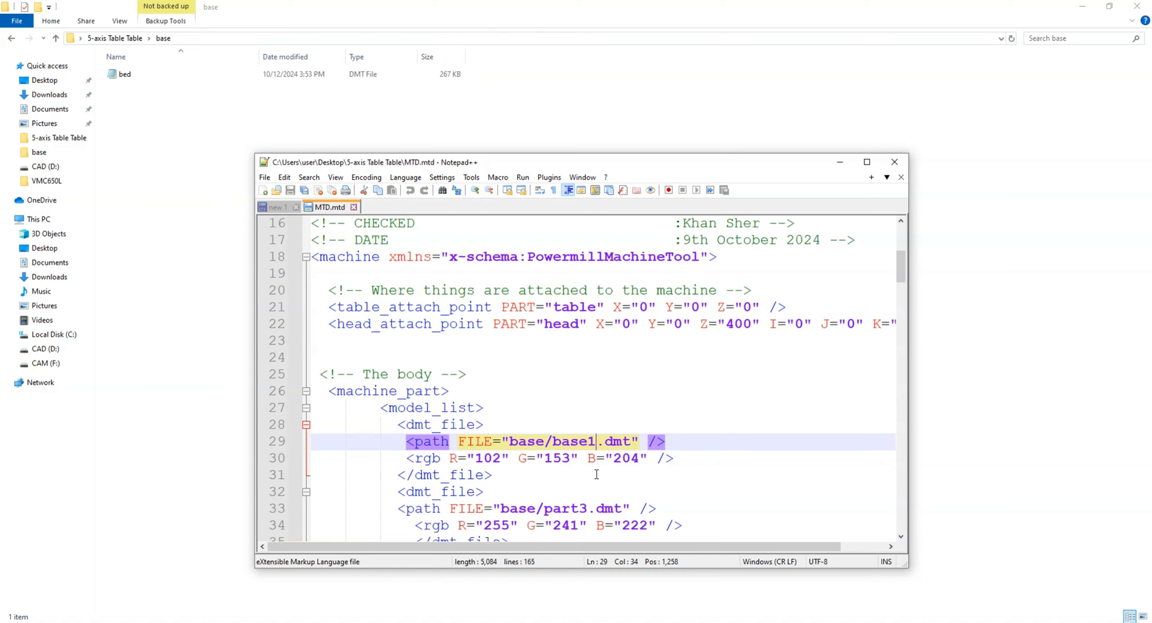
key(BackSpace)
key(BackSpace)
key(BackSpace)
key(BackSpace)
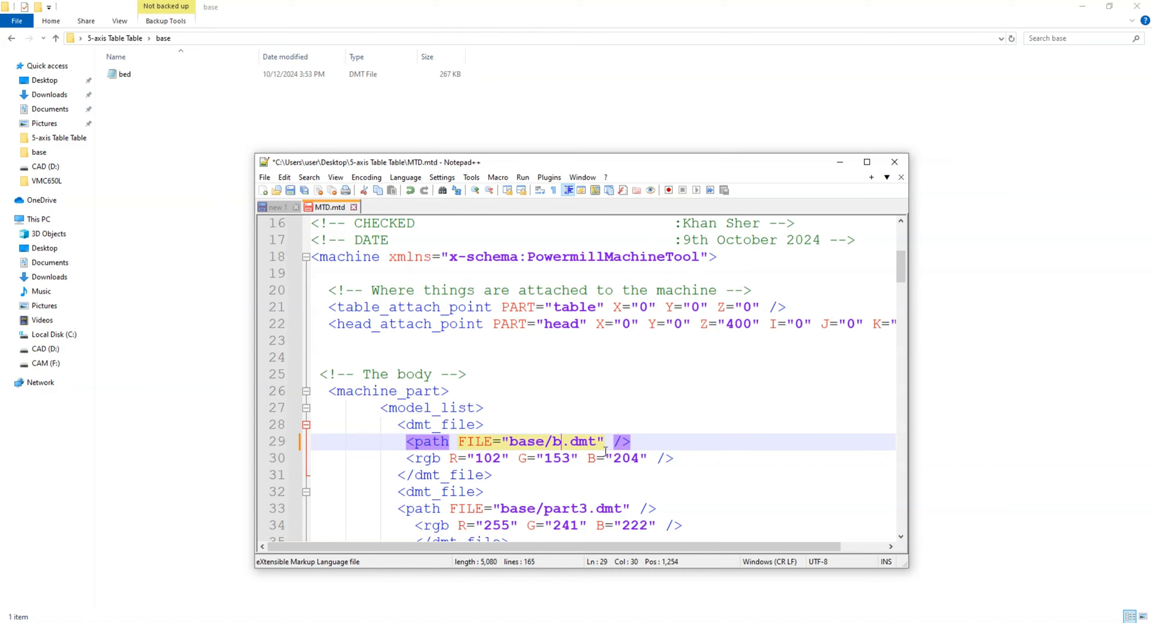
text(bed)
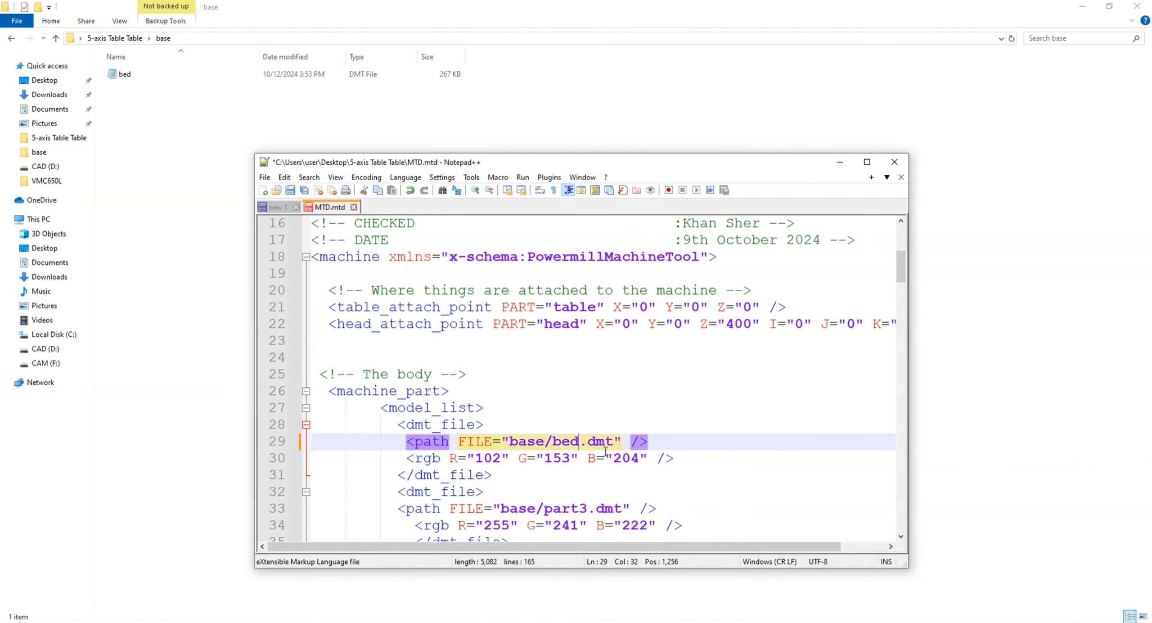
Maximize Notepad++ and delete the base2.dmt path, its RGB line and most of its opening tag from the end of the body's model list.
scroll(765, 360, down, 3)
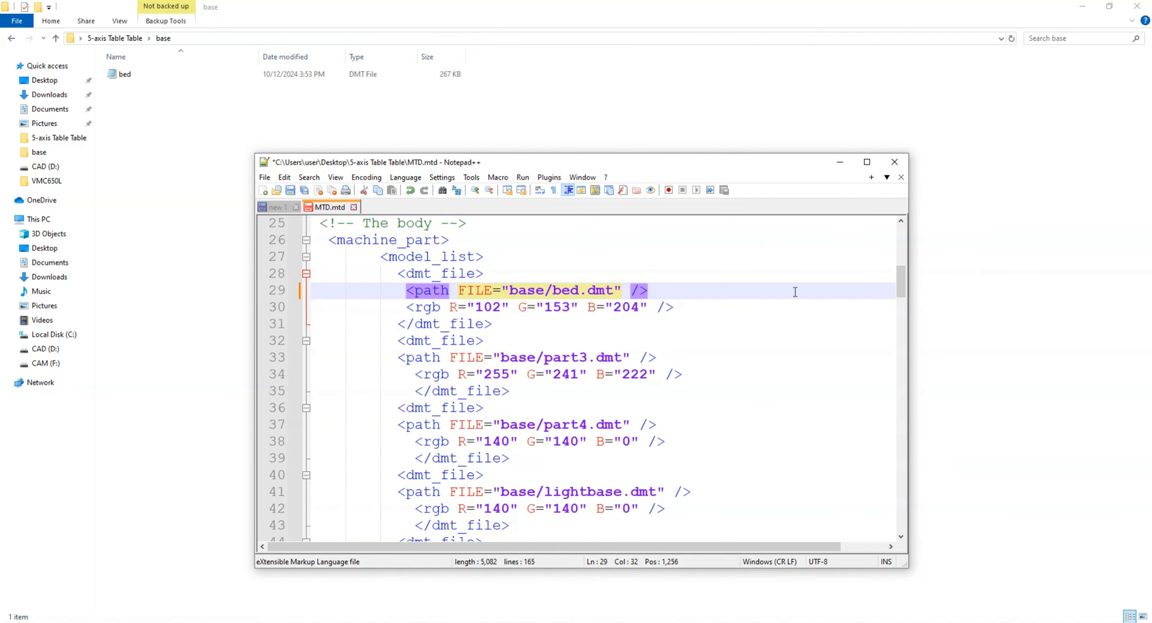
click(866, 163)
click(804, 226)
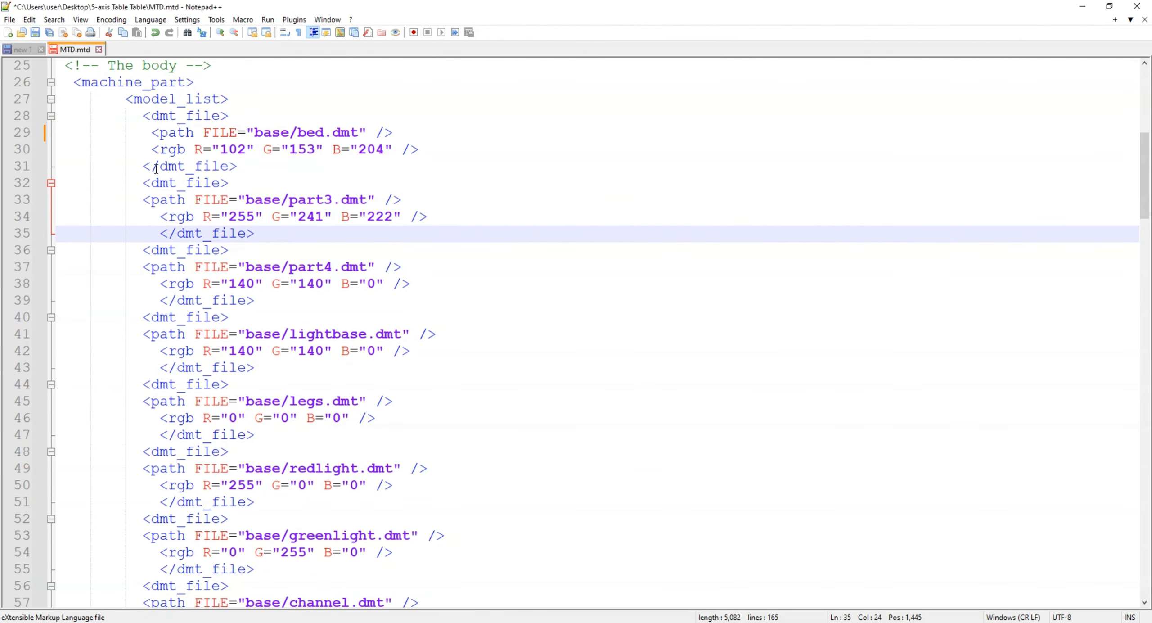
scroll(481, 338, down, 20)
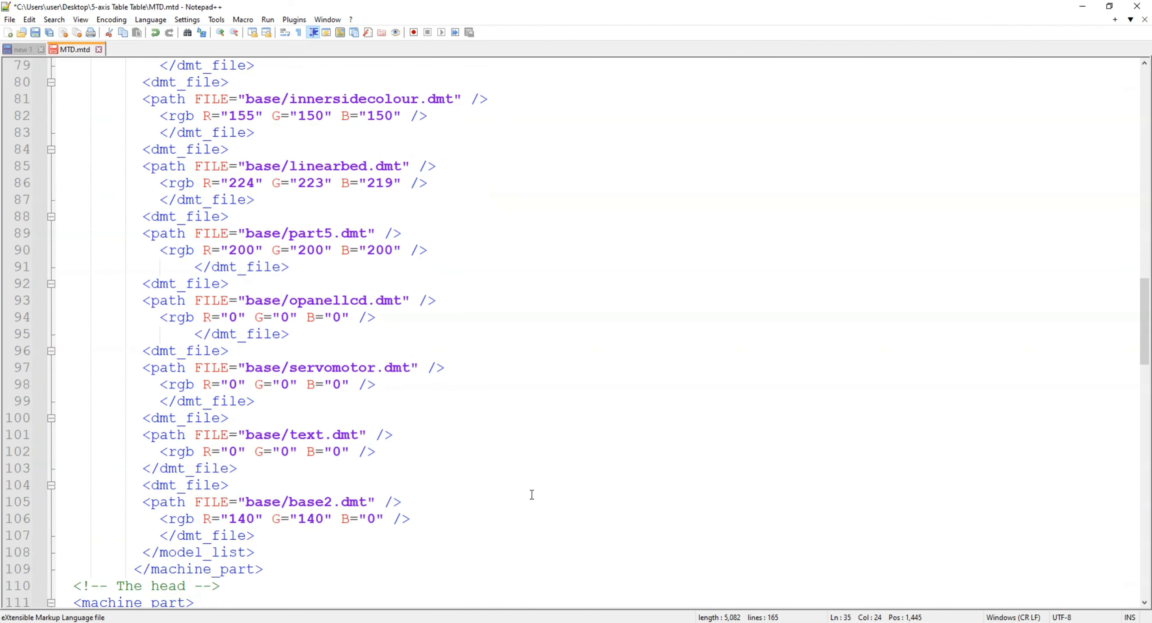
click(407, 369)
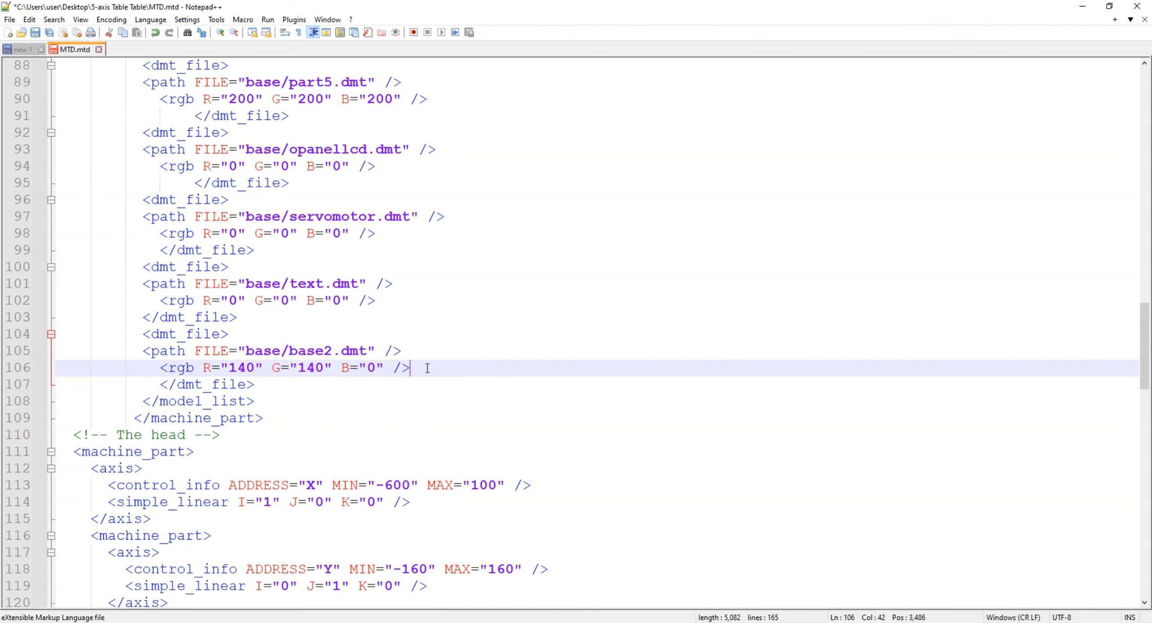
key(BackSpace)
key(BackSpace)
key(BackSpace)
key(BackSpace)
key(BackSpace)
key(BackSpace)
key(BackSpace)
key(BackSpace)
key(BackSpace)
key(BackSpace)
key(BackSpace)
key(BackSpace)
key(BackSpace)
key(BackSpace)
key(BackSpace)
key(BackSpace)
key(BackSpace)
key(BackSpace)
key(BackSpace)
key(BackSpace)
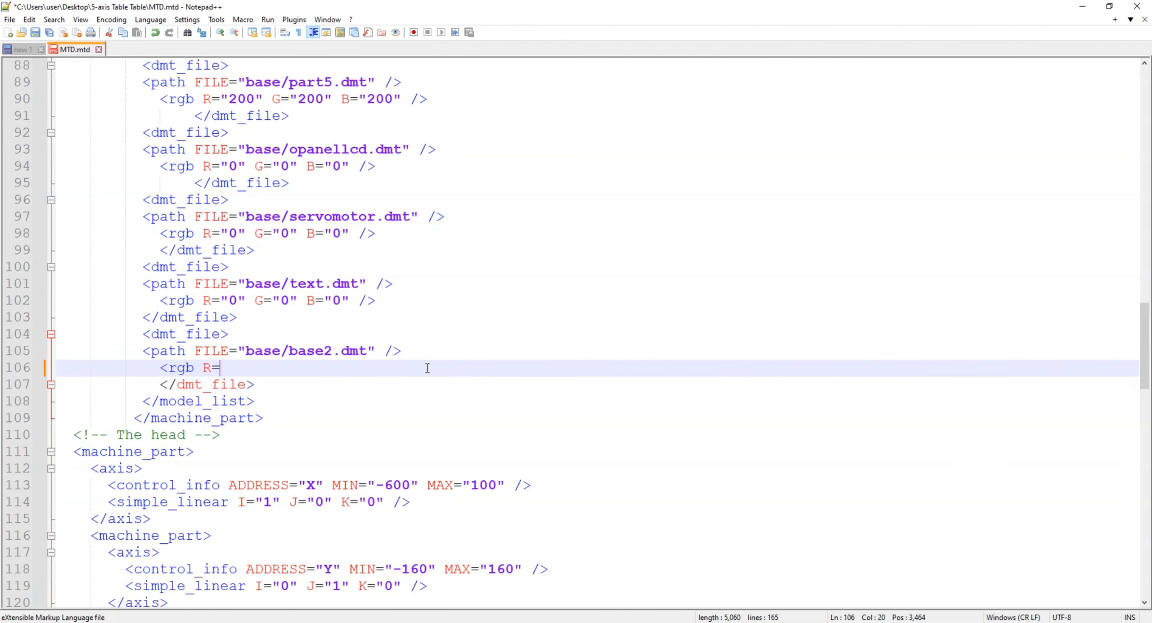
key(BackSpace)
key(BackSpace)
key(BackSpace)
key(BackSpace)
key(BackSpace)
key(BackSpace)
key(BackSpace)
key(BackSpace)
key(BackSpace)
key(BackSpace)
key(BackSpace)
key(BackSpace)
key(BackSpace)
key(BackSpace)
key(BackSpace)
key(BackSpace)
key(BackSpace)
key(BackSpace)
key(BackSpace)
key(BackSpace)
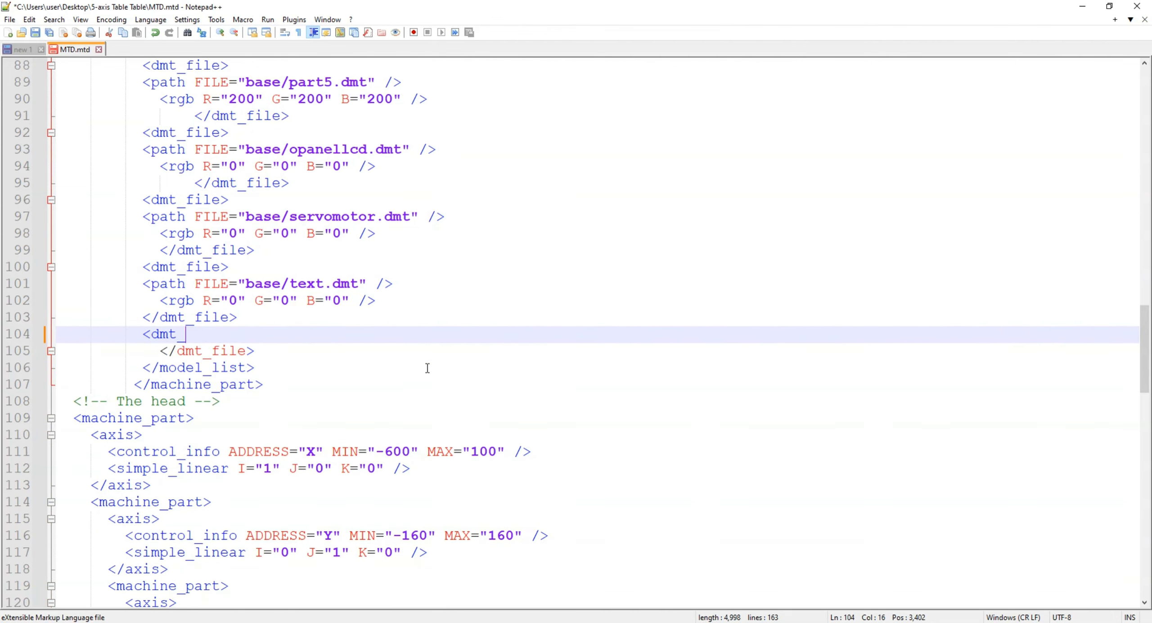
mouse_move(433, 319)
mouse_down()
mouse_move(292, 284)
mouse_move(430, 318)
mouse_up()
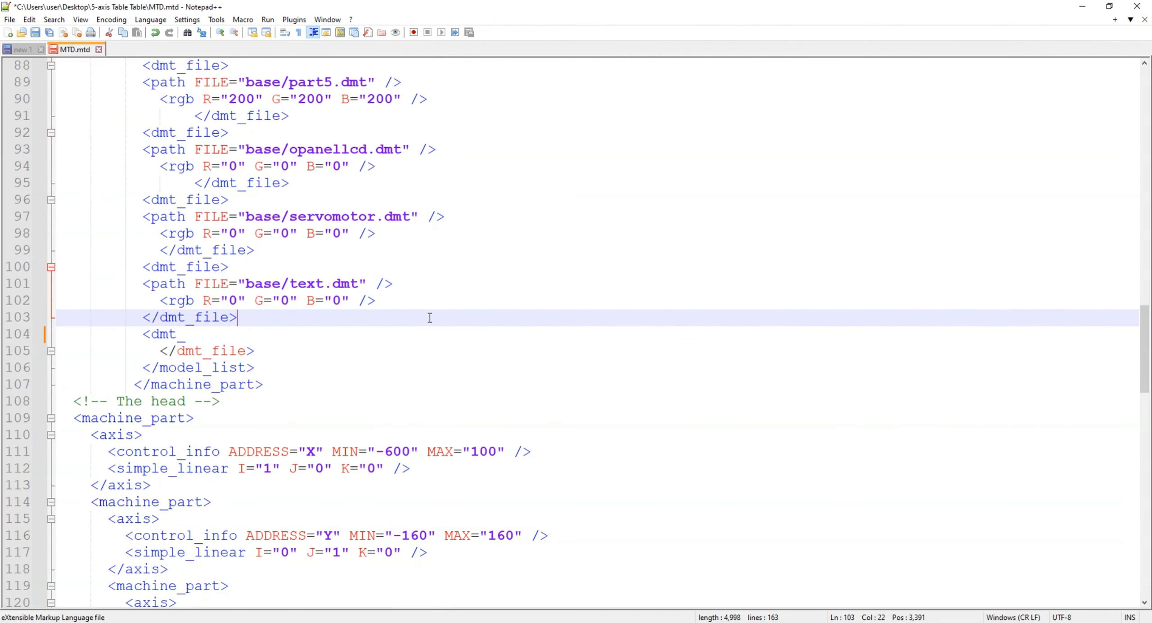
Delete the remaining body entries from part3.dmt through text.dmt and the surplus dmt_file tags, keeping only the bed.dmt entry.
drag(313, 338, 138, 232)
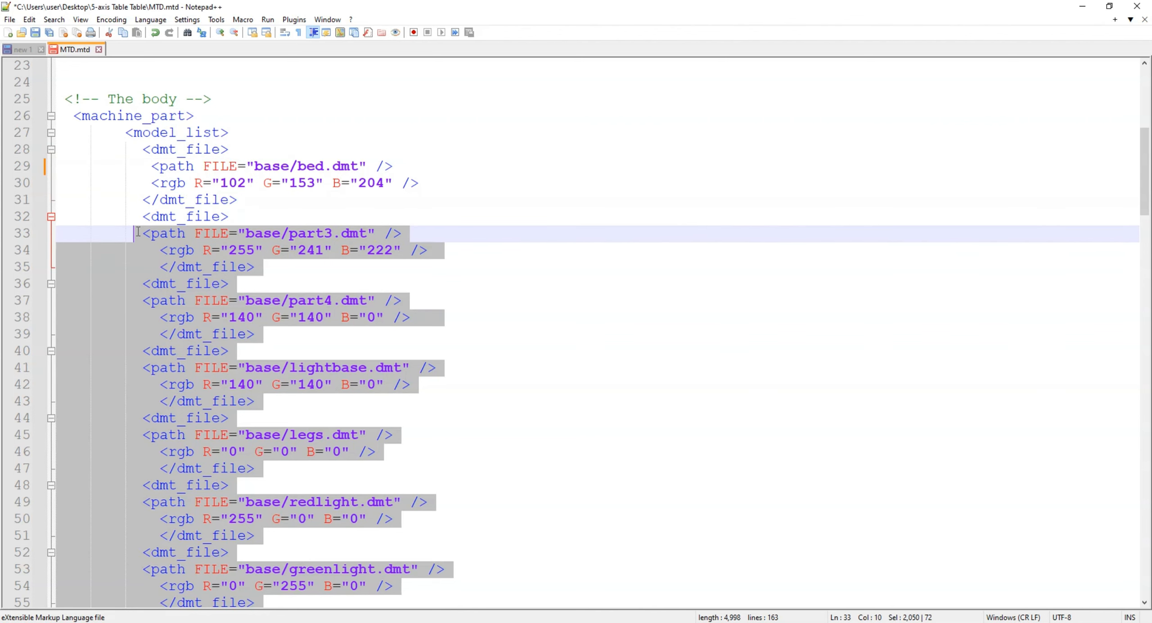
key(Delete)
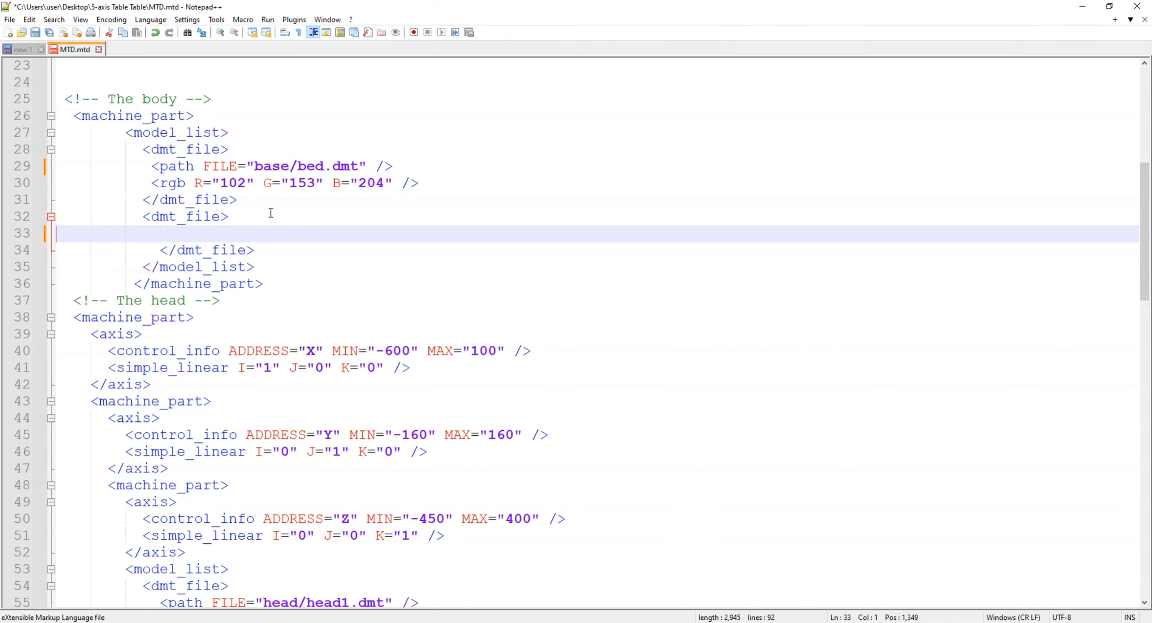
key(BackSpace)
key(BackSpace)
key(BackSpace)
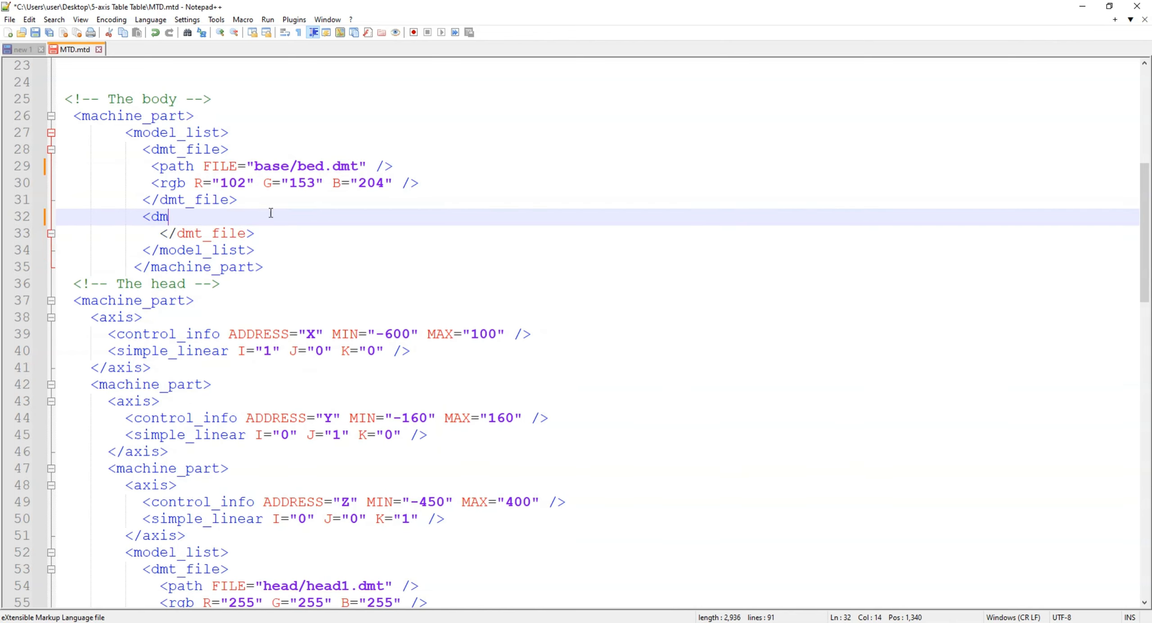
key(BackSpace)
key(BackSpace)
key(BackSpace)
key(BackSpace)
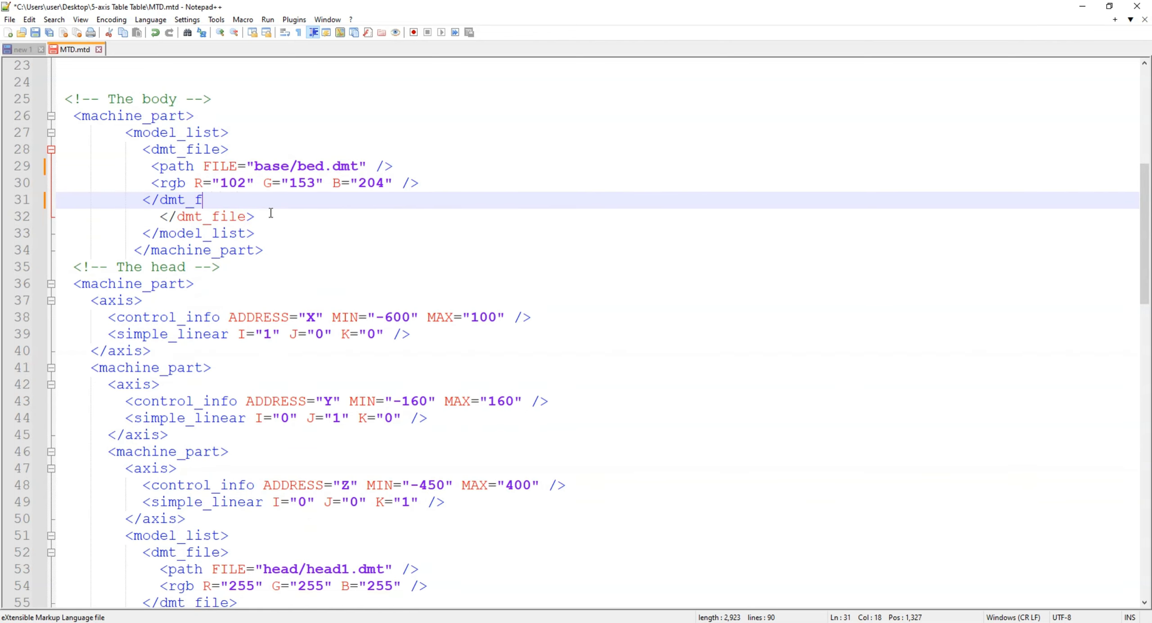
key(BackSpace)
key(BackSpace)
key(BackSpace)
key(BackSpace)
key(BackSpace)
key(BackSpace)
key(BackSpace)
key(BackSpace)
click(730, 269)
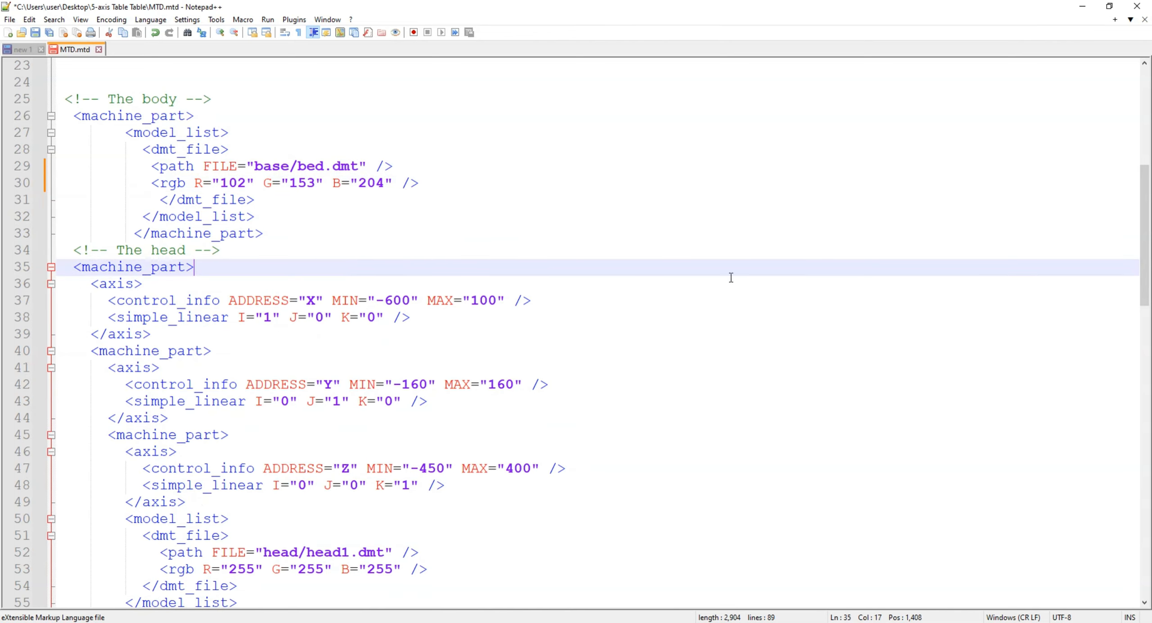
Review the header, head and table sections of the MTD file and save it.
scroll(441, 309, down, 7)
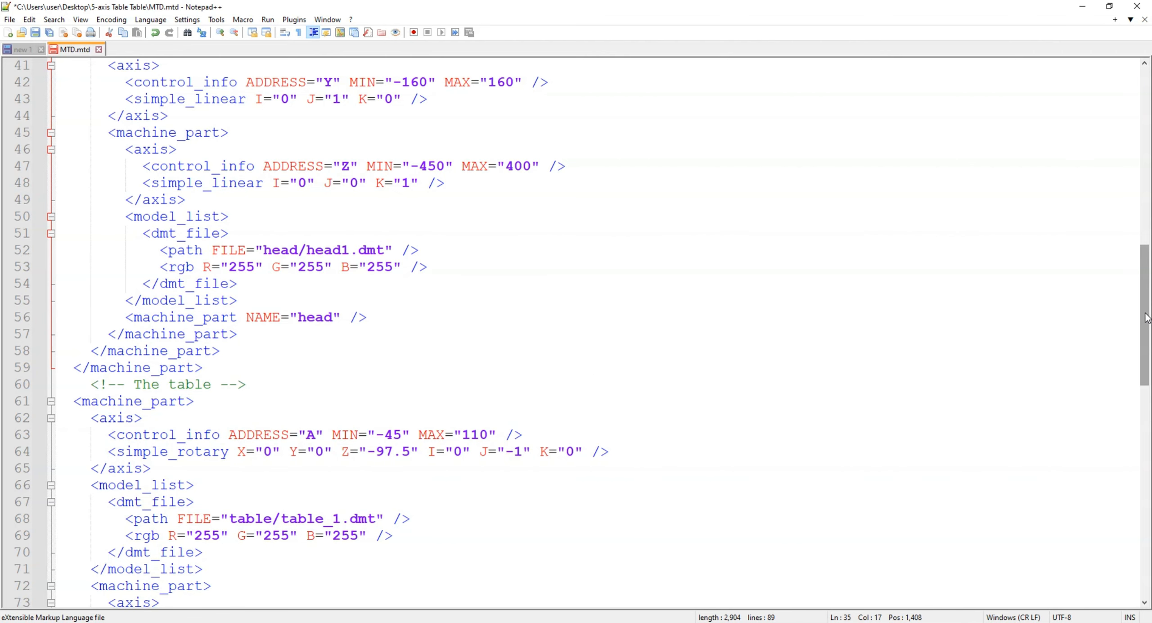
drag(1146, 315, 1147, 198)
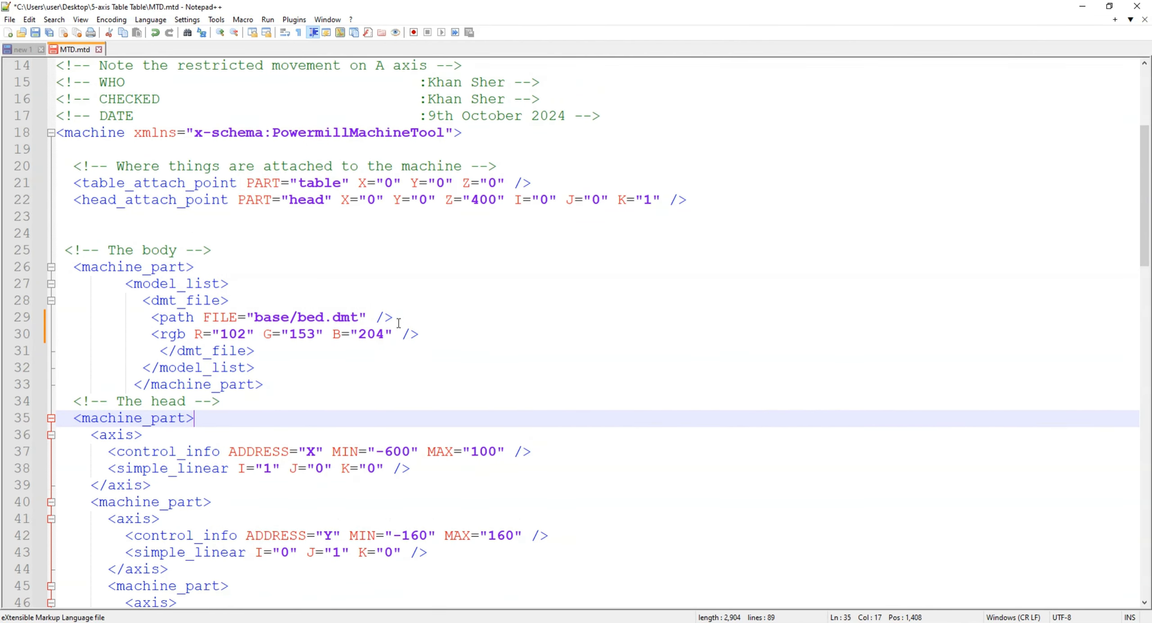
scroll(396, 385, up, 5)
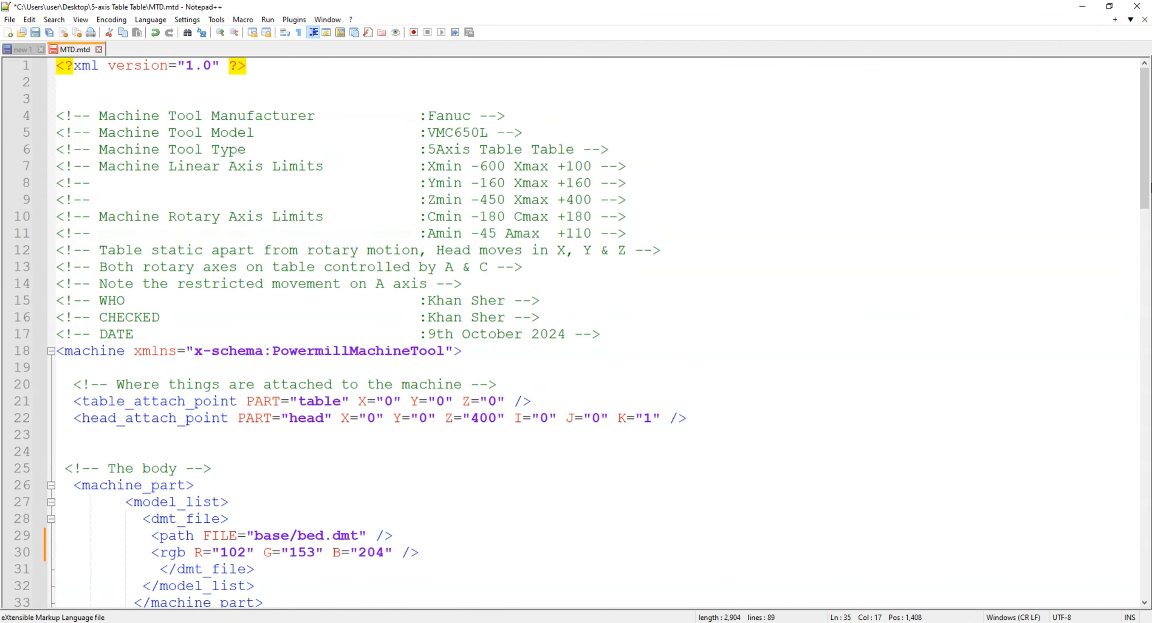
drag(1145, 172, 1141, 436)
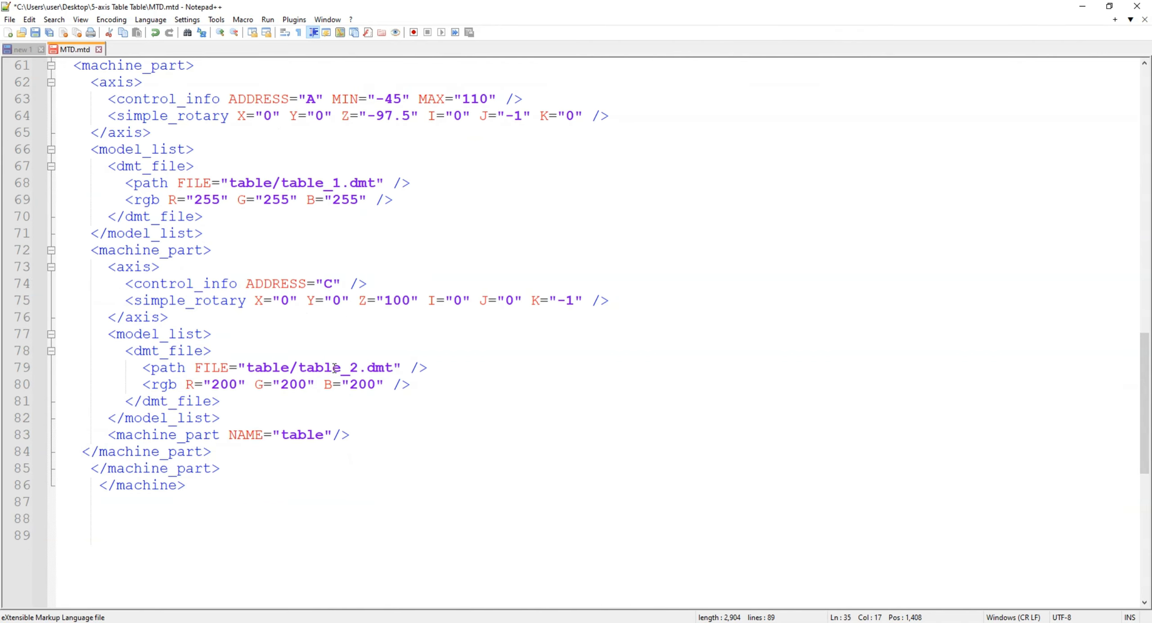
click(10, 19)
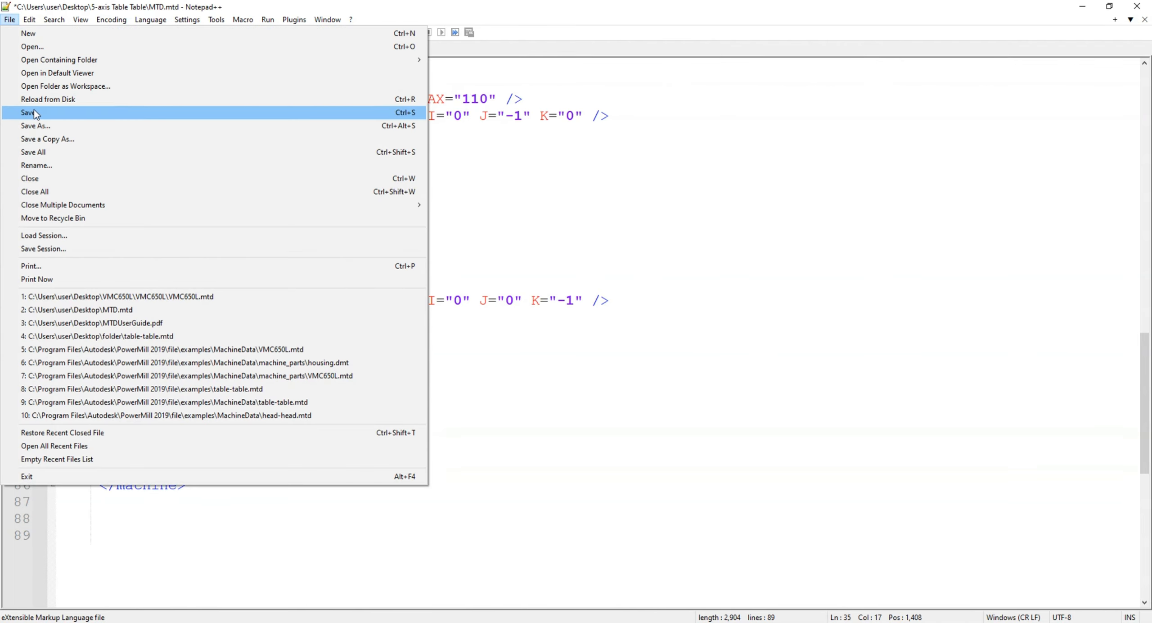
click(34, 111)
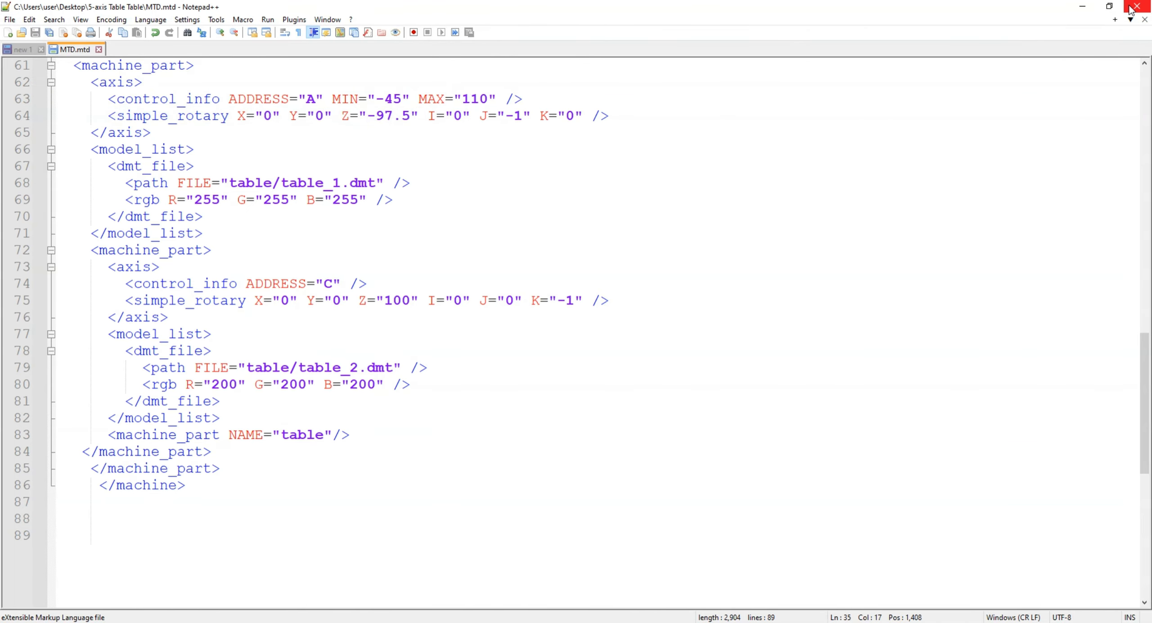
Load the bed DMT file from the base folder into PowerMill and inspect the model in the maximized window.
double_click(990, 6)
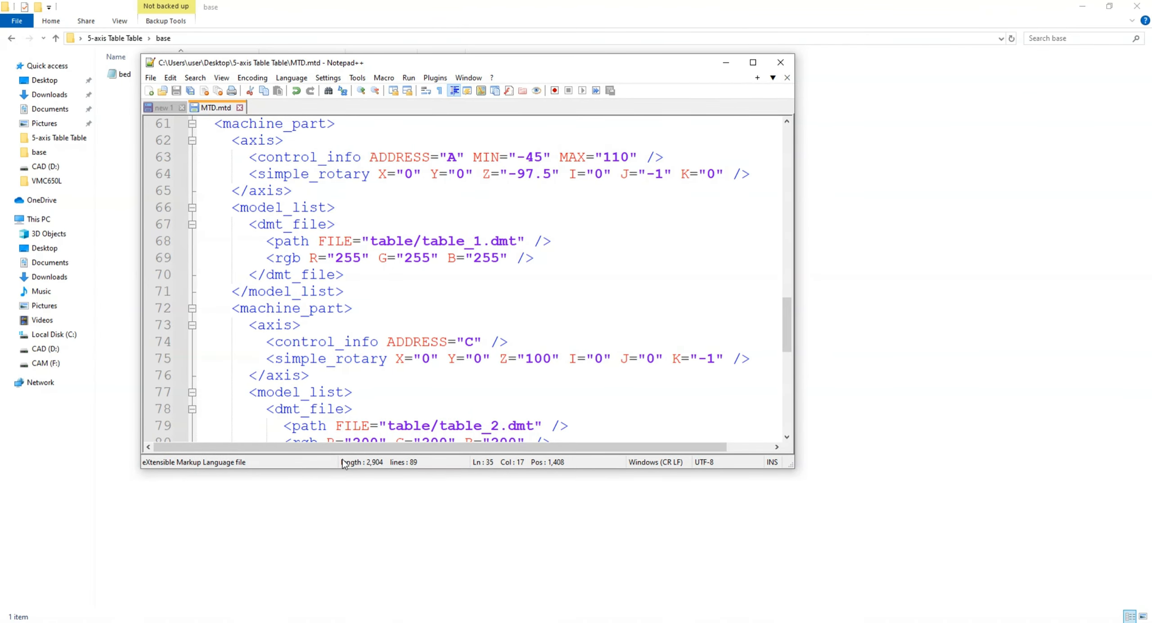
click(388, 621)
drag(381, 67, 212, 225)
drag(124, 74, 816, 317)
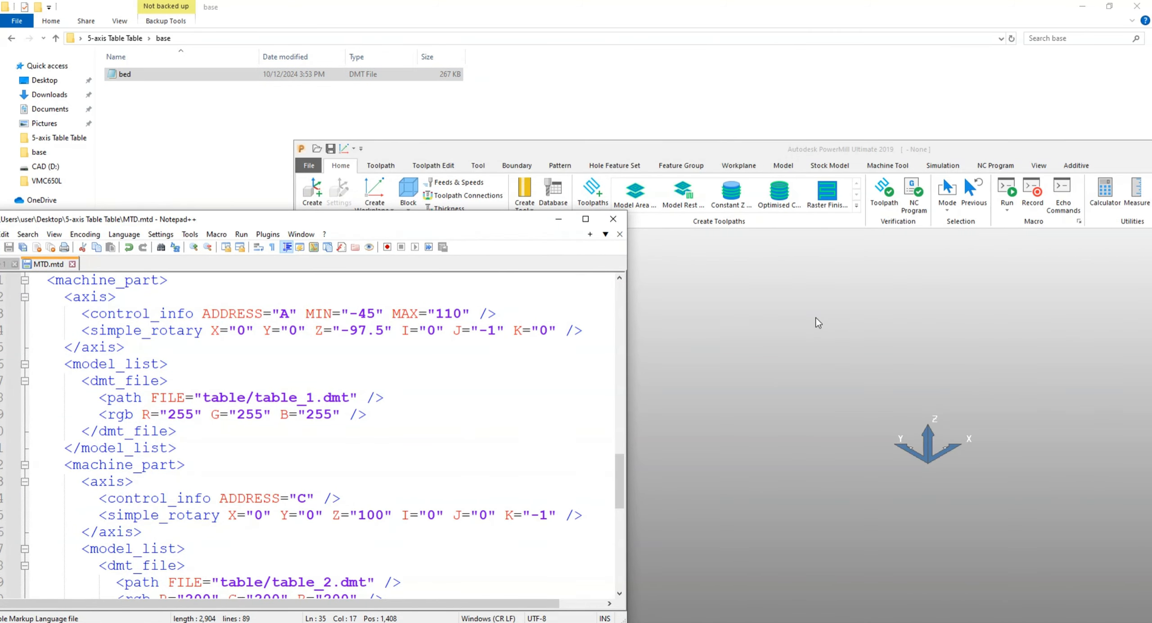
double_click(961, 149)
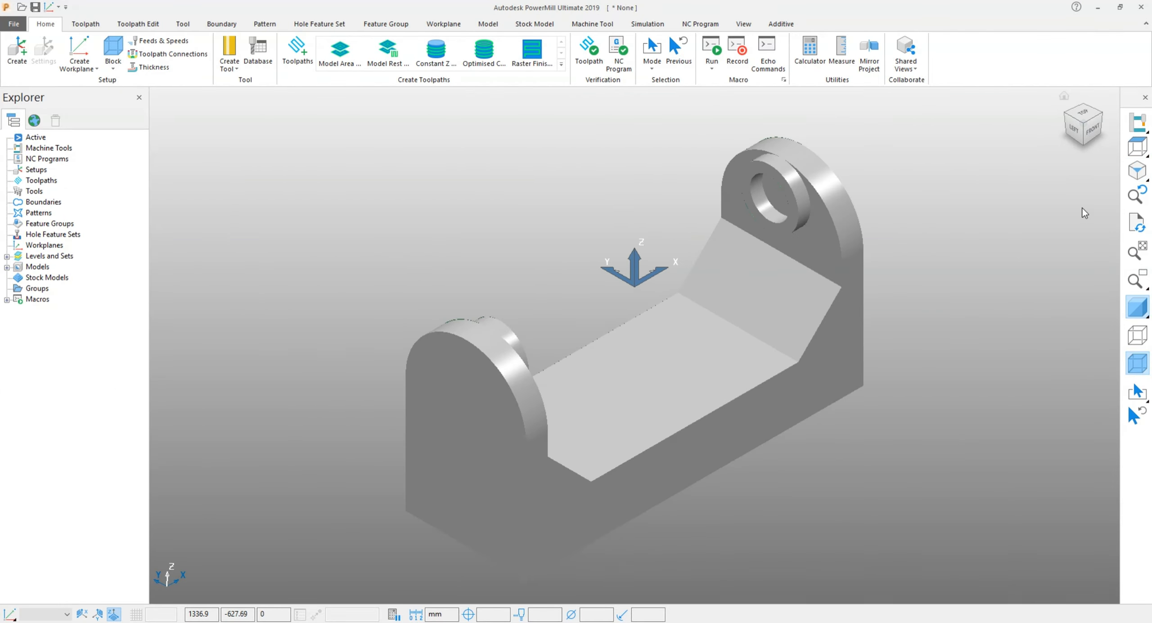
middle_drag(875, 355, 477, 329)
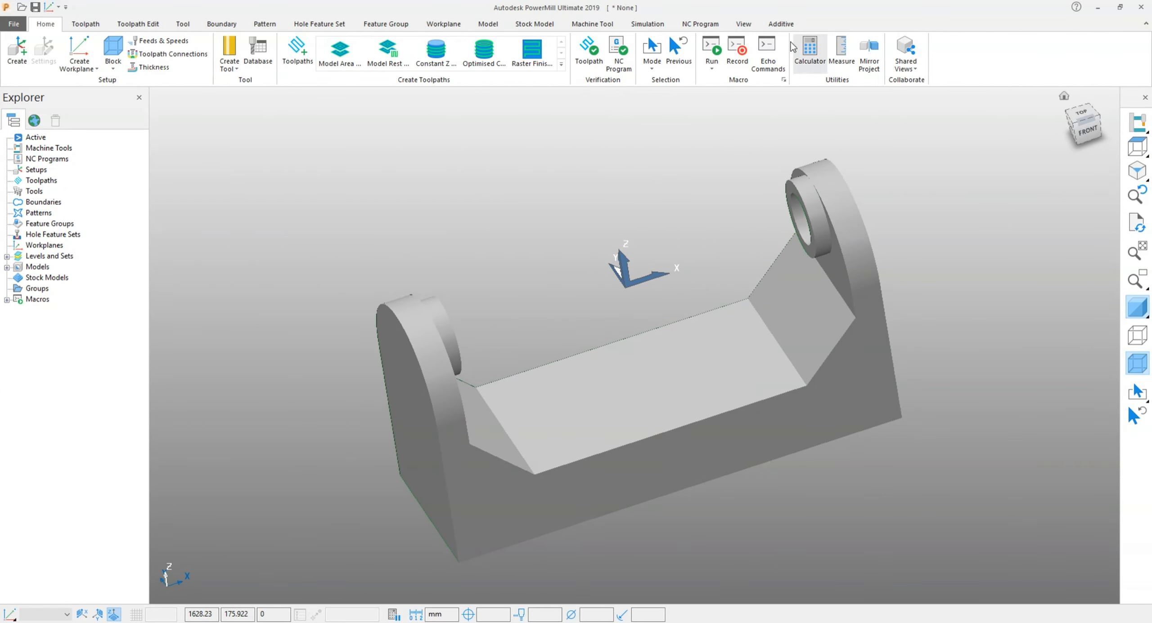
Close the project containing the bed model without saving its changes.
drag(650, 6, 647, 35)
double_click(178, 43)
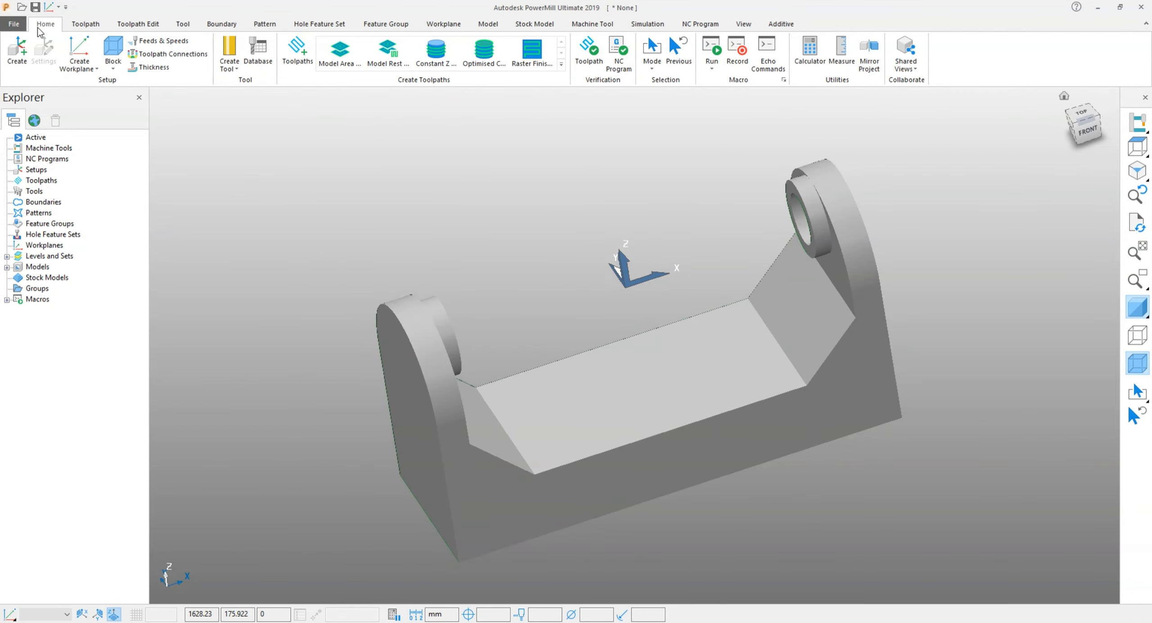
click(12, 25)
click(45, 230)
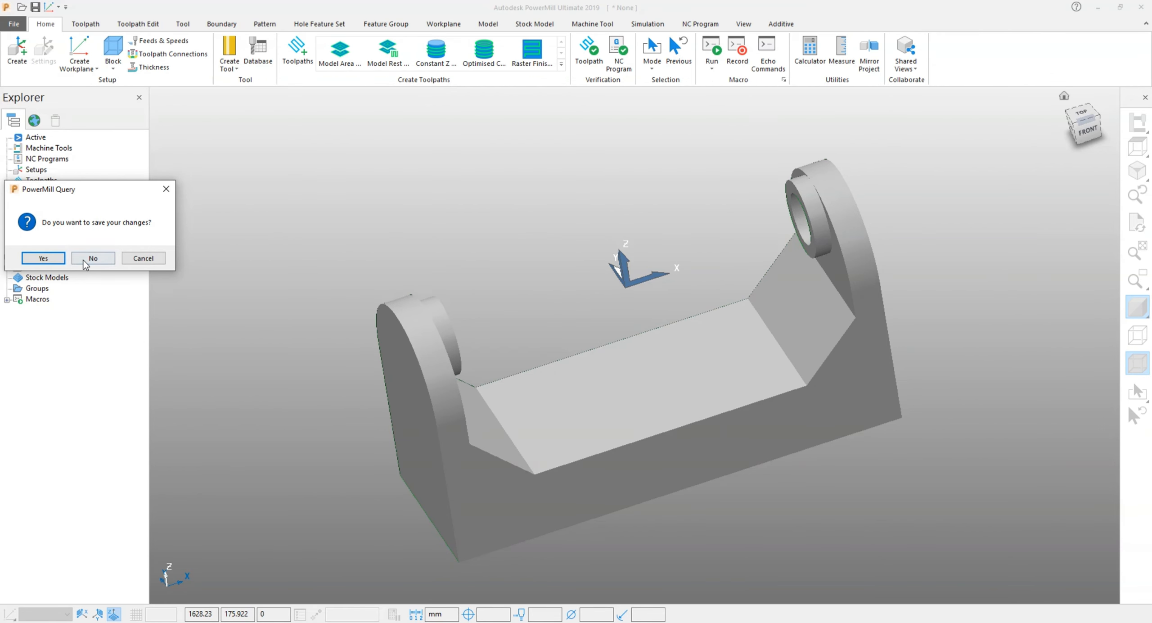
click(87, 258)
Minimize PowerShape and place a smaller PowerMill window beside the file list of the 5-axis Table Table folder.
key(super+Down)
click(56, 37)
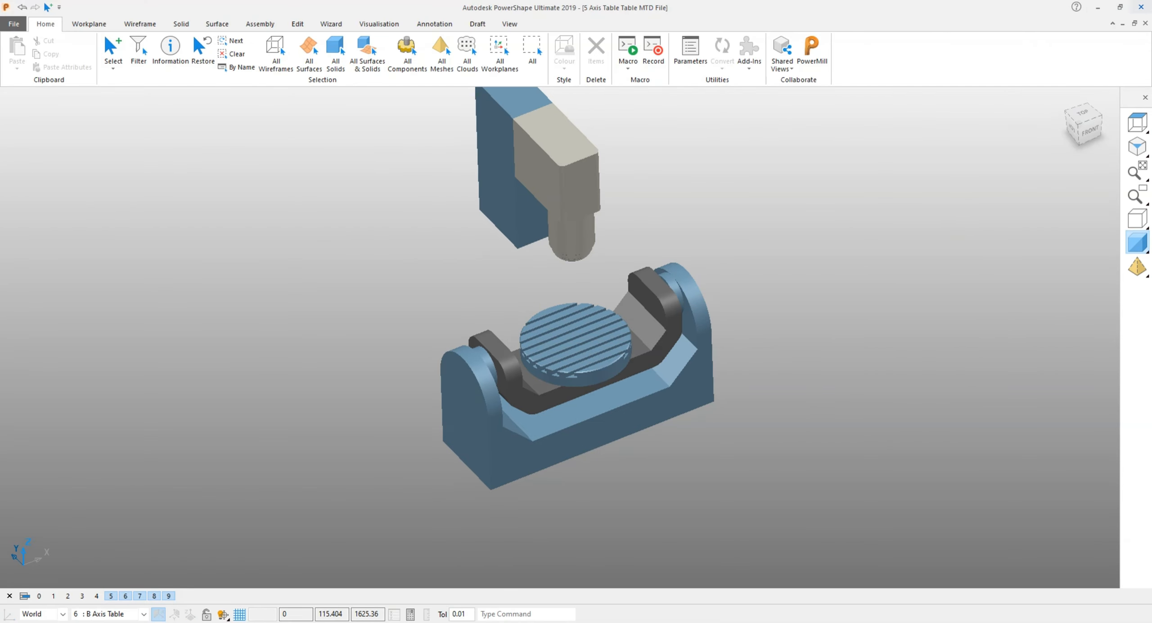
click(1140, 7)
click(657, 343)
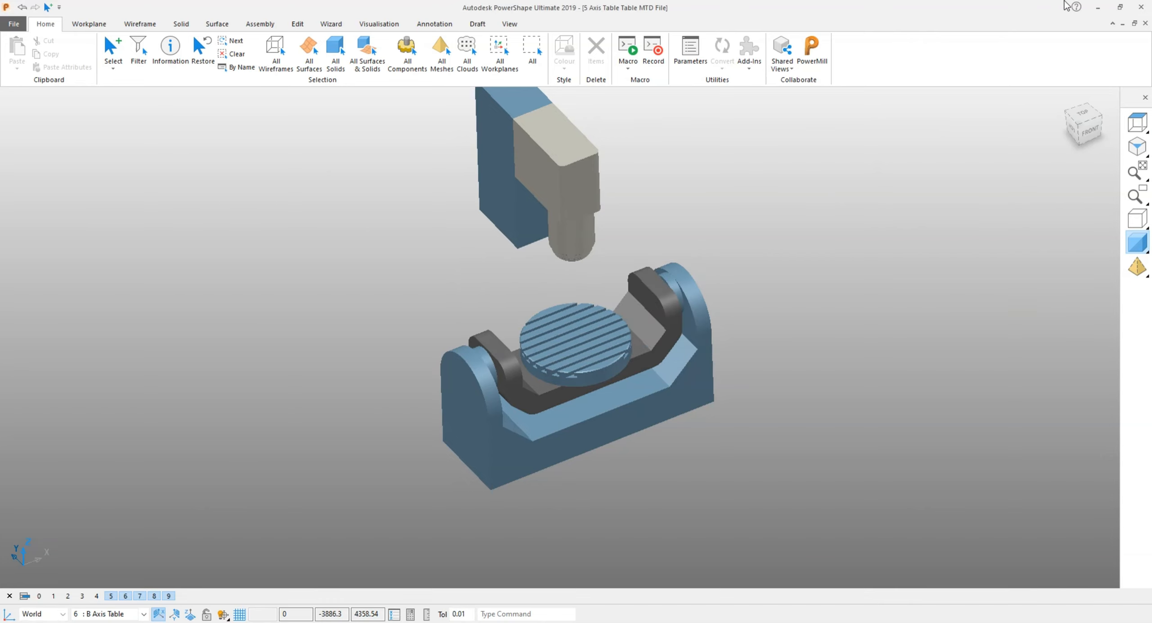
click(1096, 9)
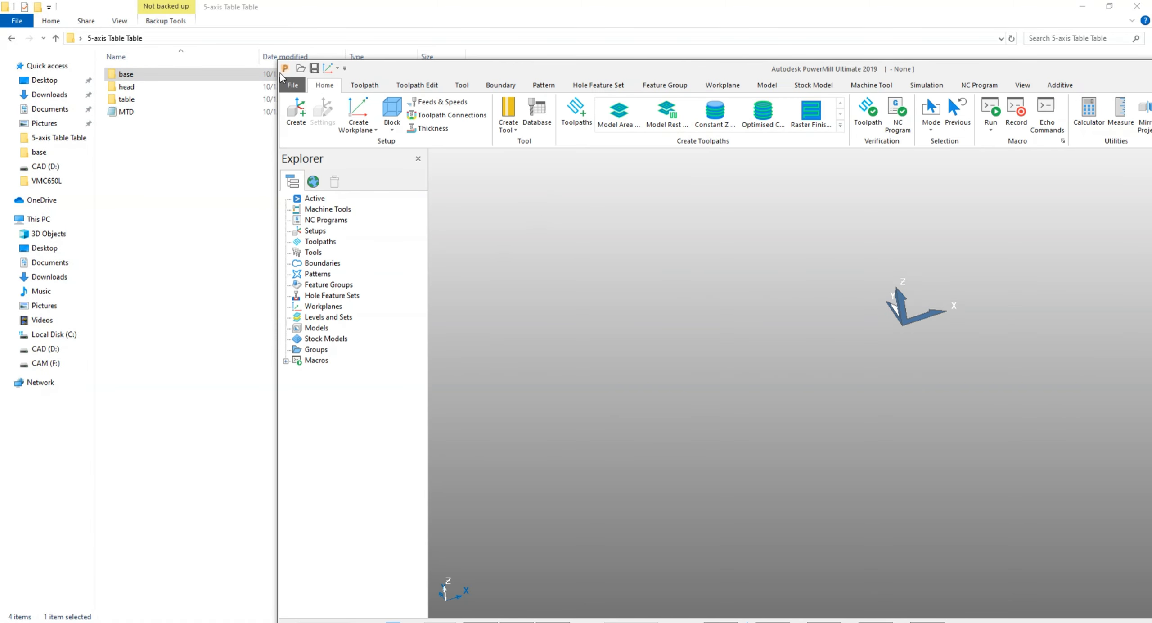
Load the MTD file from the 5-axis Table Table folder into PowerMill and view the whole machine in the maximized window.
drag(126, 111, 637, 231)
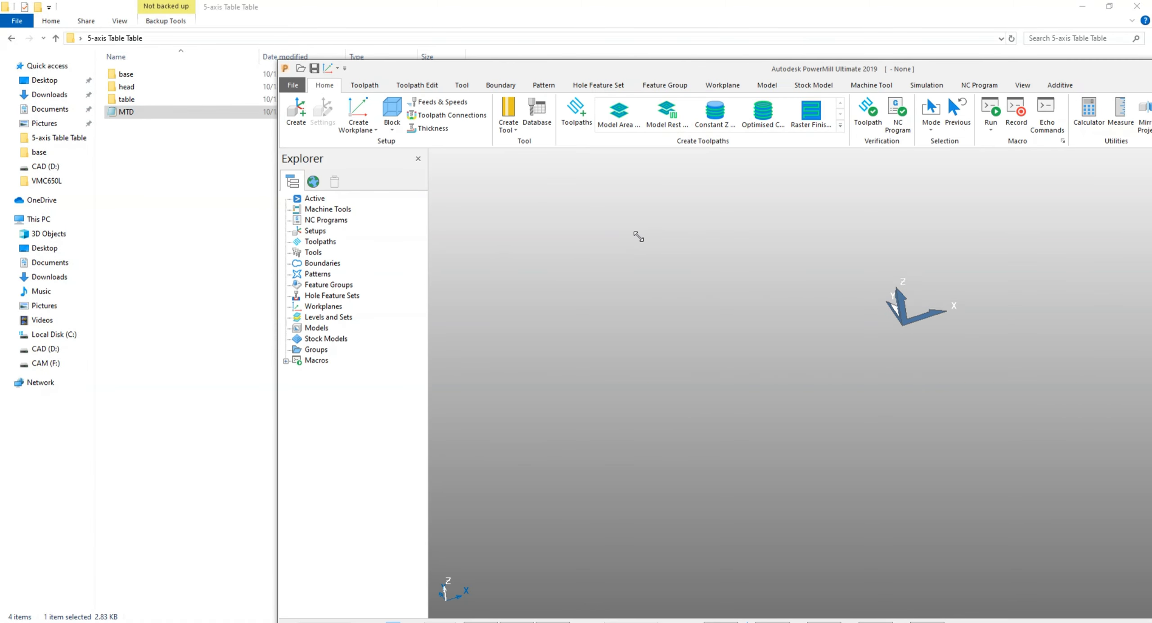
middle_drag(715, 350, 781, 299)
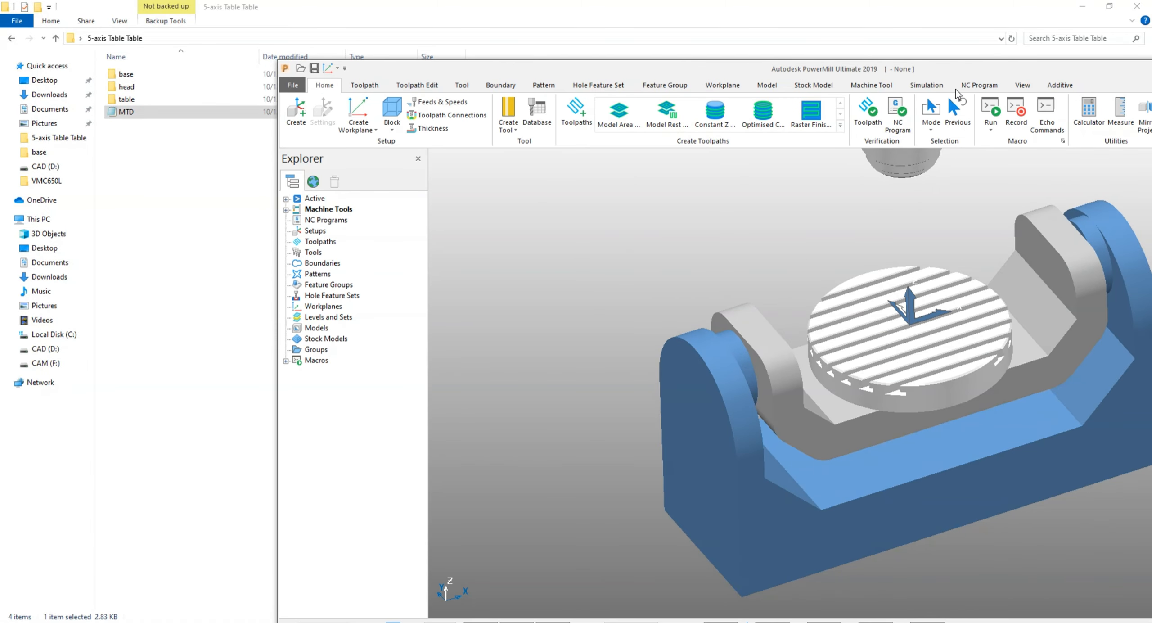
double_click(948, 69)
scroll(765, 303, down, 5)
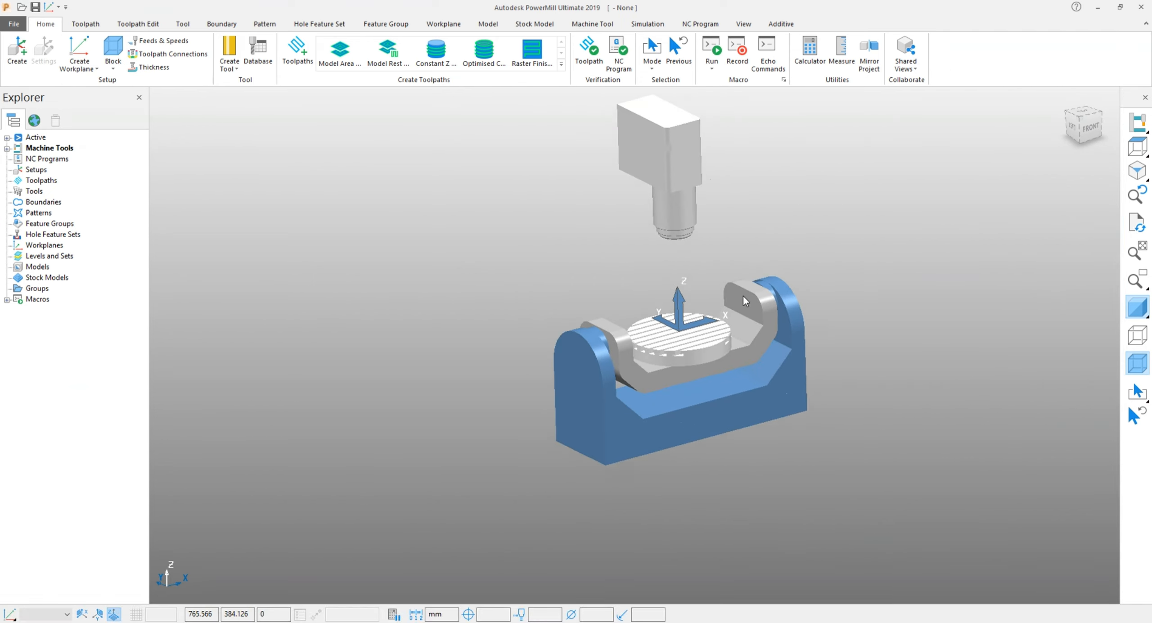